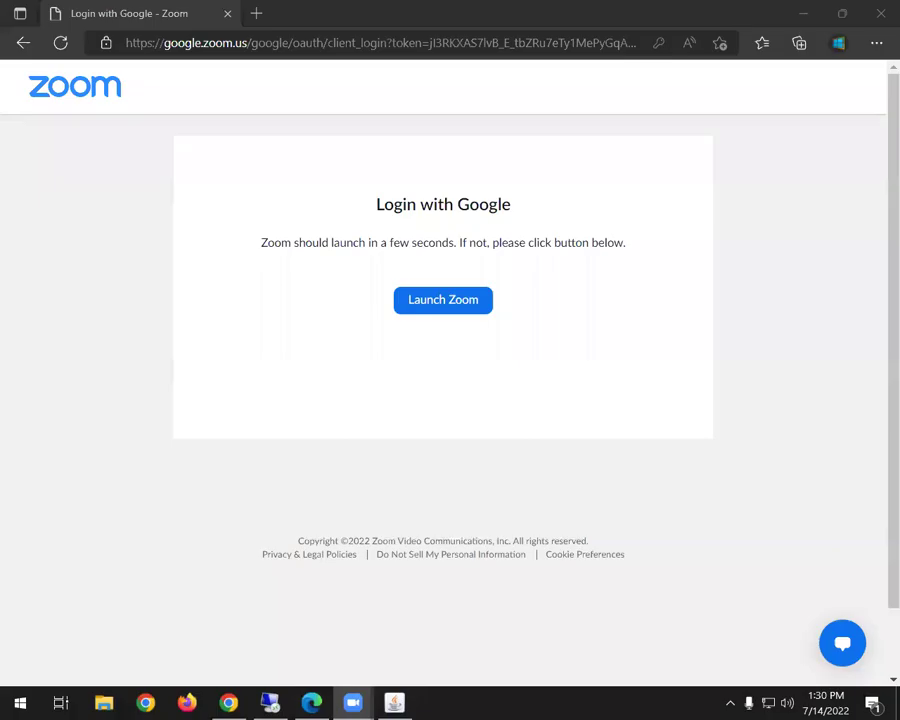
Dismiss the Zoom and Java update dialogs, then launch Wampserver64 from a 'wamp' Start search
click(800, 15)
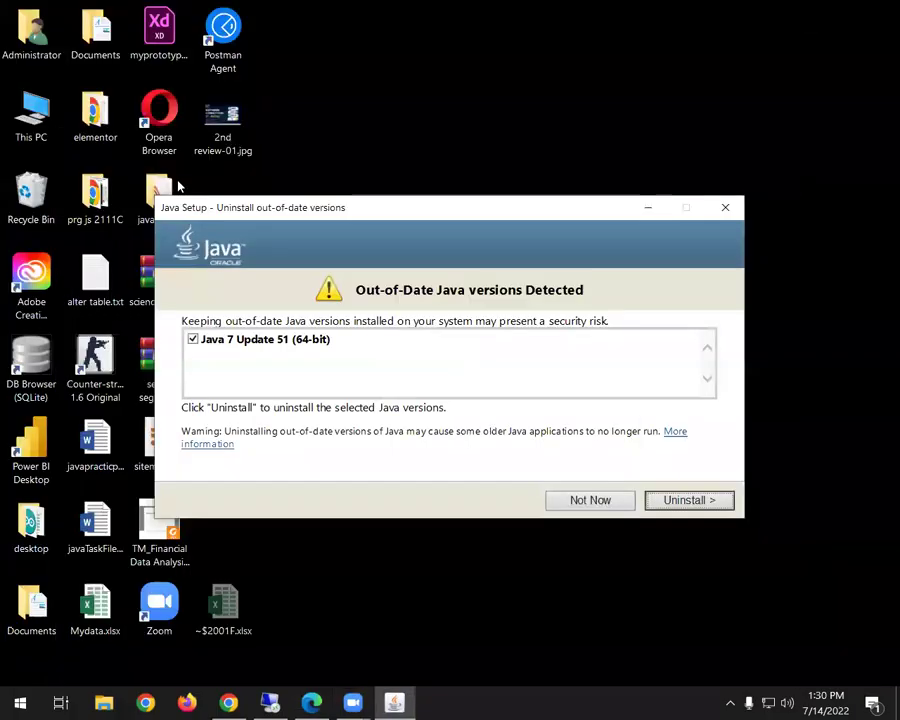
click(725, 207)
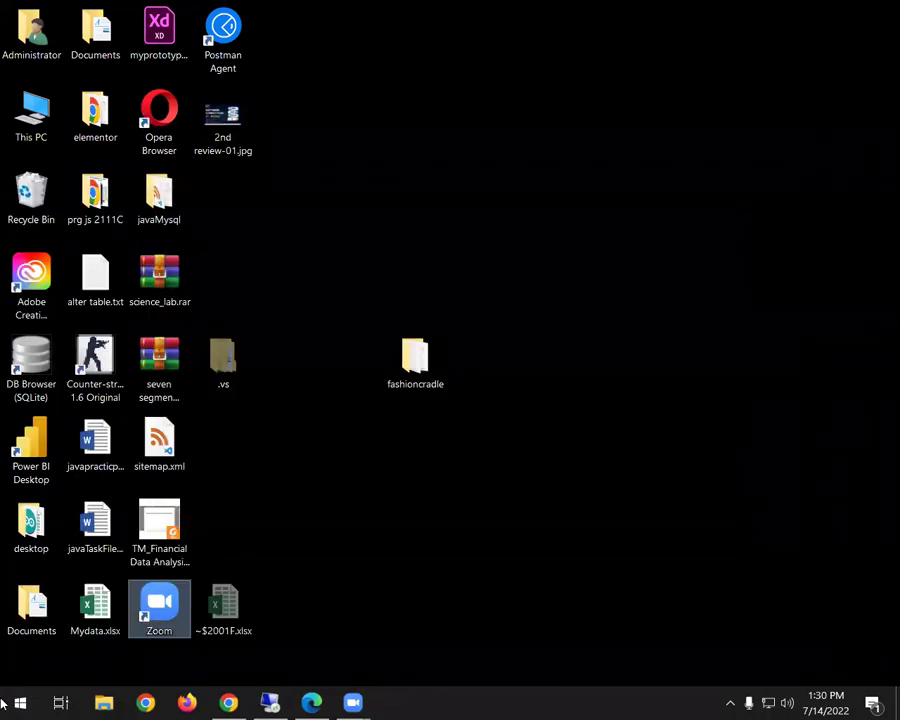
click(678, 497)
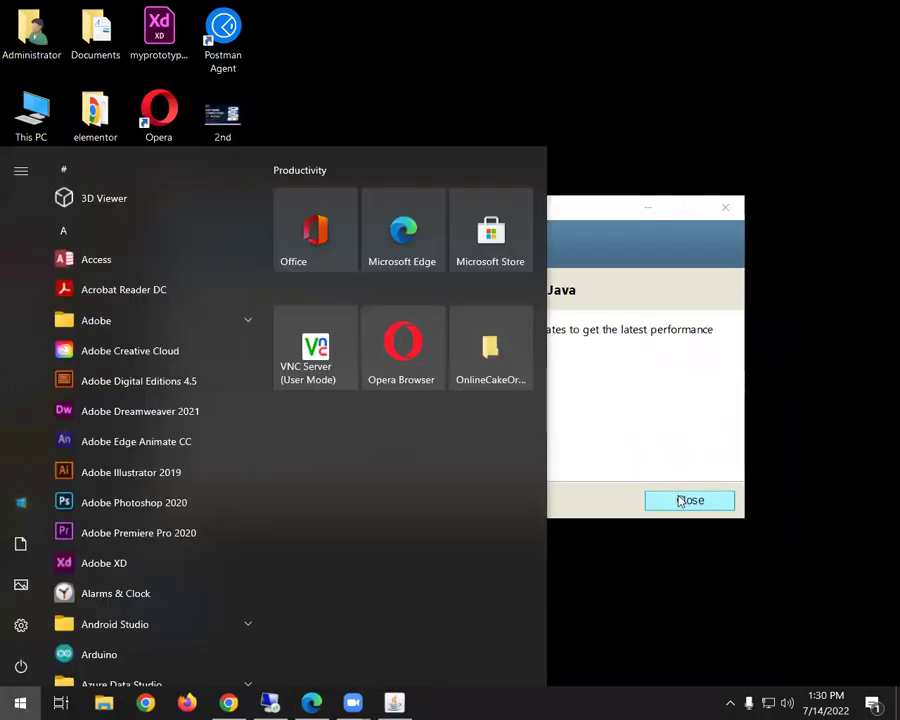
click(678, 497)
text(wamp)
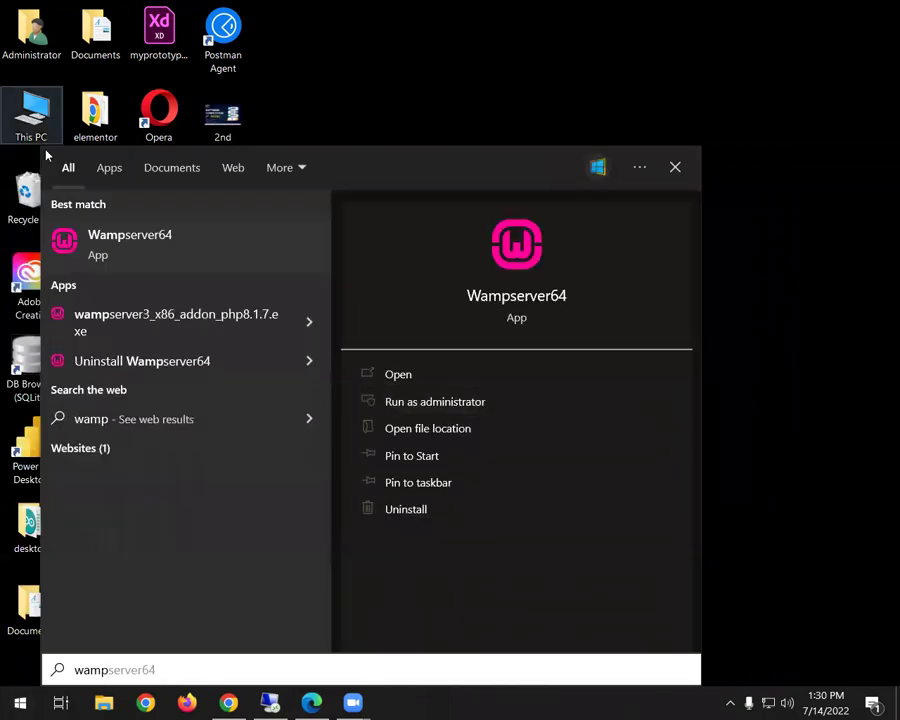
click(165, 245)
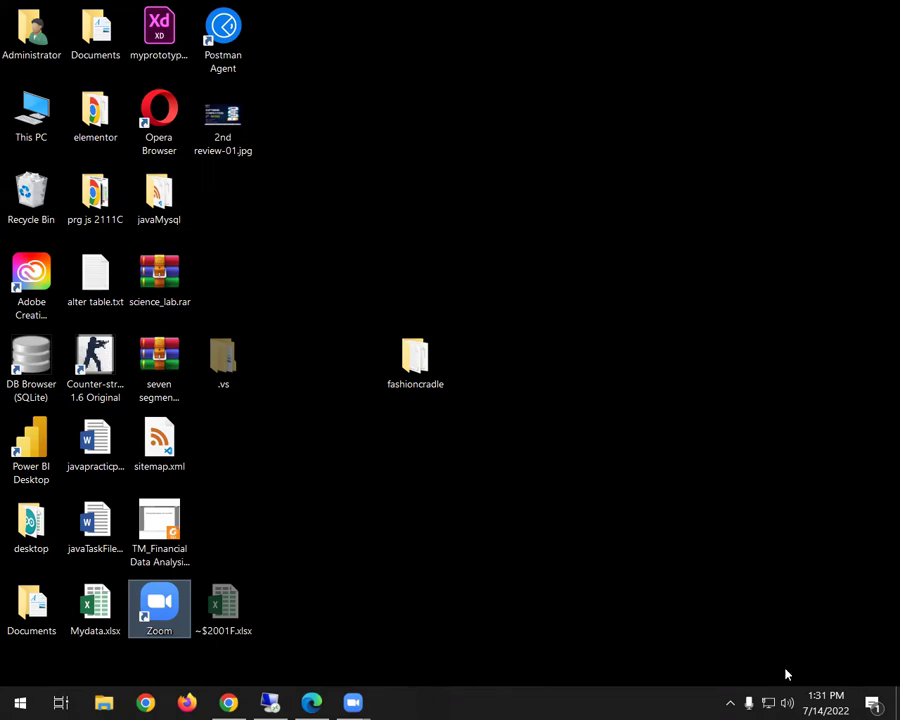
Open Apache's httpd.conf in Notepad from the WampServer tray menu
click(728, 704)
click(728, 704)
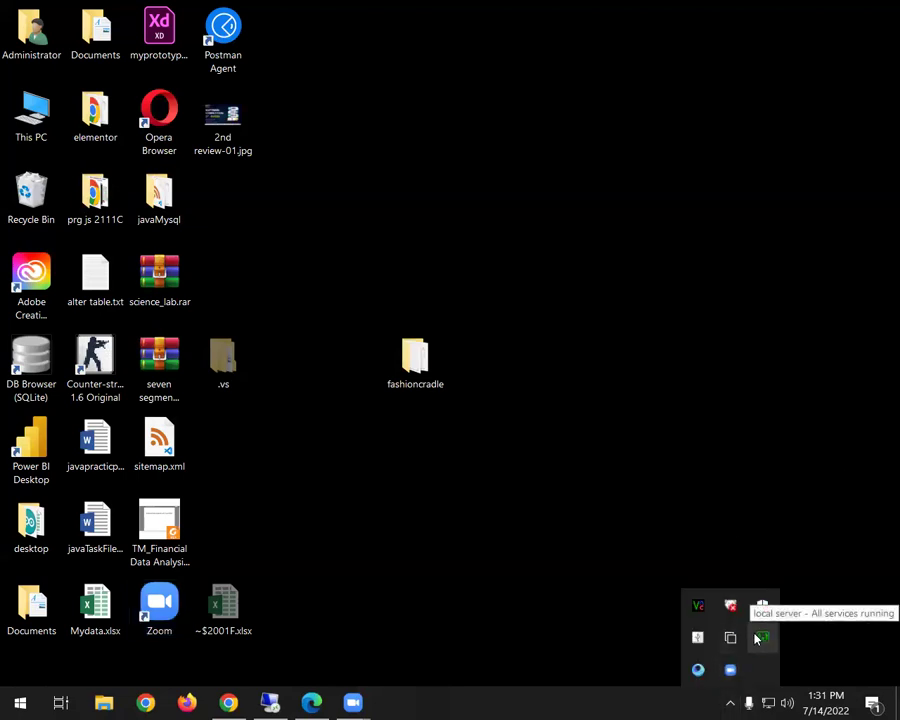
click(758, 639)
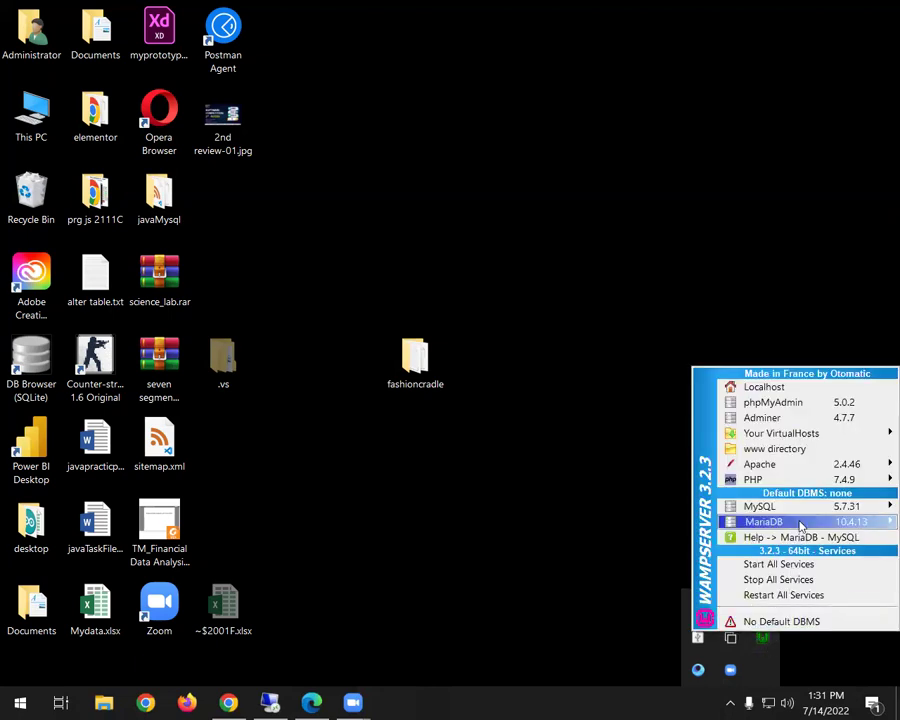
mouse_move(800, 510)
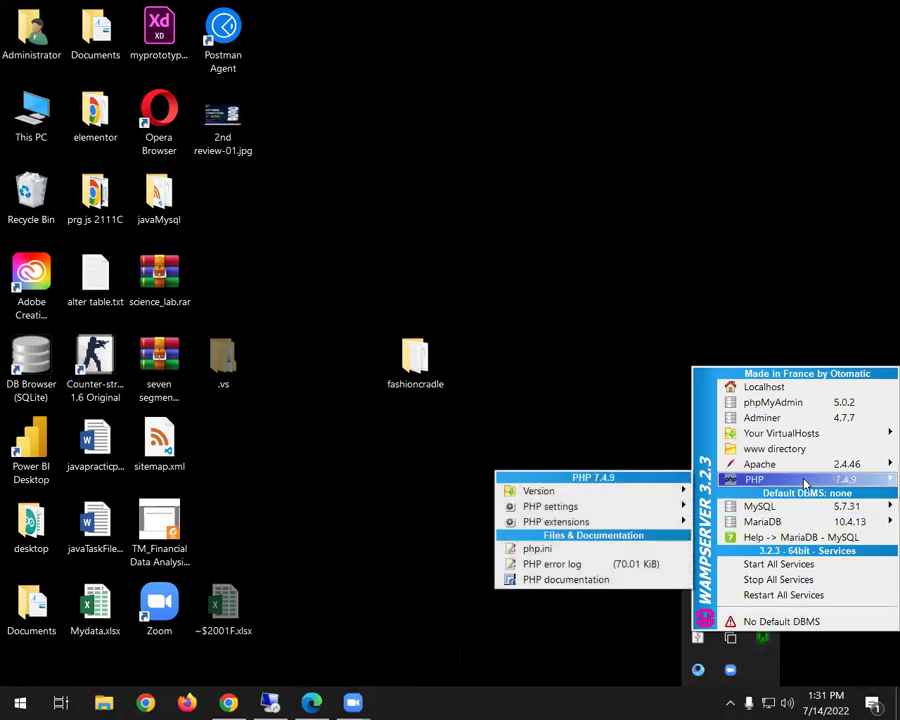
mouse_move(806, 466)
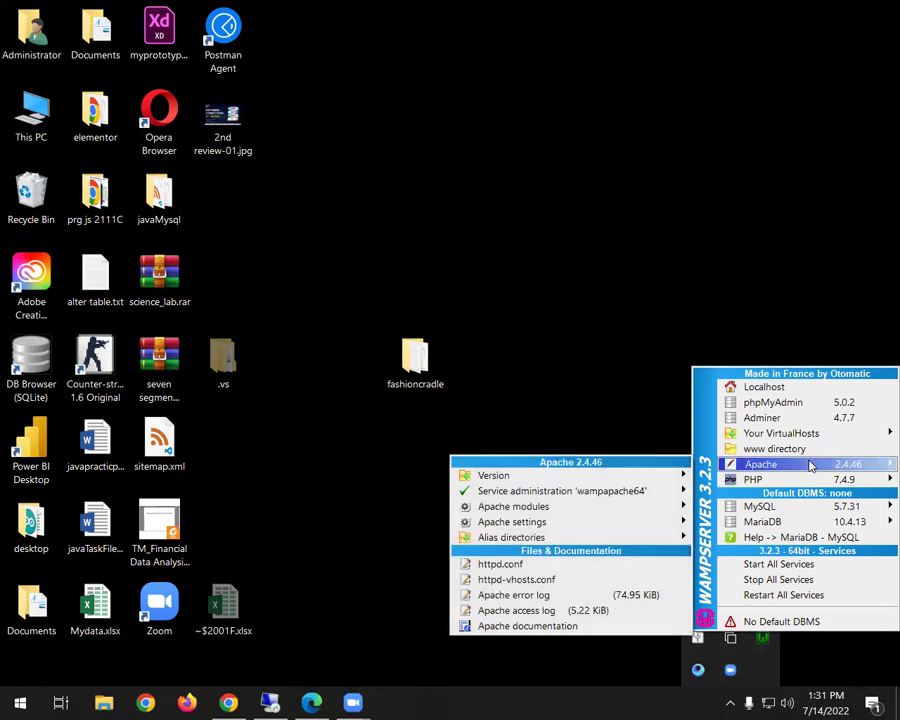
mouse_move(513, 506)
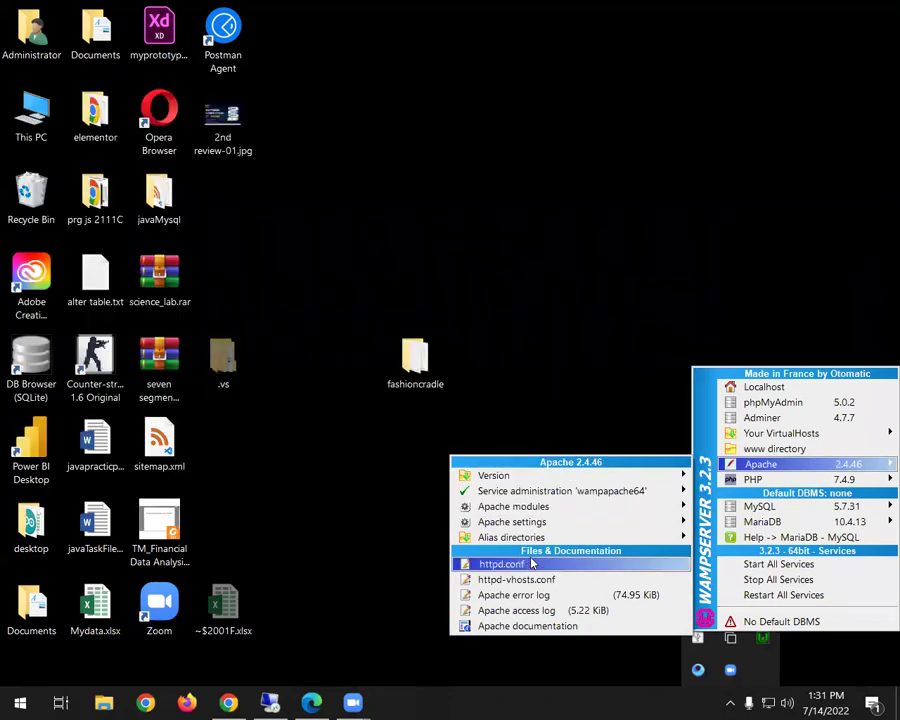
click(531, 564)
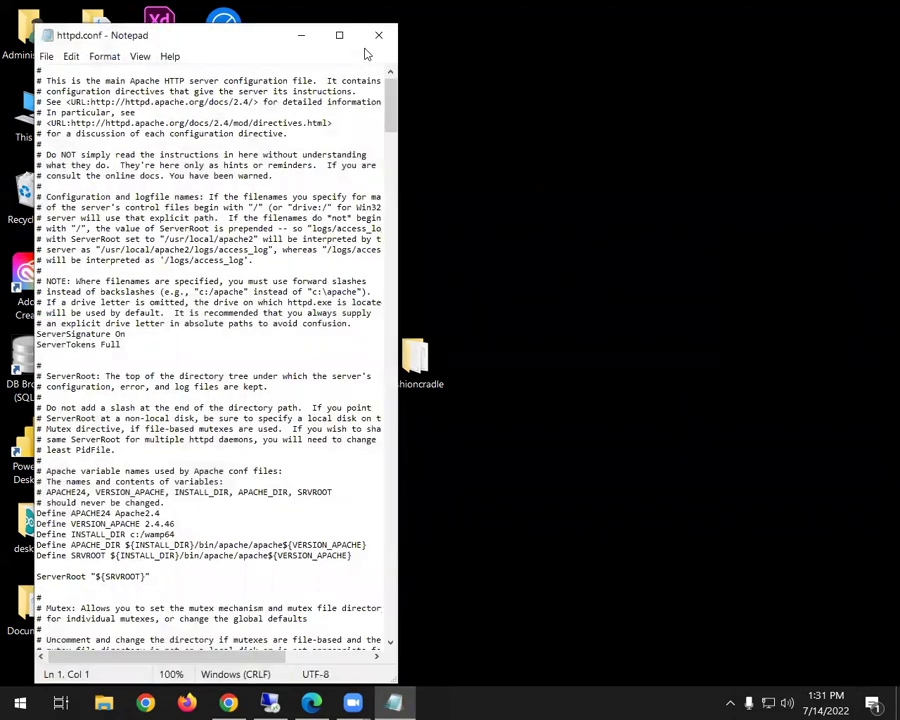
Maximize Notepad and enlarge the httpd.conf font to size 28
click(341, 35)
key(super+Up)
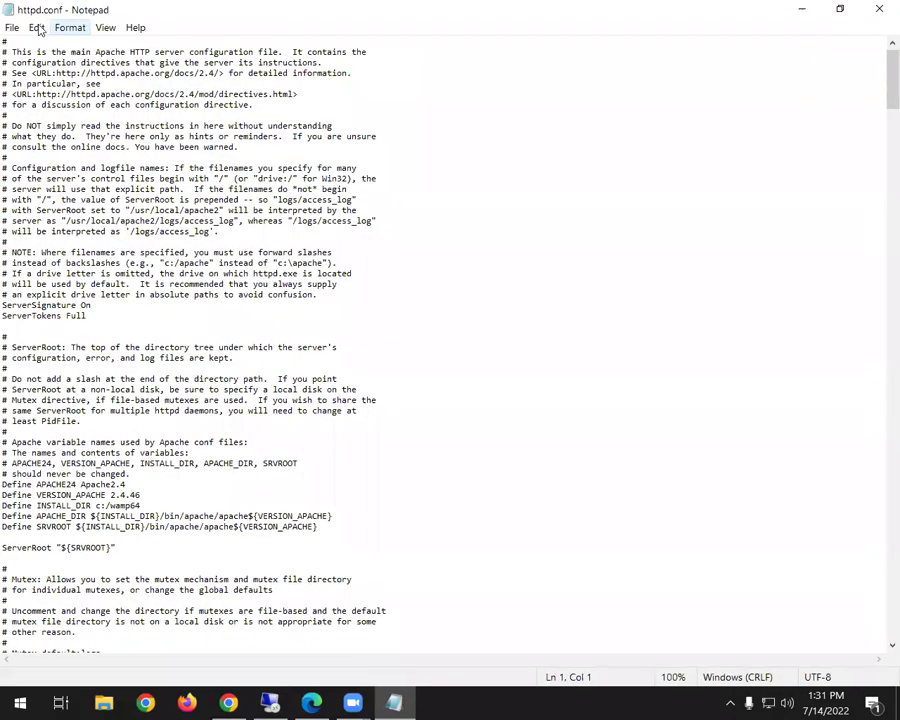
click(37, 27)
mouse_move(70, 27)
click(88, 58)
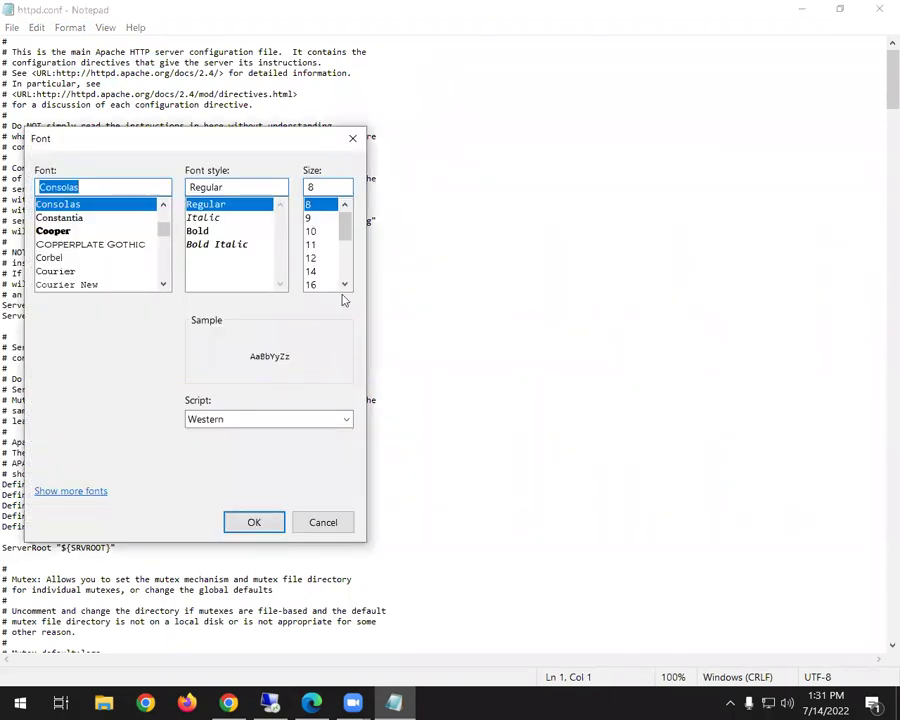
scroll(329, 275, down, 2)
click(311, 258)
click(311, 284)
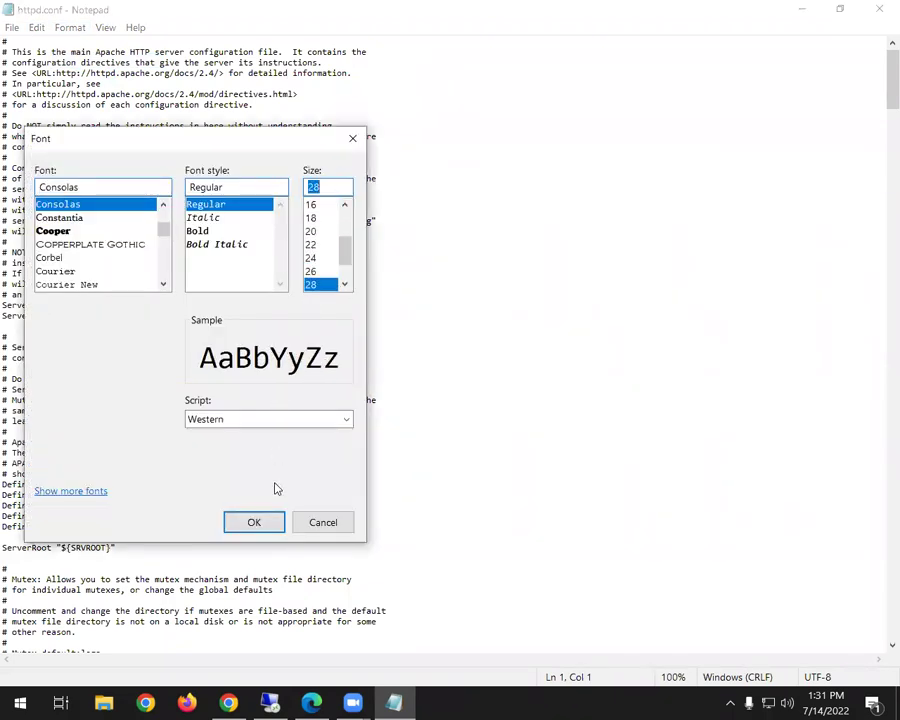
click(266, 520)
Reduce the font size to 24 and return to the top of the file
click(70, 27)
click(88, 60)
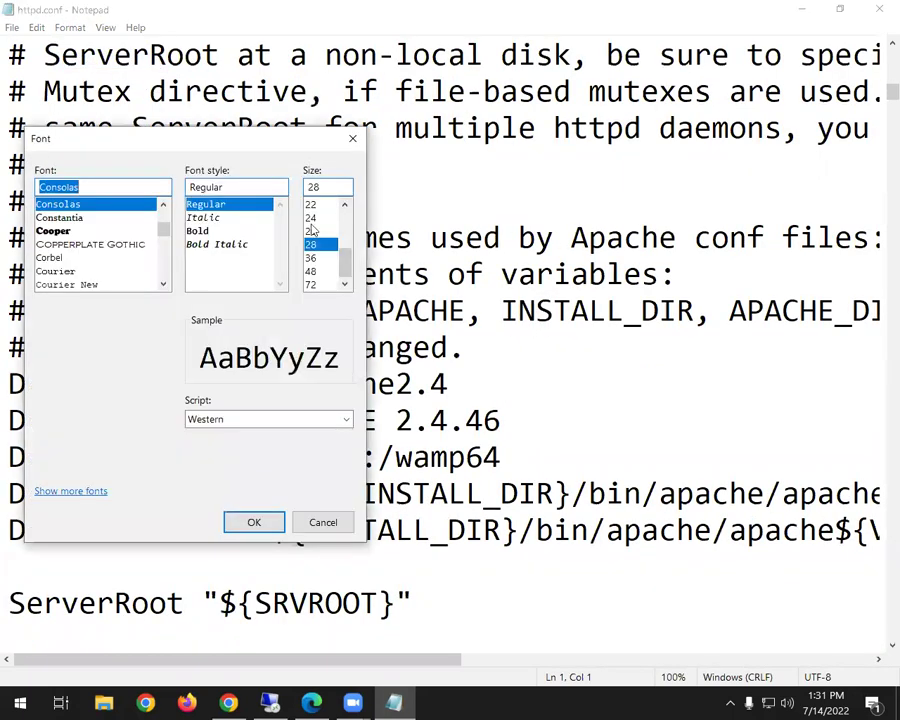
click(311, 217)
click(250, 524)
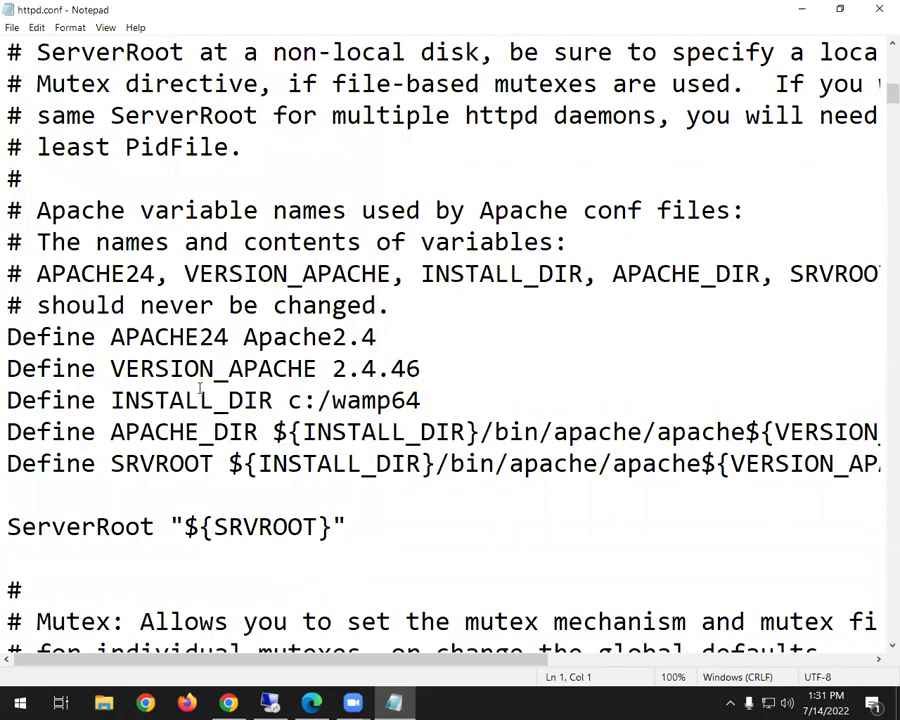
scroll(208, 339, up, 4)
key(ctrl+Home)
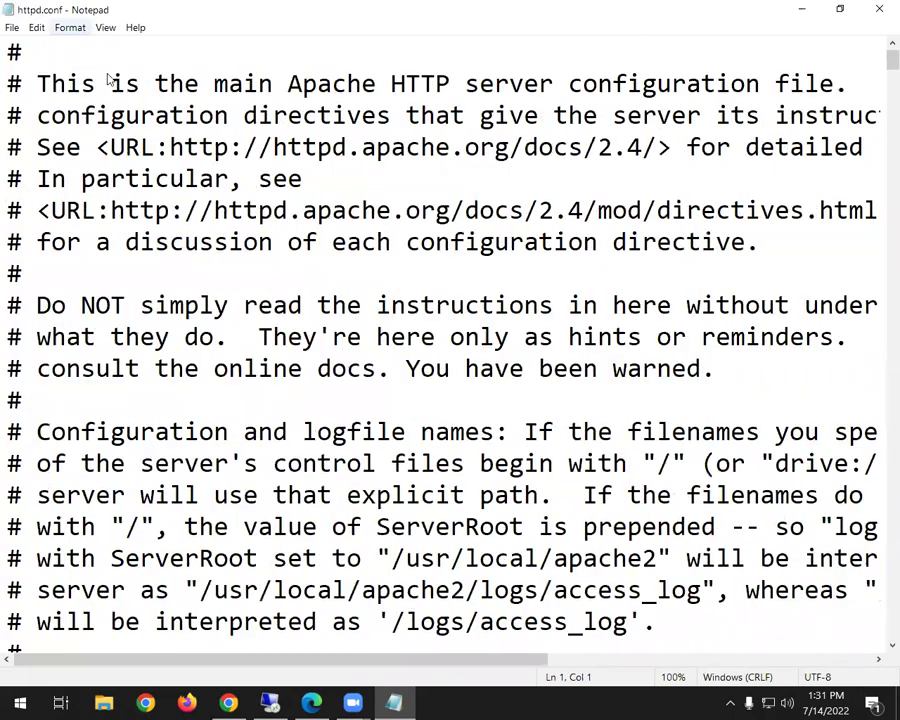
Set the Notepad font size to 16
click(70, 27)
click(88, 60)
scroll(320, 250, up, 3)
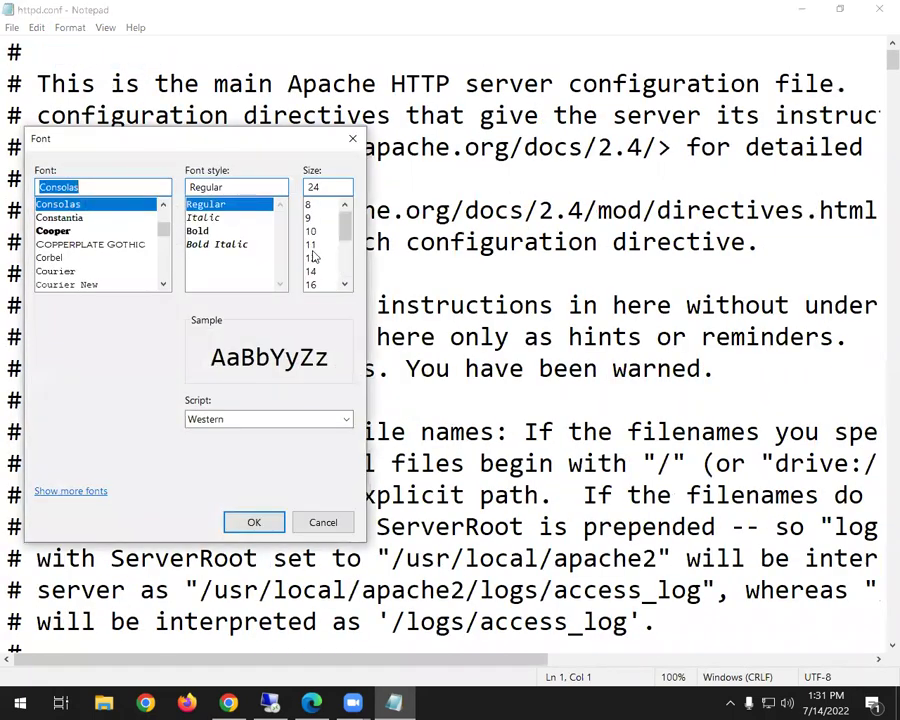
click(312, 284)
click(254, 522)
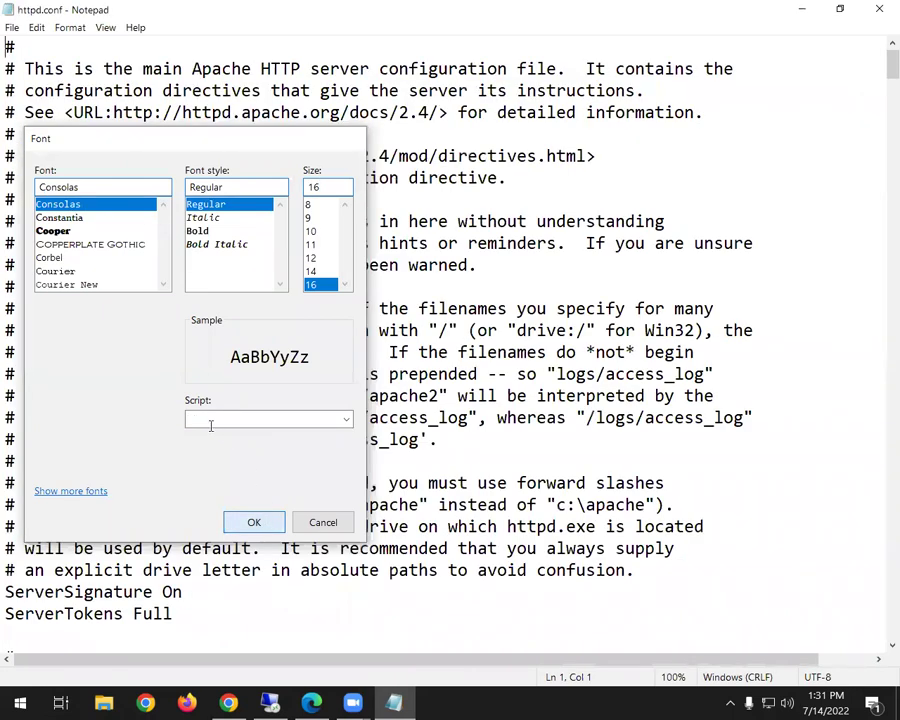
Scroll down to the Listen directives and inspect the [::0]:1234 address
scroll(209, 426, down, 3)
scroll(209, 426, down, 10)
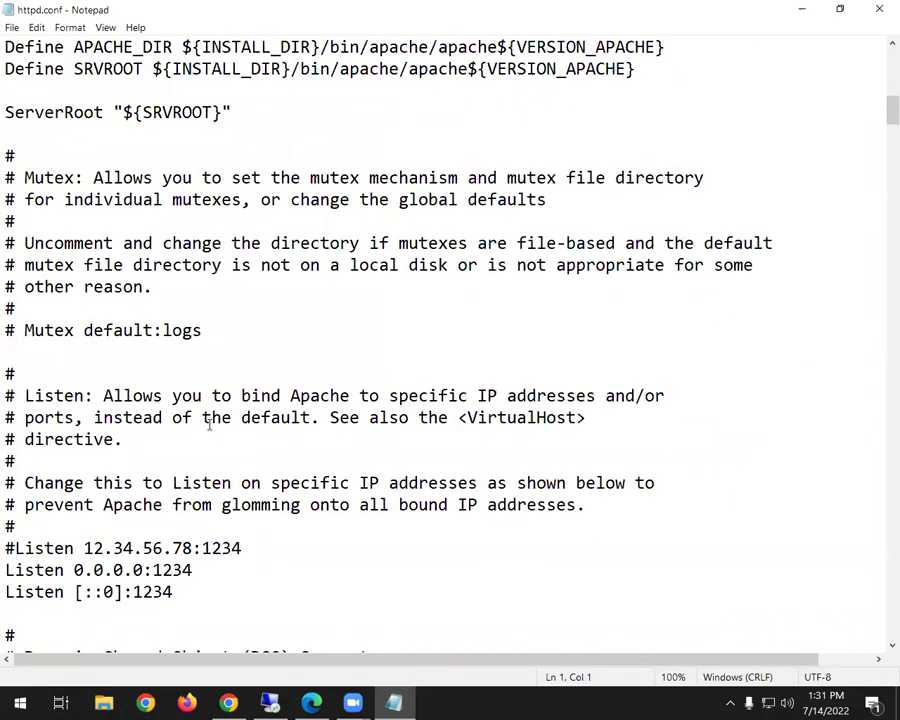
scroll(209, 426, down, 5)
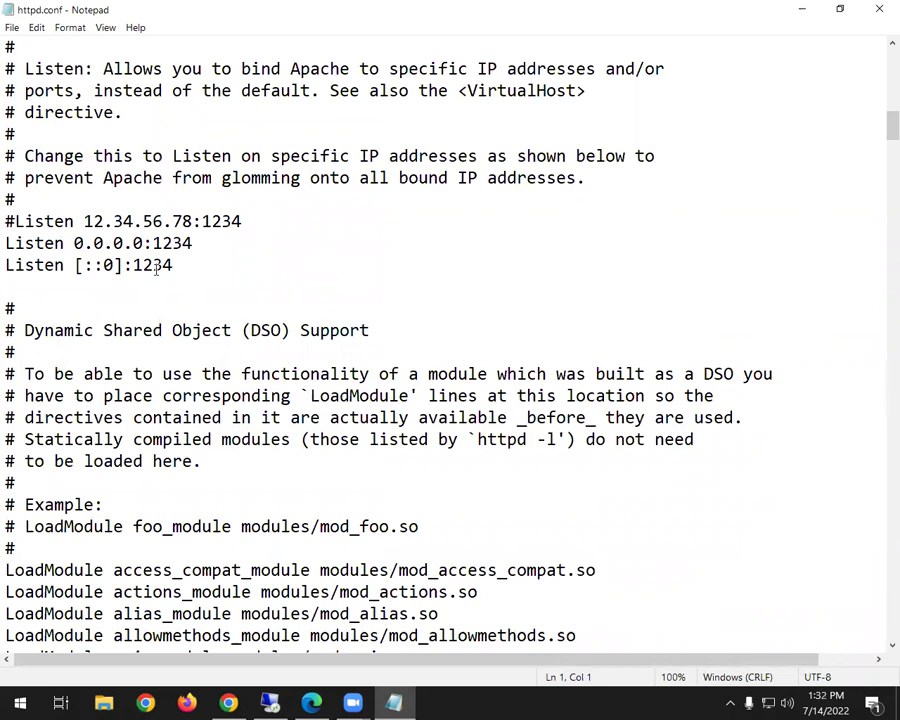
drag(75, 265, 173, 265)
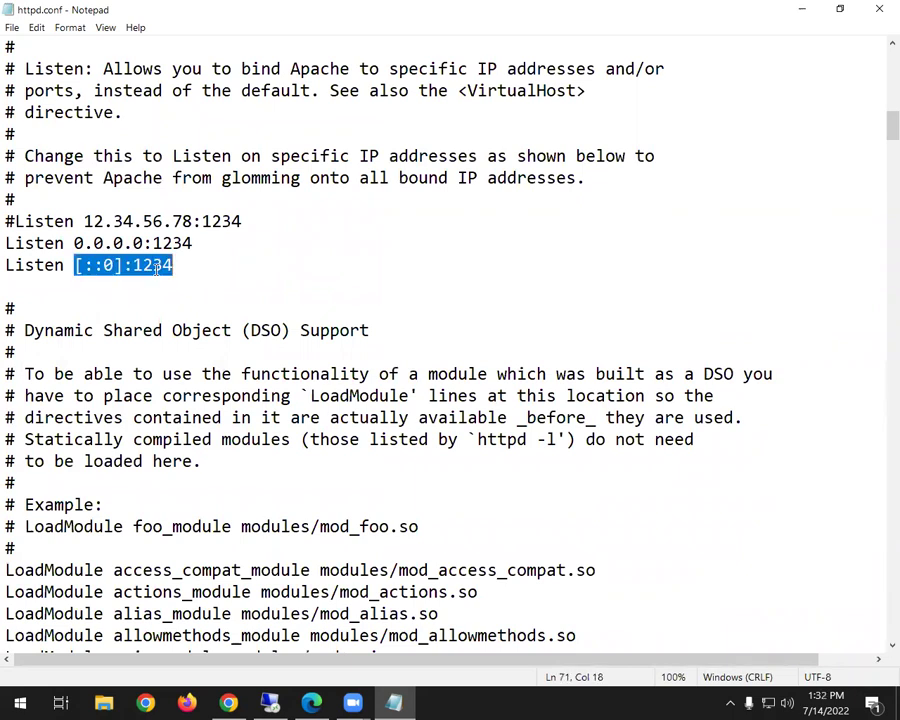
click(254, 291)
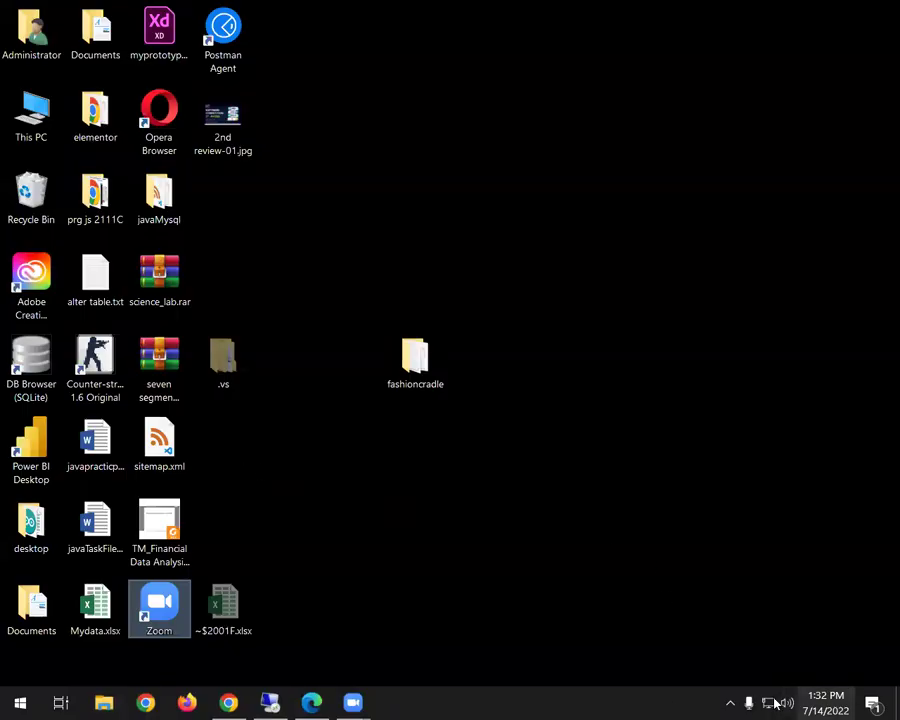
Restart all WampServer services from the tray icon and confirm they are running again
click(730, 703)
click(762, 640)
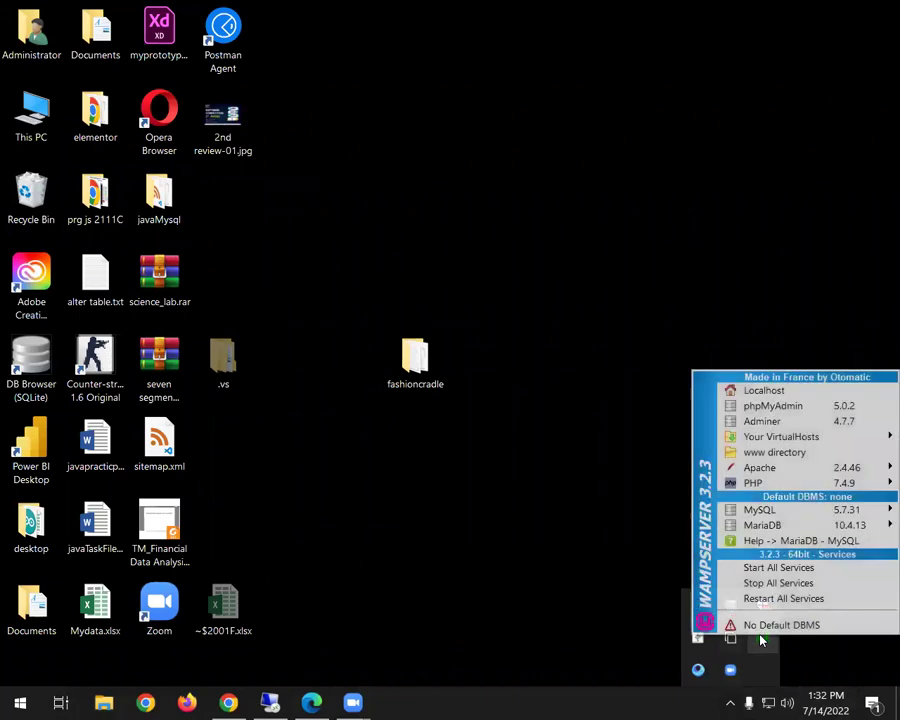
click(756, 596)
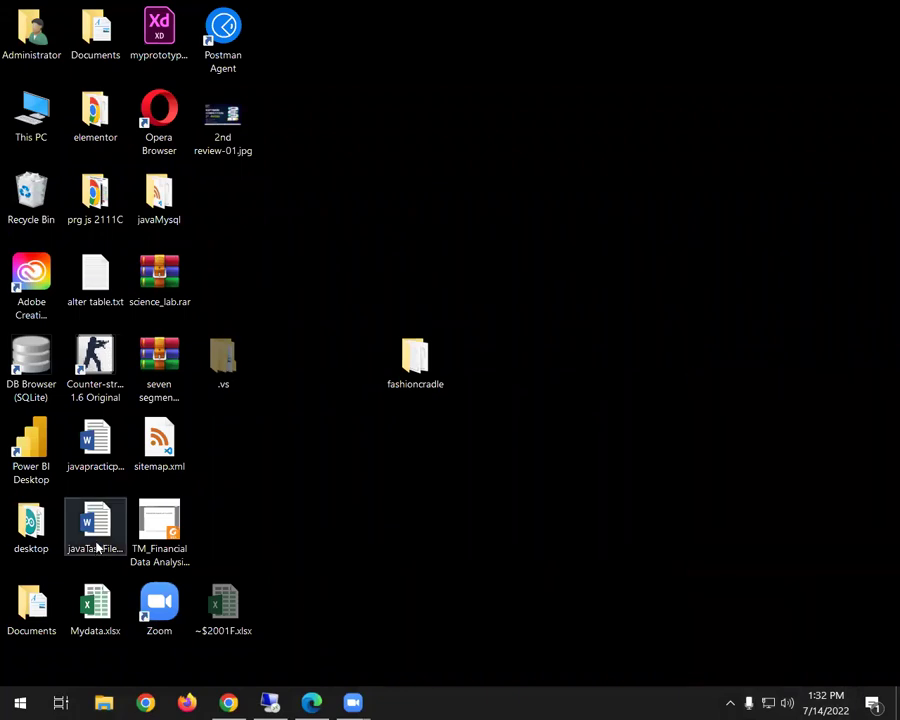
click(733, 704)
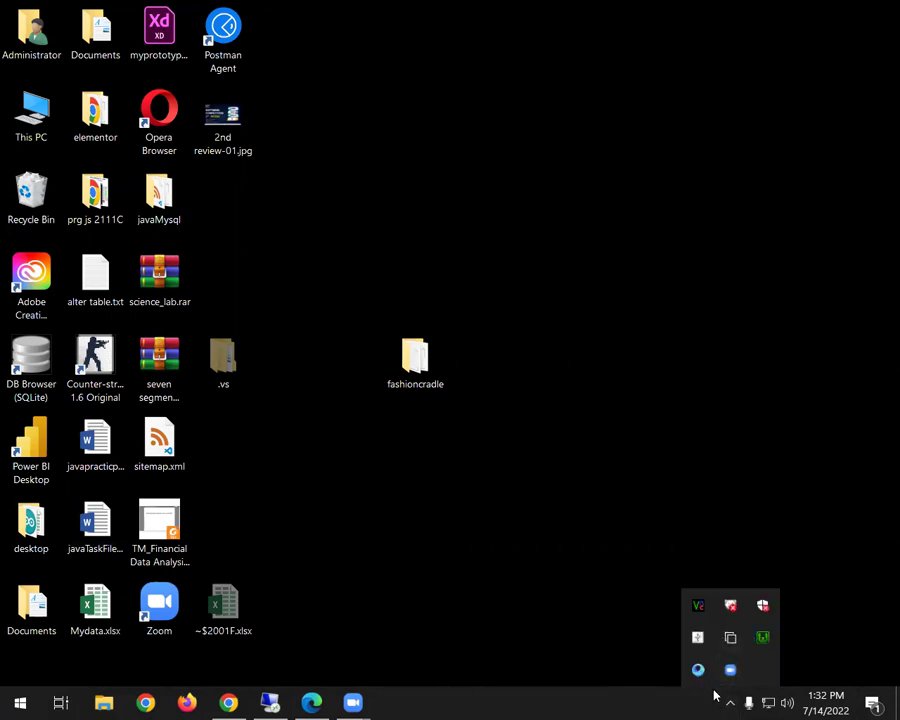
click(280, 463)
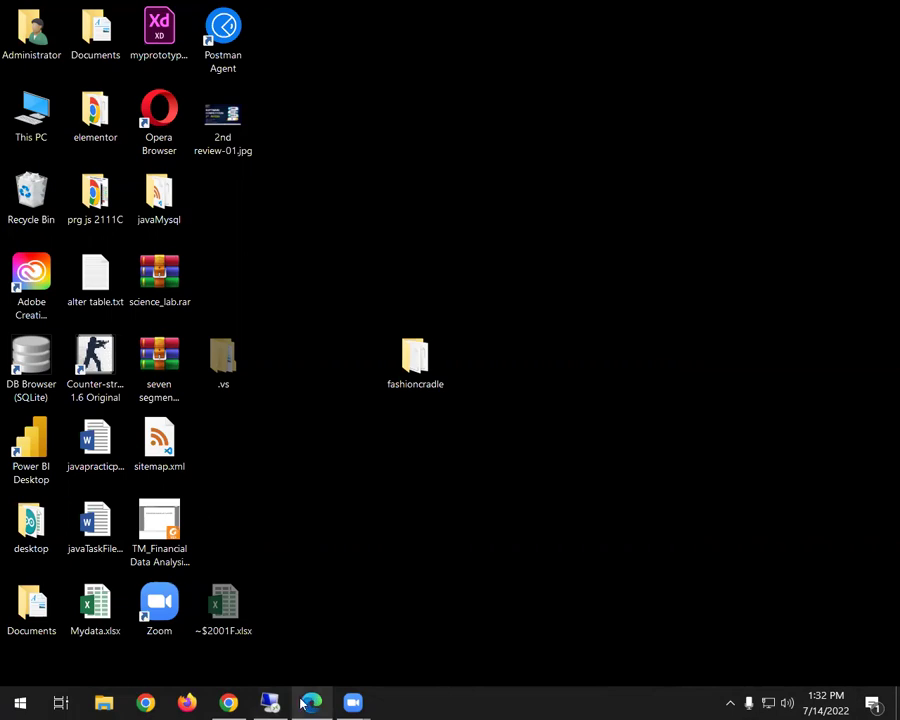
click(229, 703)
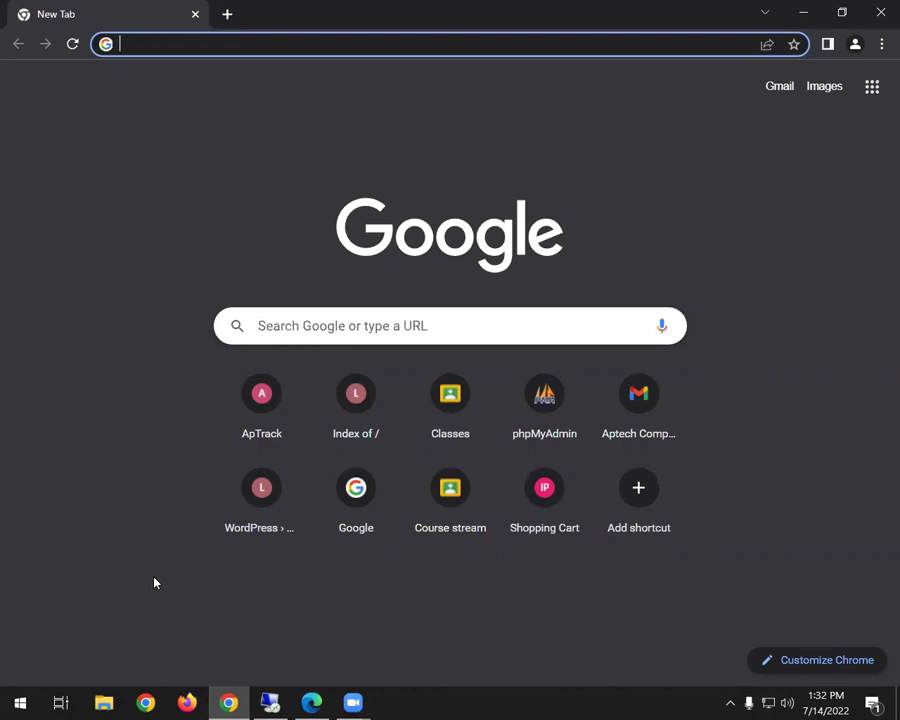
Search for mysql and open the Downloads page on mysql.com
text(ms)
key(BackSpace)
text(ys)
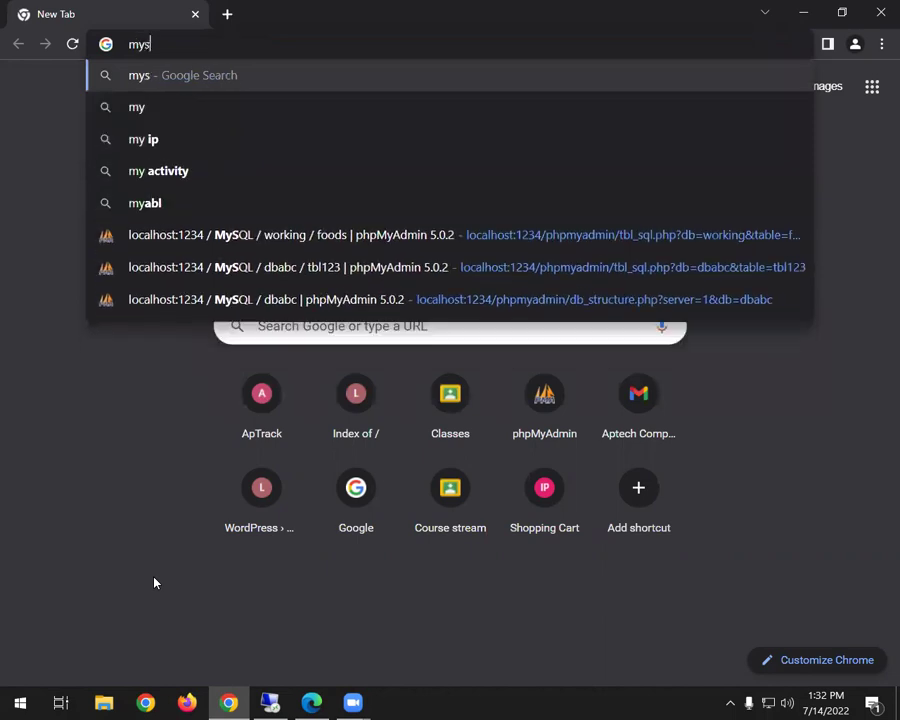
text(ql)
key(Return)
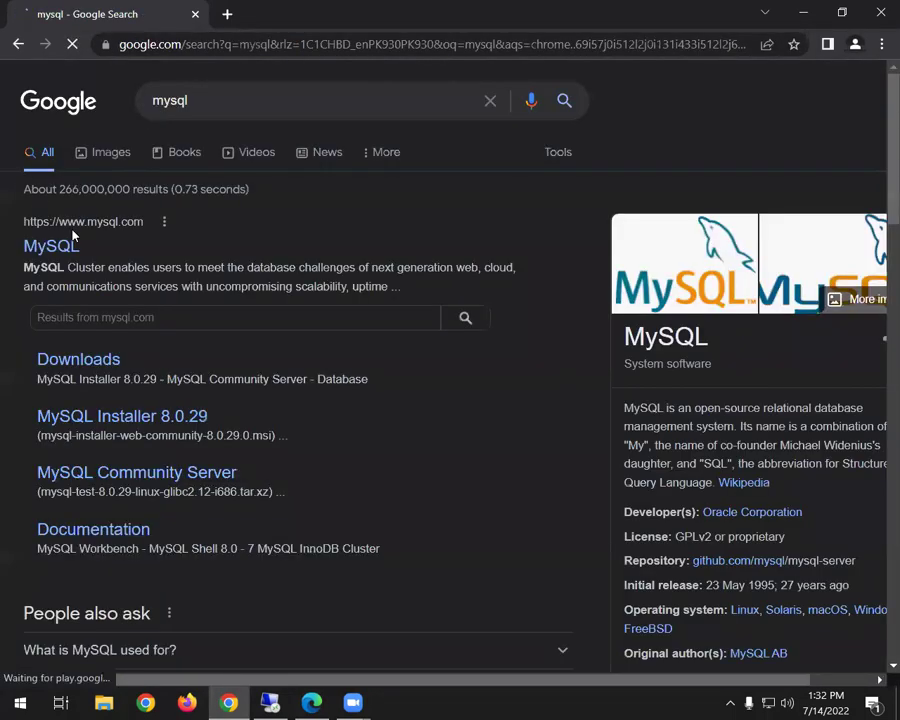
click(66, 250)
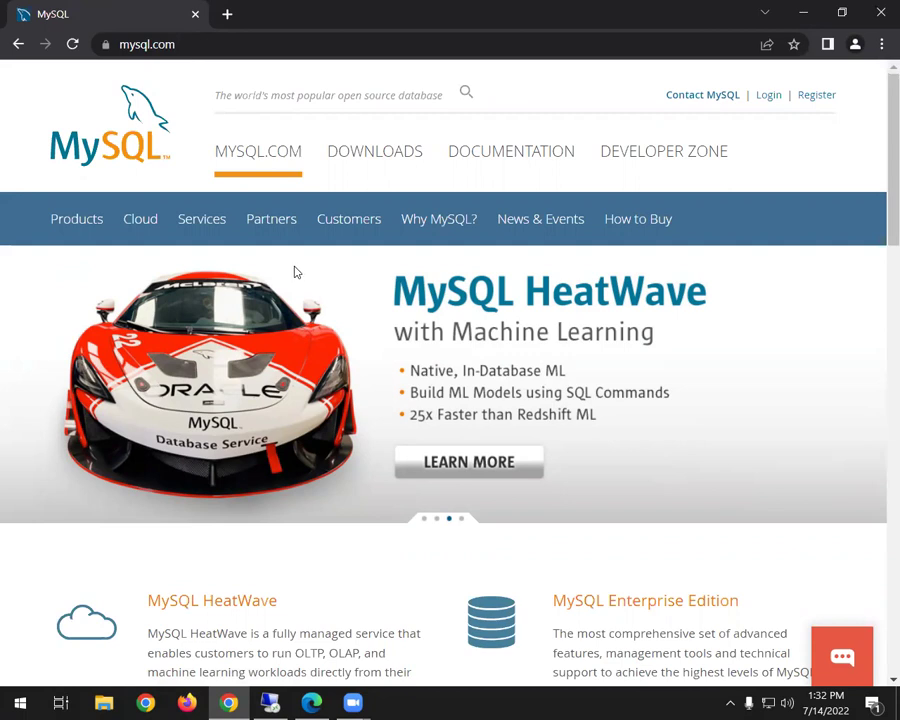
click(376, 149)
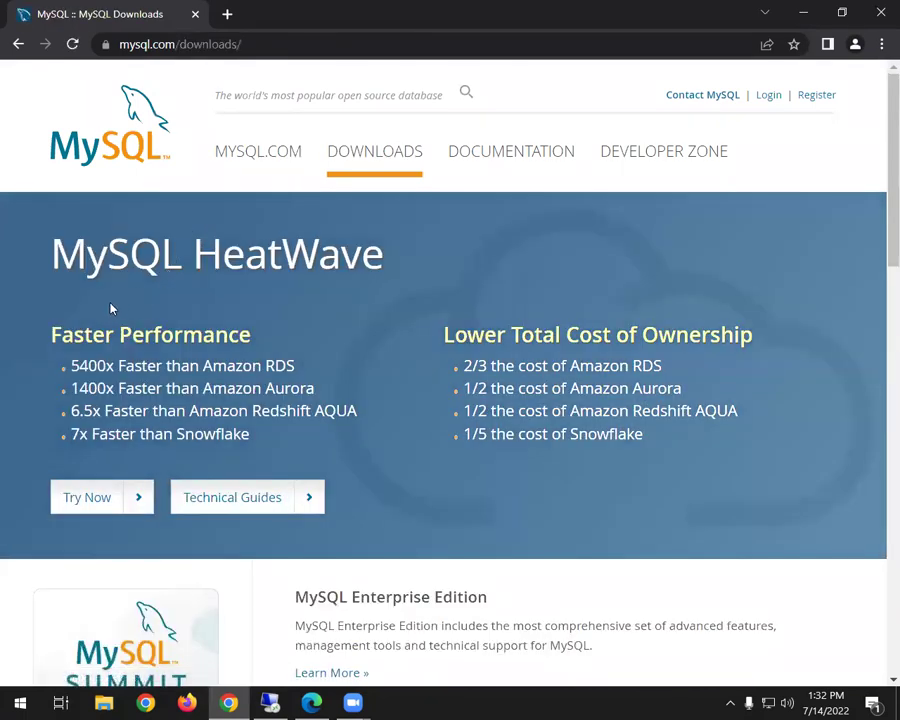
scroll(82, 337, down, 5)
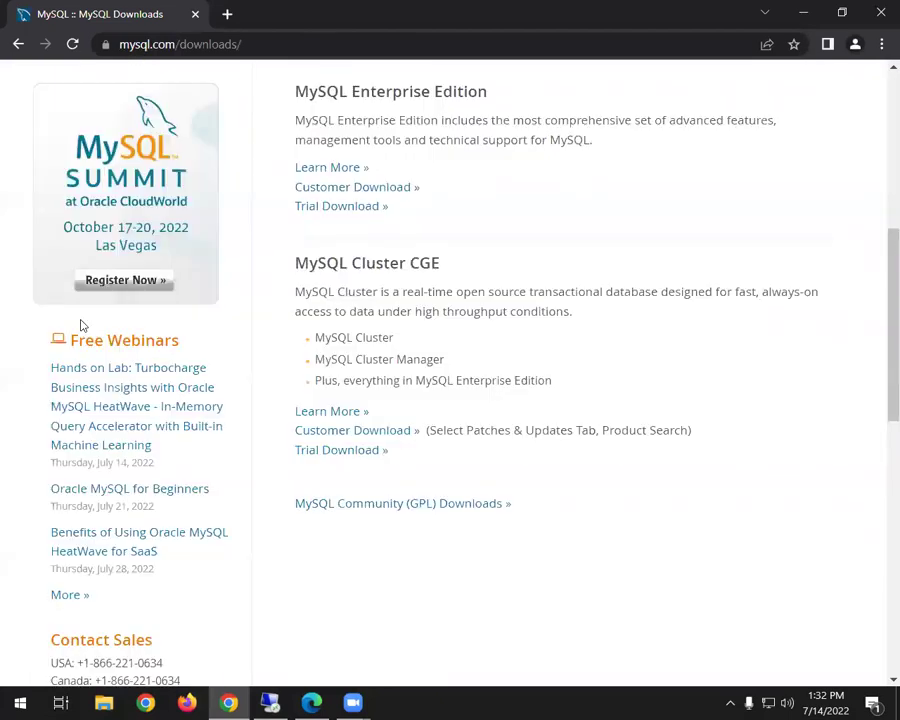
In a new tab, search wampserver and open wampserver.com's download section
scroll(90, 250, up, 5)
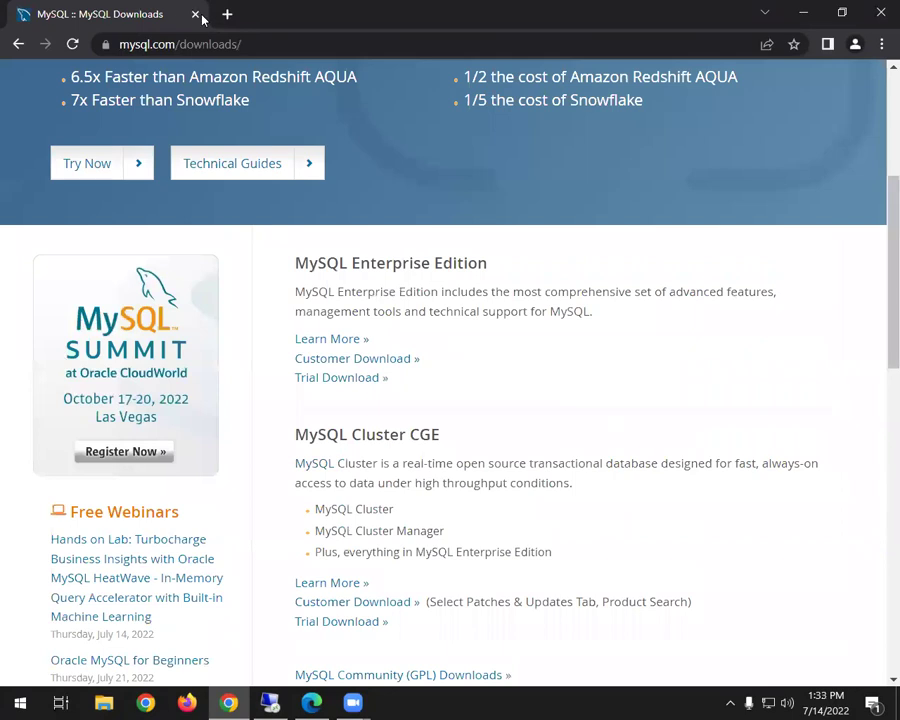
click(227, 14)
text(w)
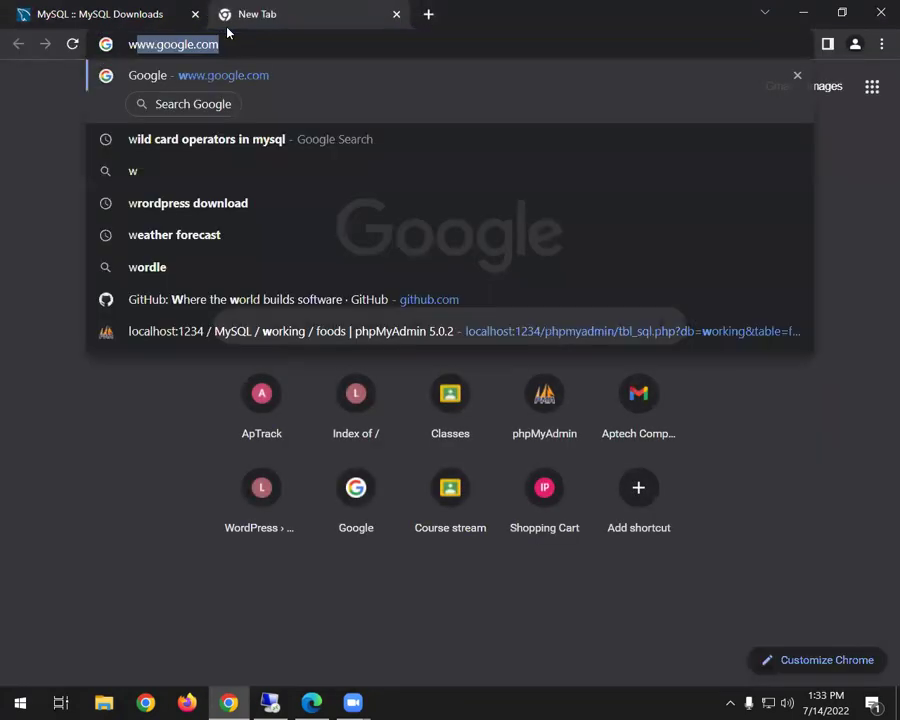
text(ampserver)
key(Return)
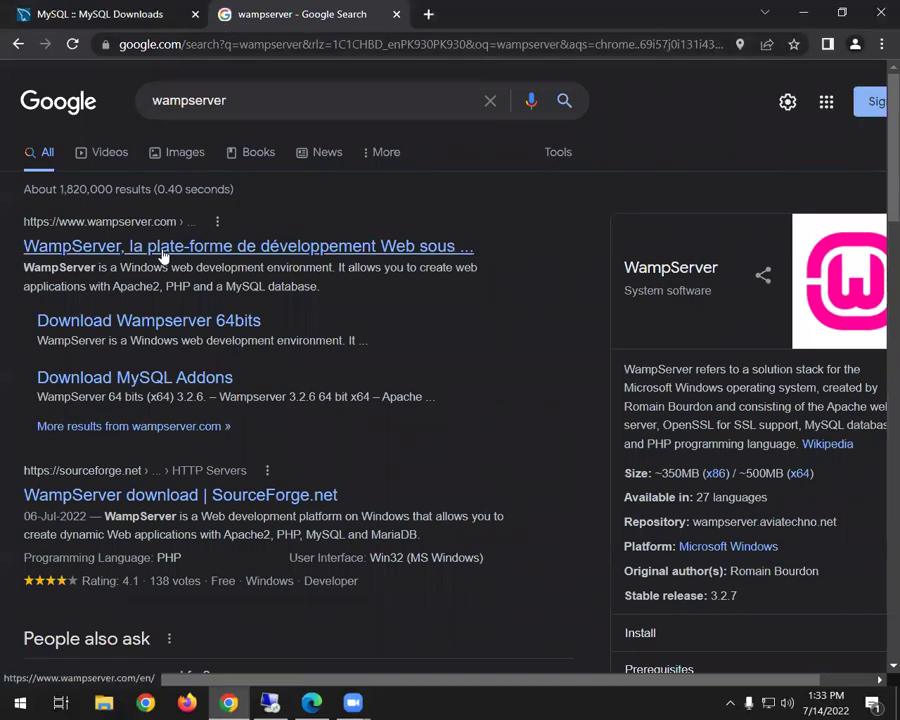
click(171, 247)
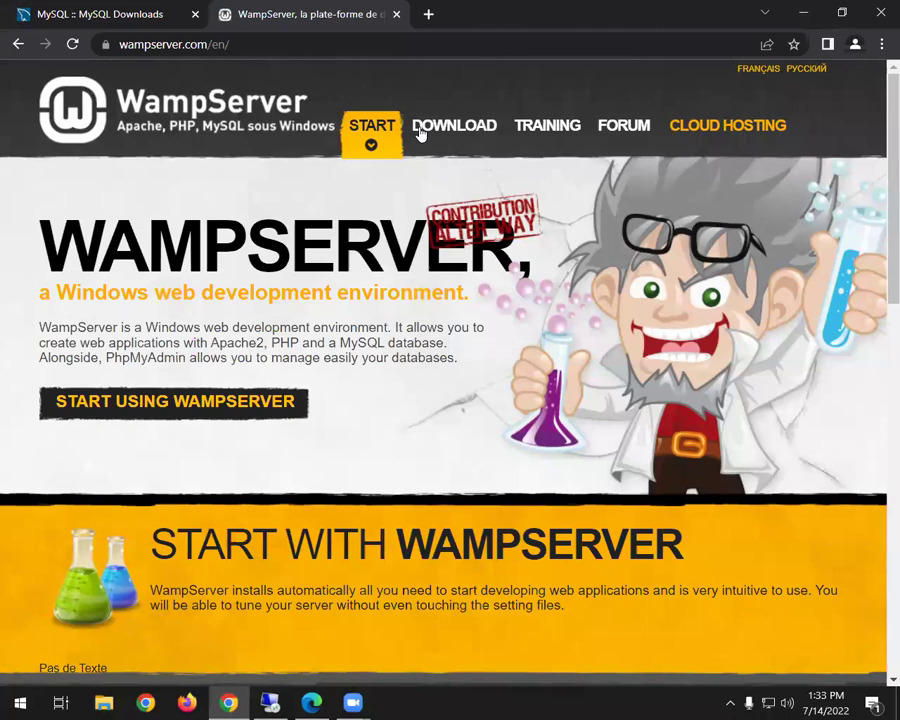
click(440, 124)
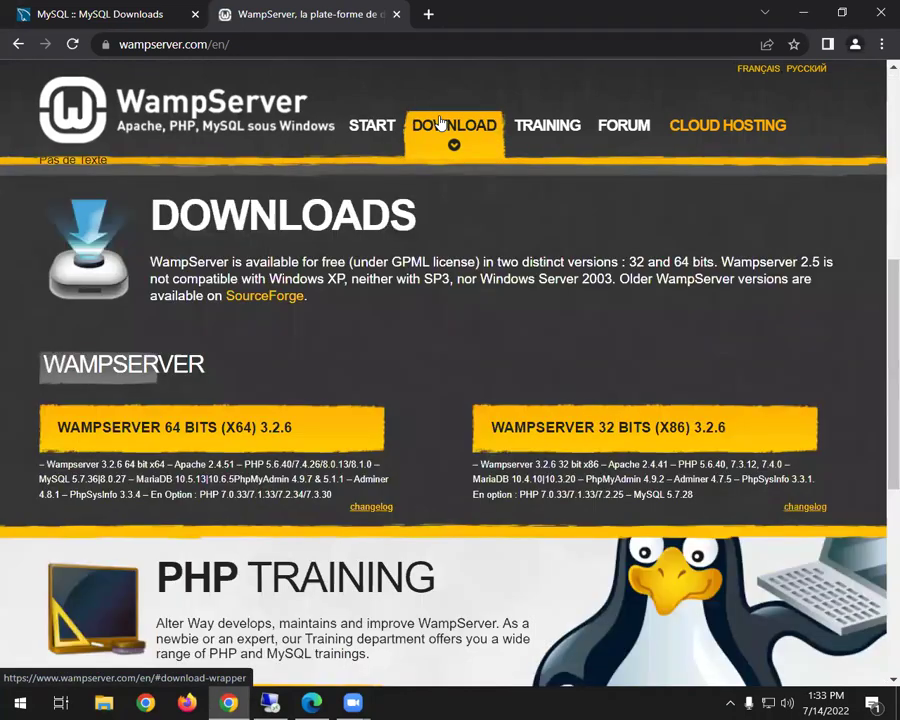
In another tab, search xampp and open the apachefriends.org XAMPP download page
click(427, 15)
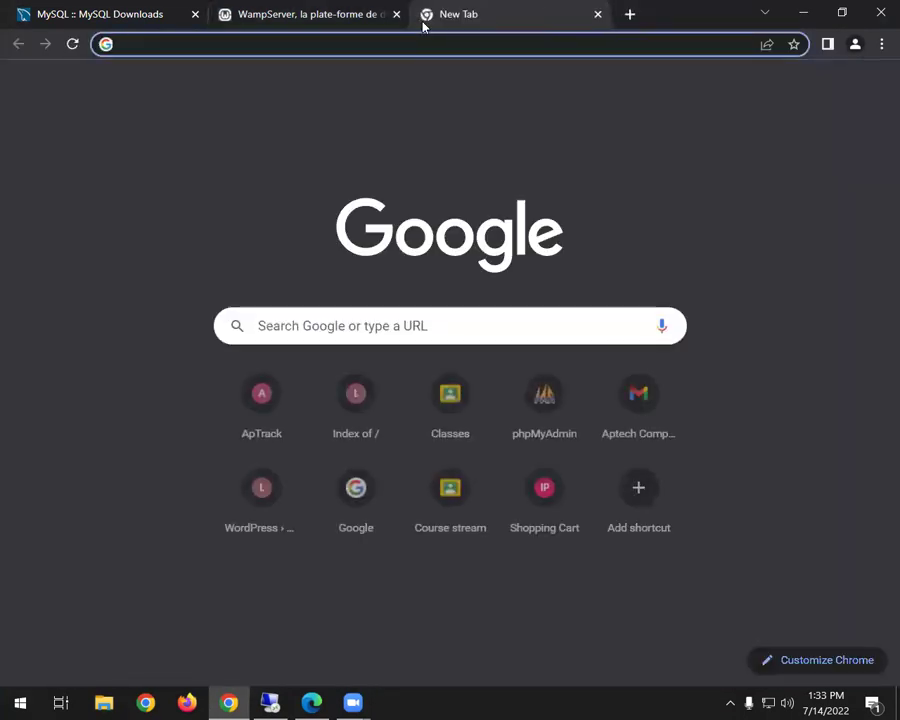
text(xampp)
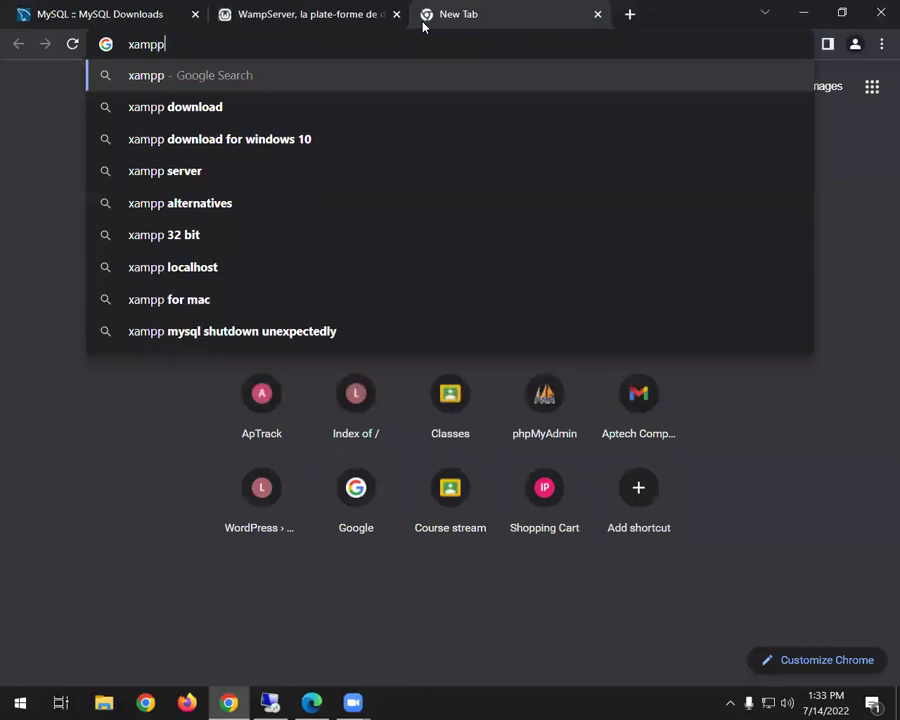
key(Return)
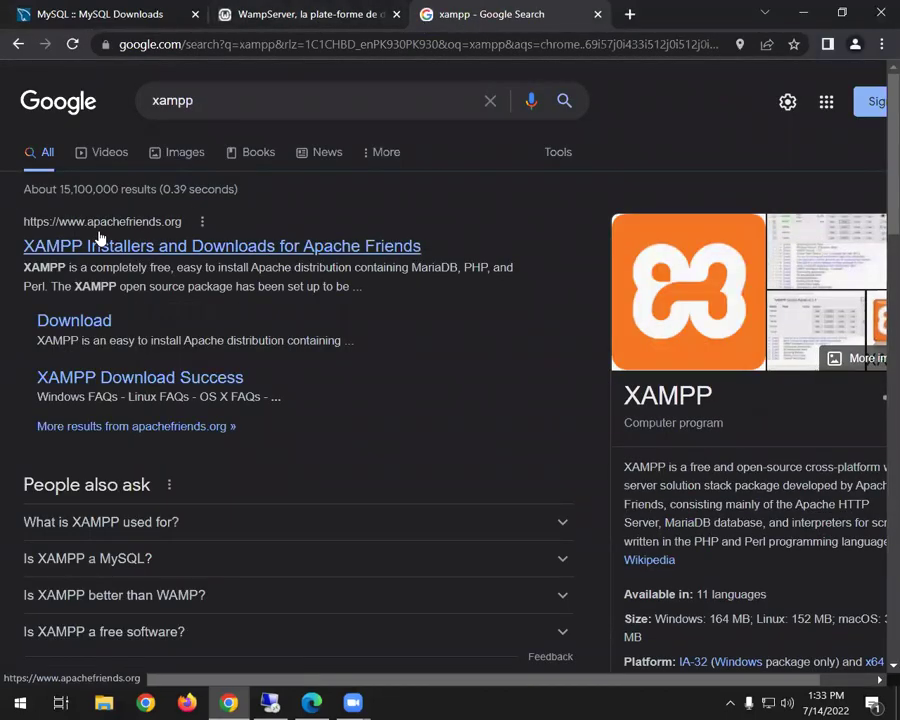
click(100, 245)
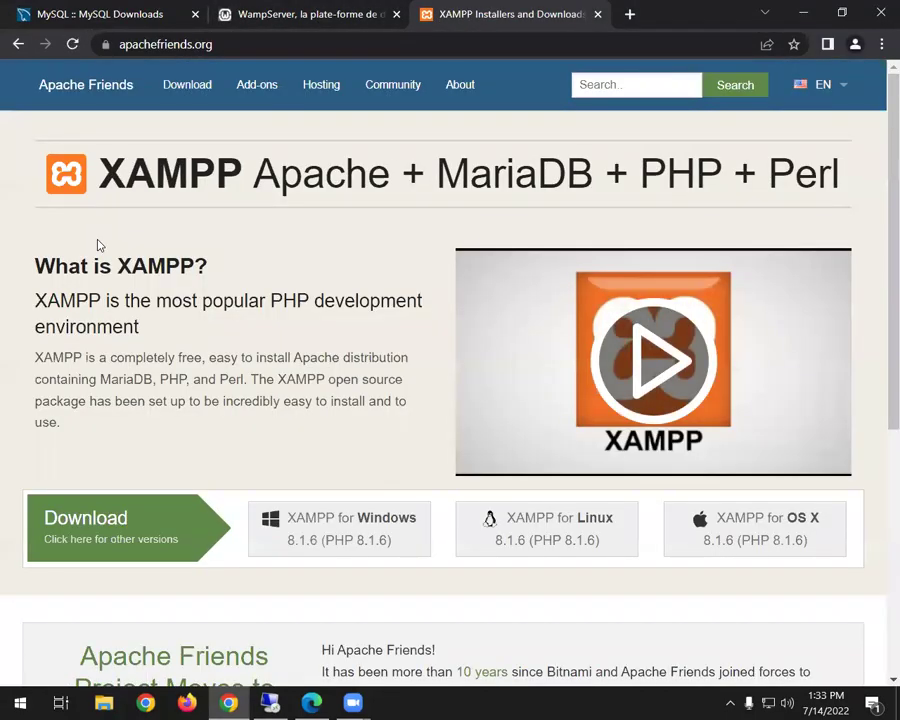
scroll(100, 245, down, 2)
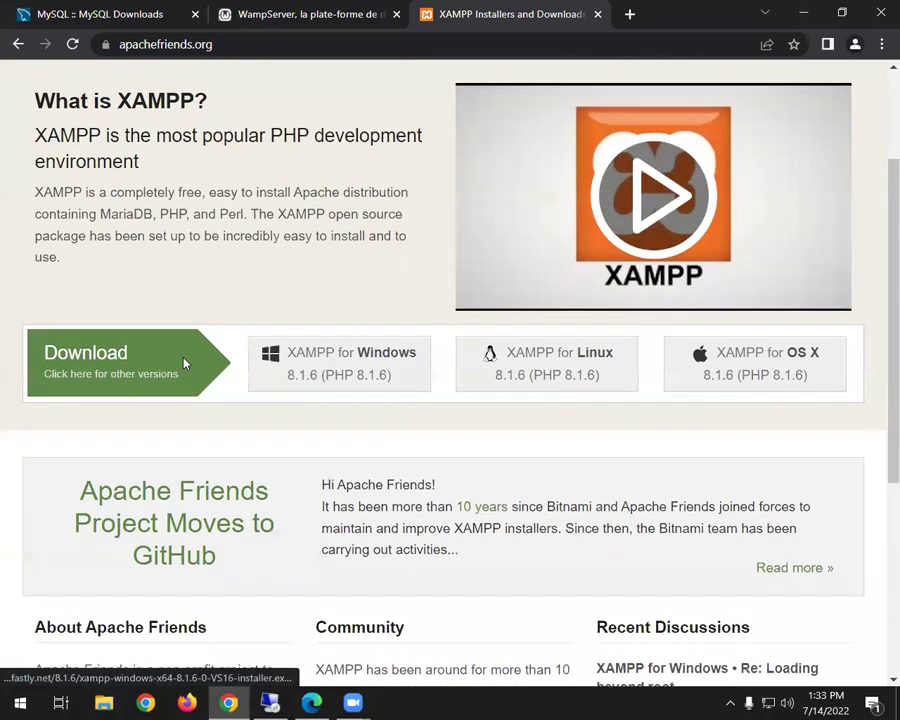
scroll(185, 365, up, 2)
click(192, 88)
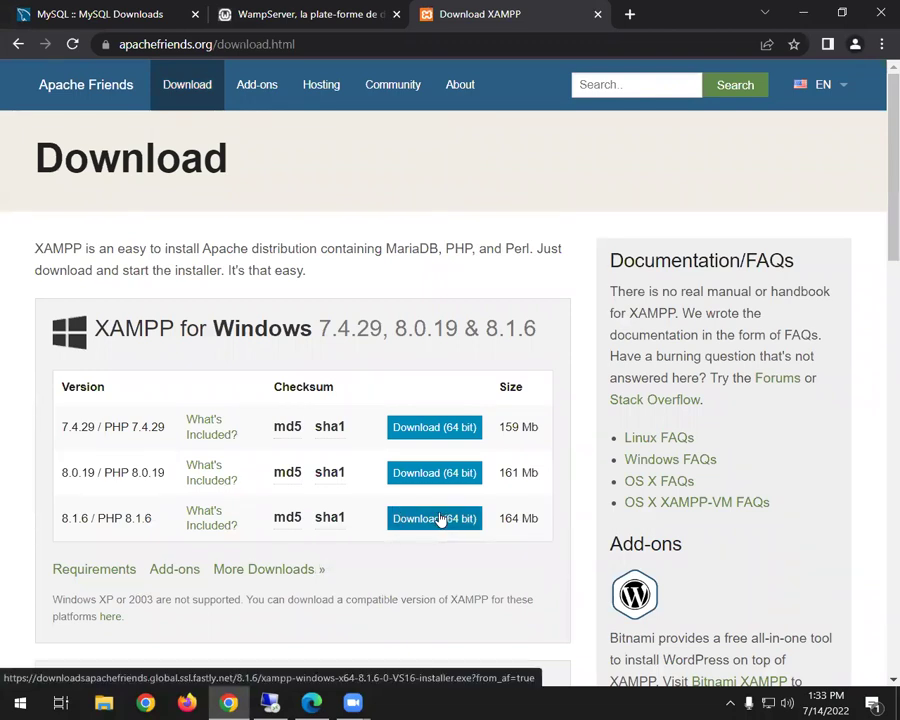
click(629, 14)
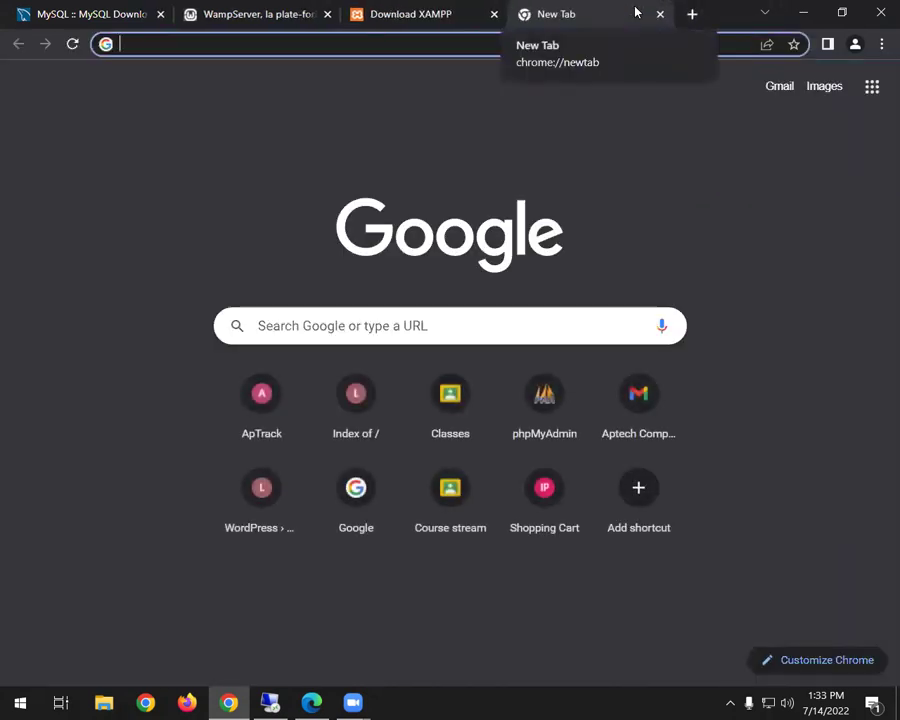
Load localhost:1234 to view the Apache 'Index of /' directory listing
text(localhost:1234)
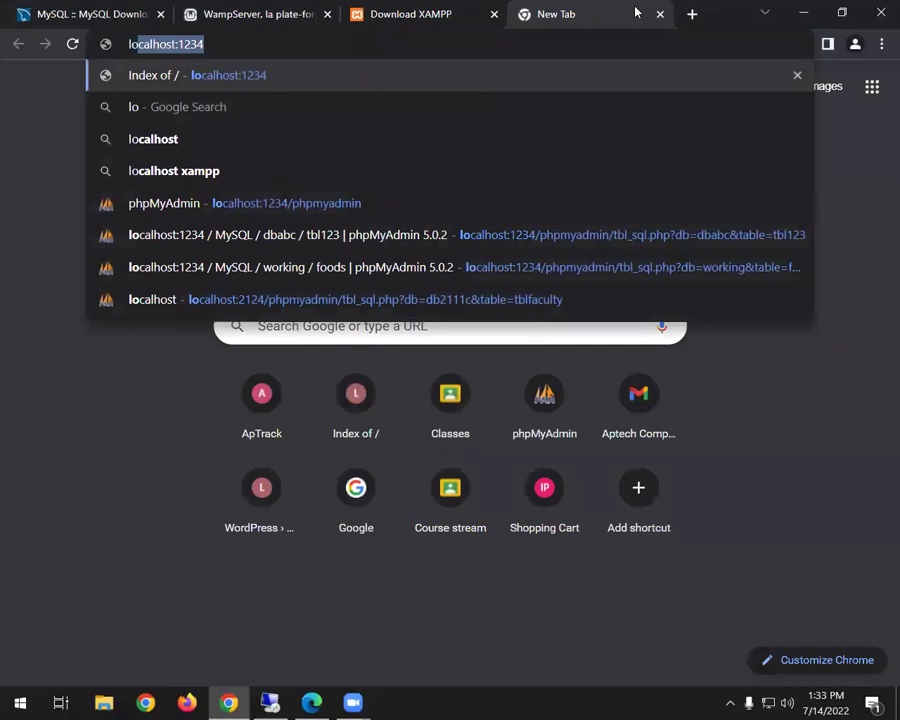
key(Right)
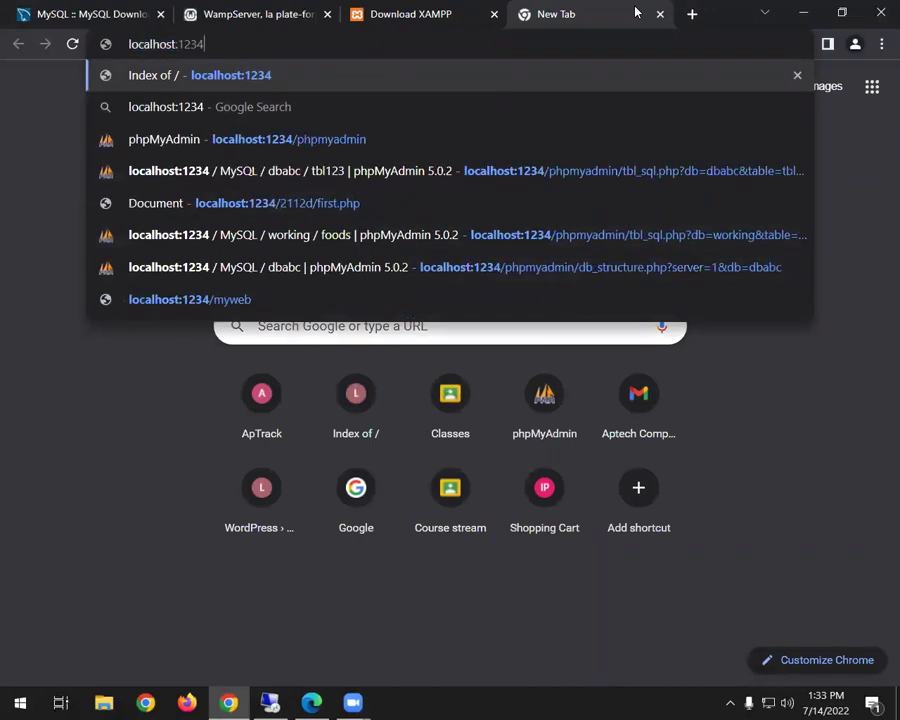
key(Return)
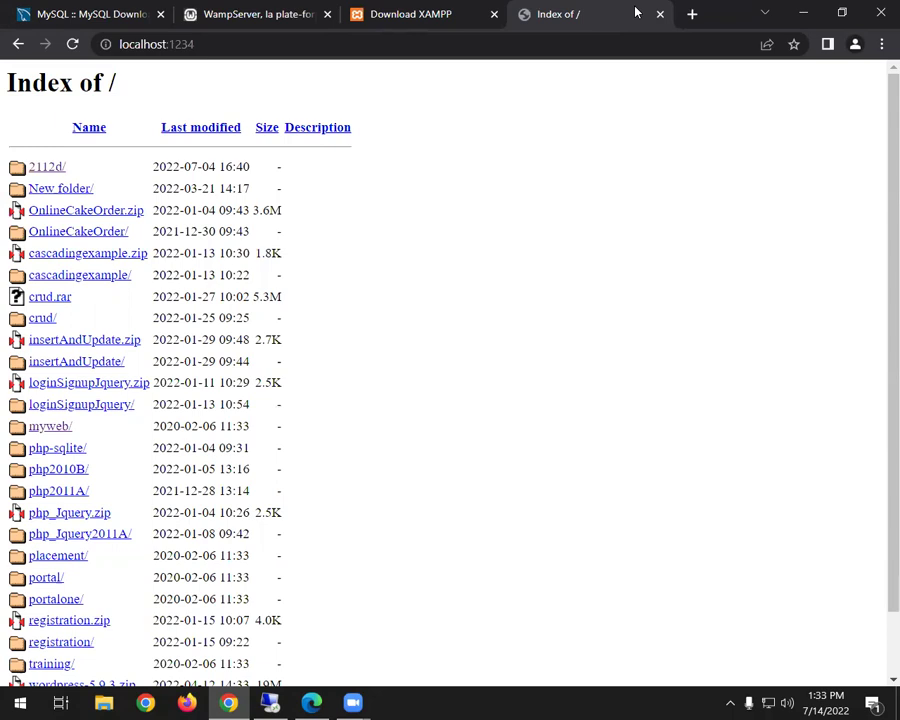
scroll(150, 248, down, 1)
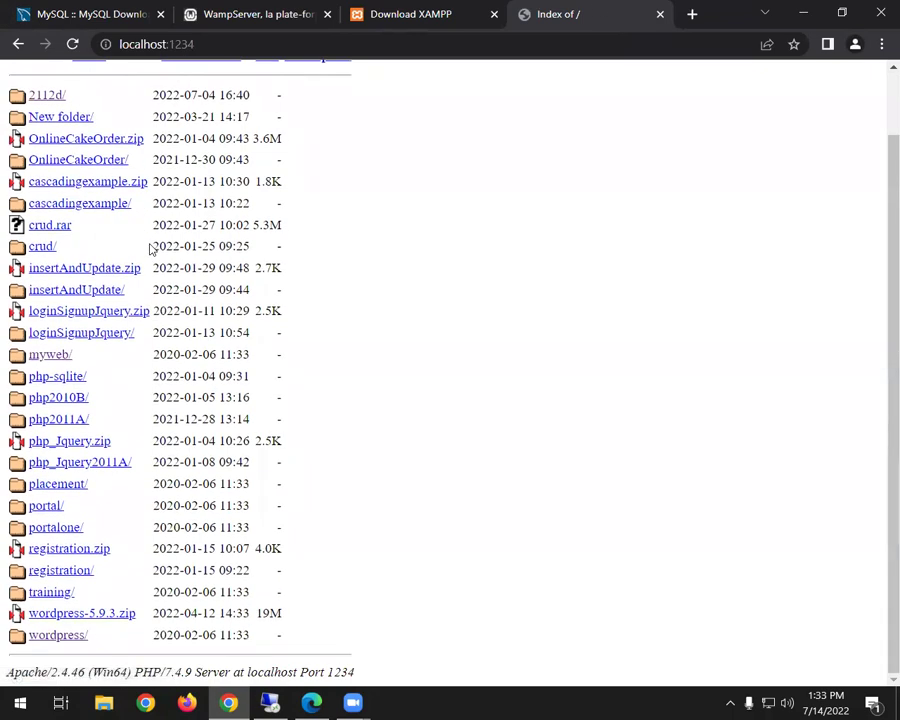
scroll(150, 248, up, 1)
click(104, 703)
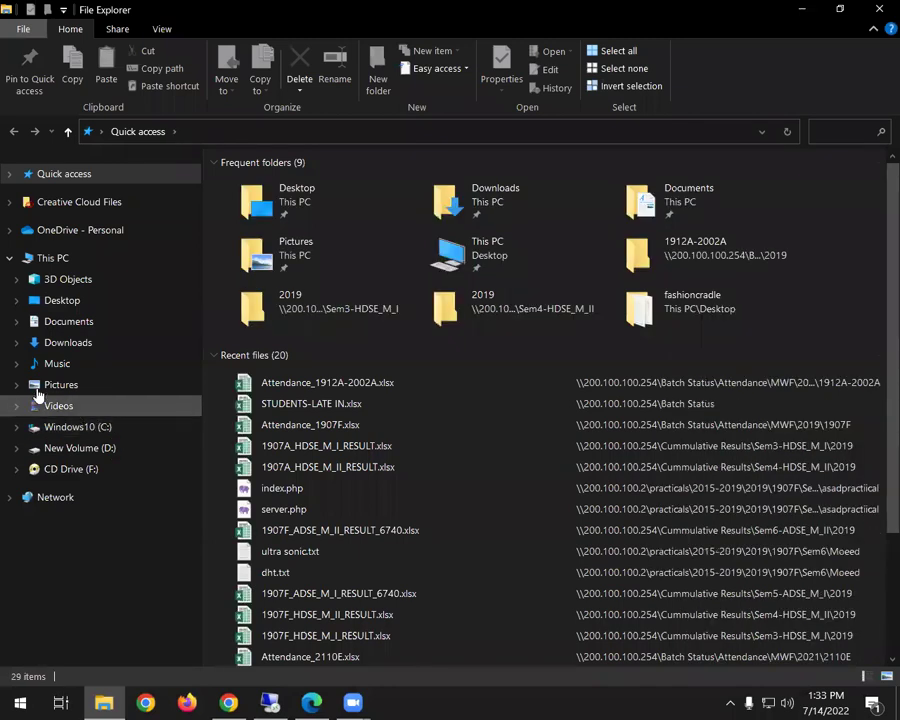
Browse to New Volume (D:) and open the www folder
click(94, 449)
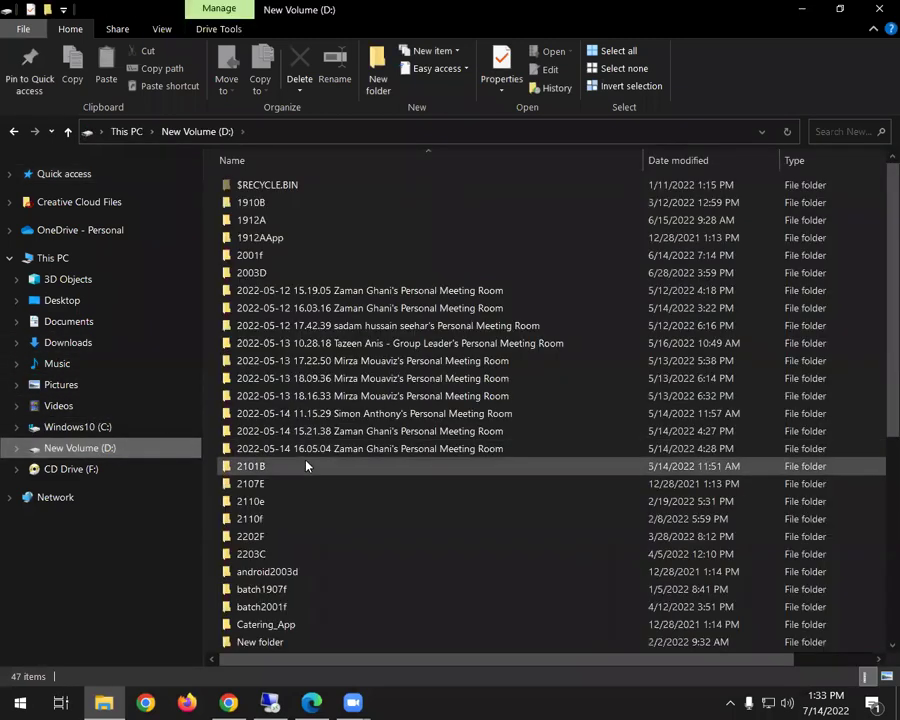
scroll(307, 462, down, 2)
scroll(250, 520, down, 4)
double_click(215, 554)
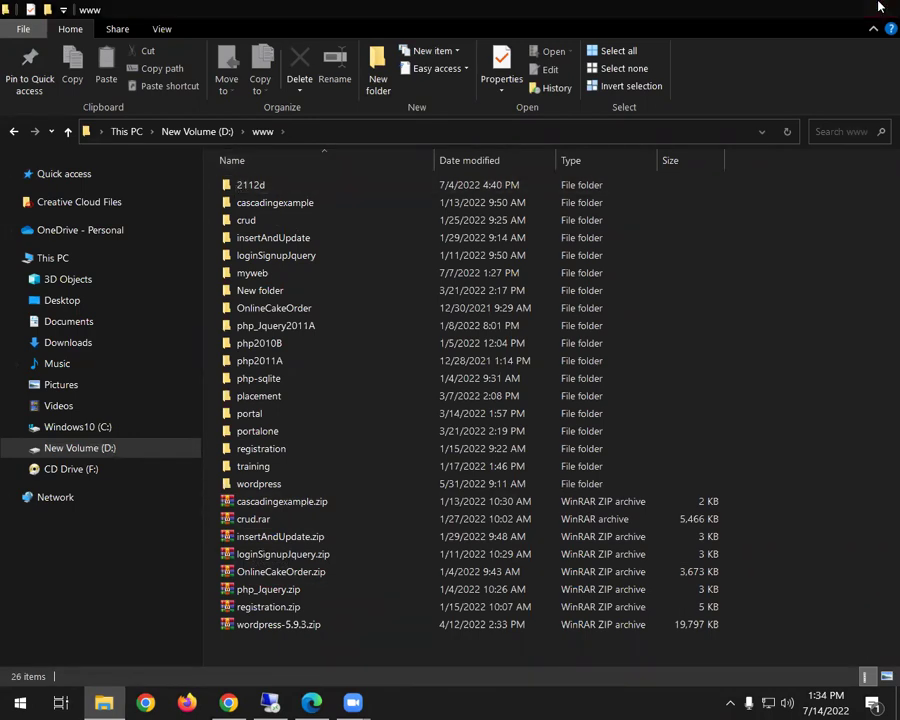
Open localhost:1234/phpmyadmin and log in with MySQL as the server choice
key(alt+Tab)
click(237, 44)
click(237, 44)
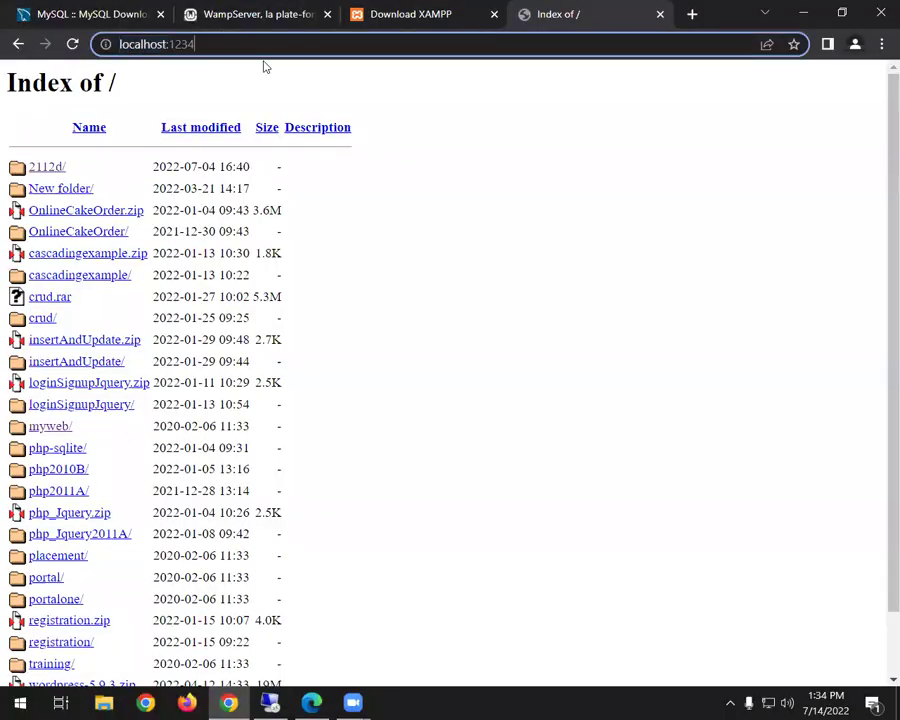
text(/phpmy)
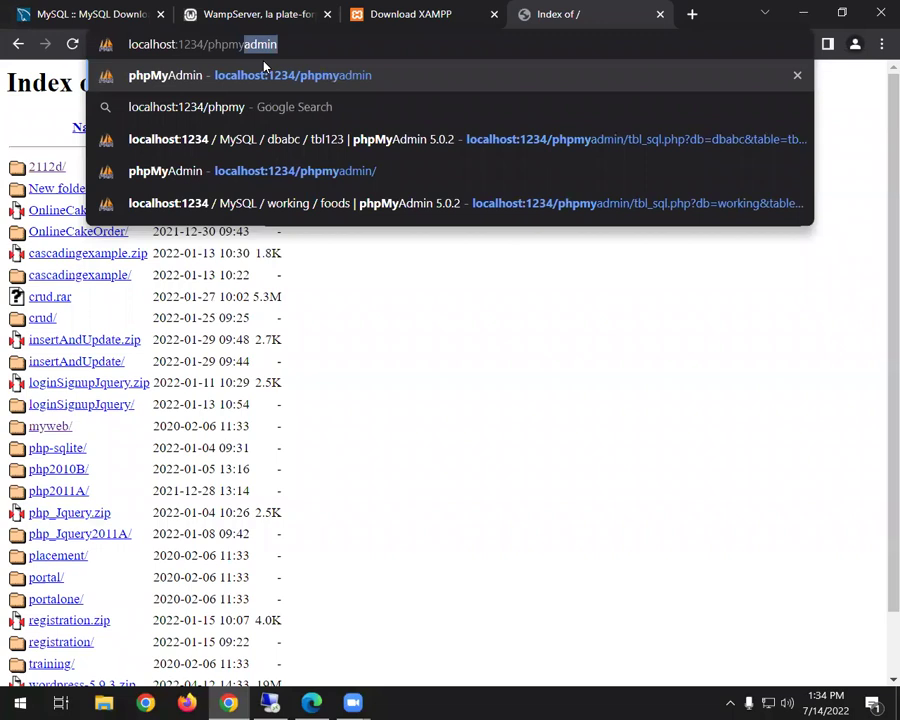
text(admin)
key(Return)
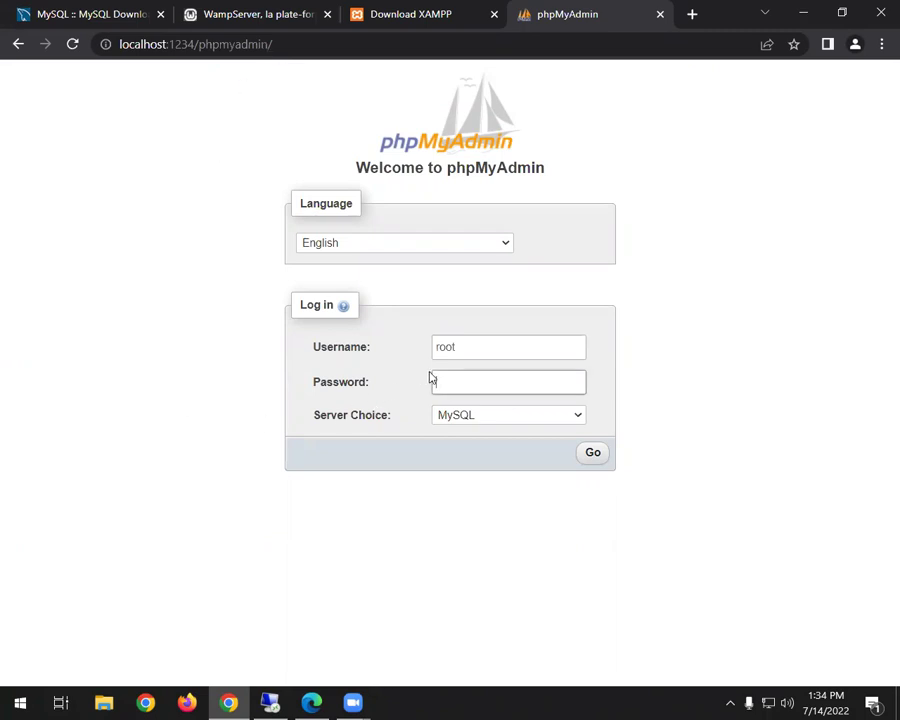
click(468, 419)
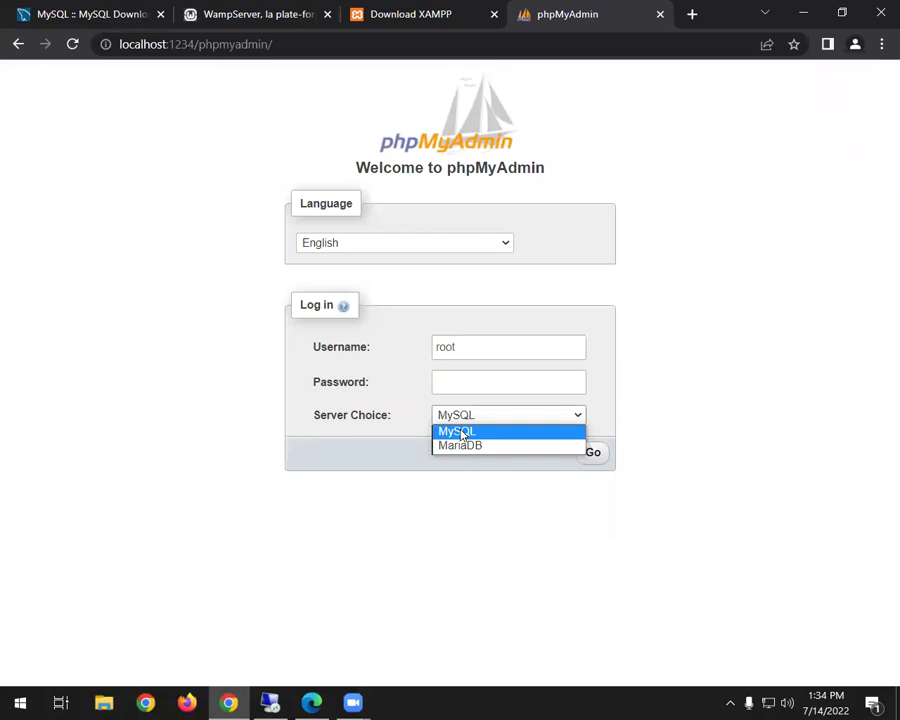
click(463, 433)
click(594, 454)
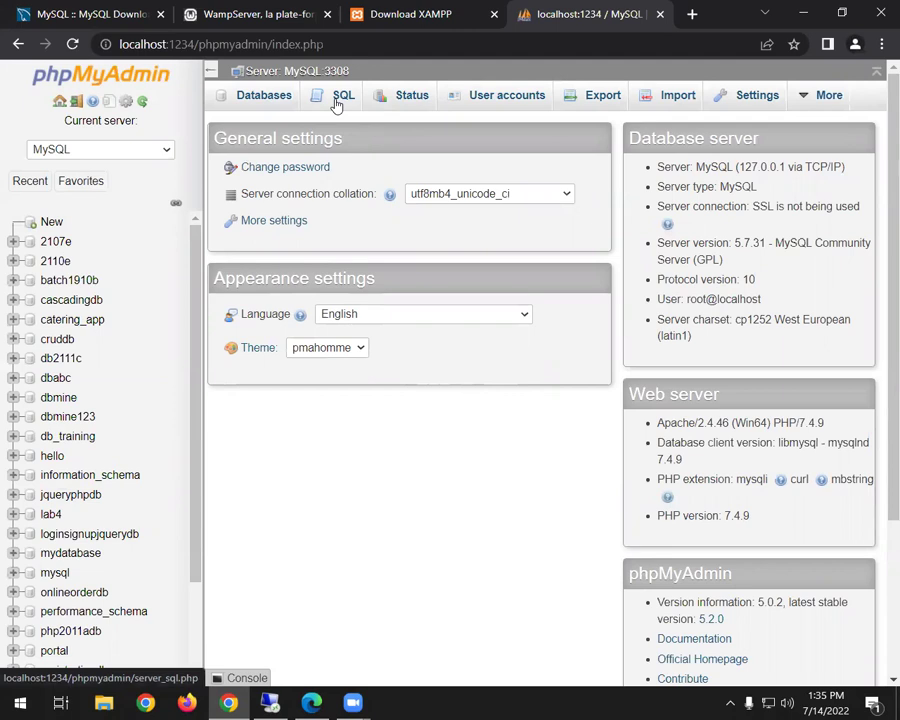
Launch Notepad via Run, type 'Structure Query Language', and minimize it
key(super+r)
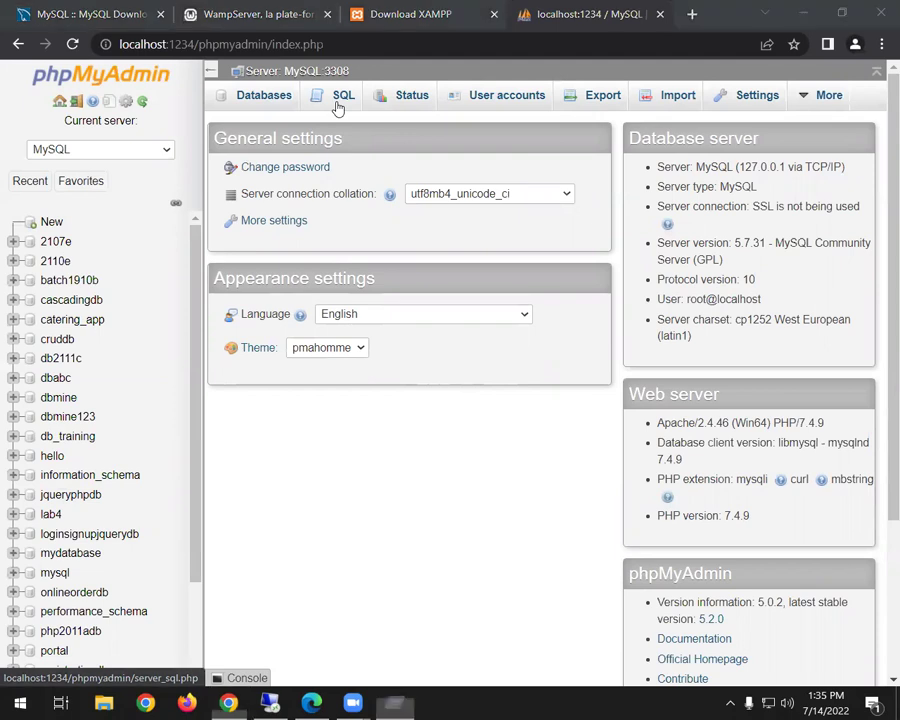
text(notepad)
key(Return)
text(Structure Query Language)
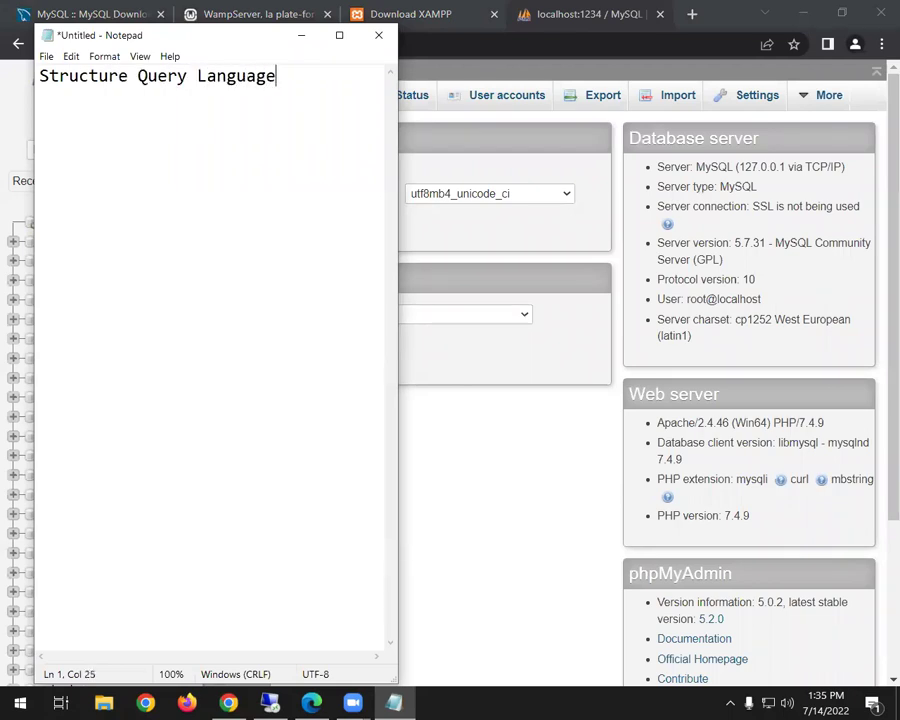
click(301, 35)
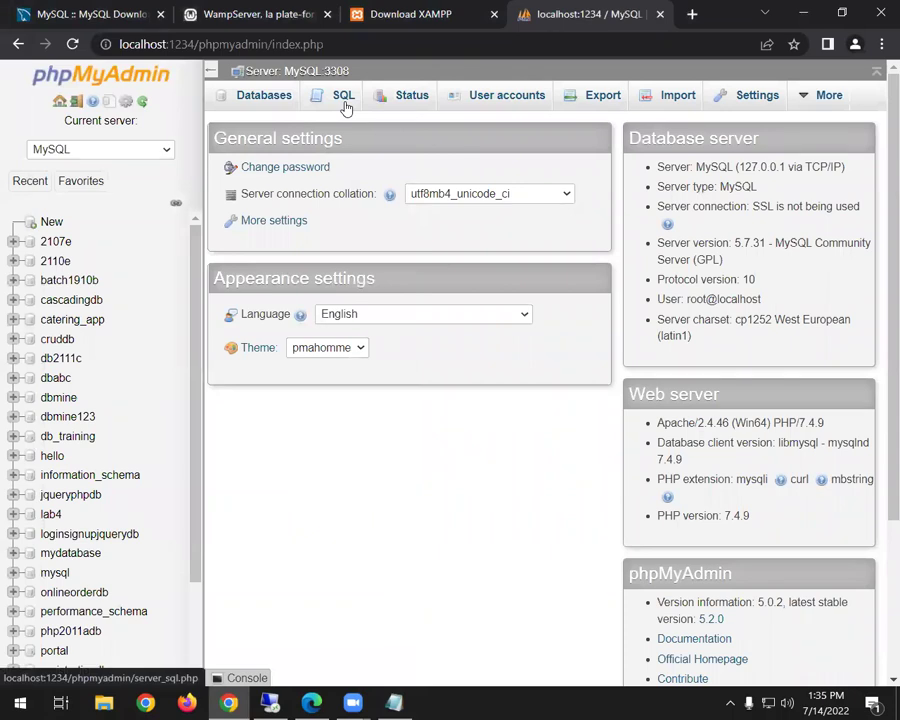
Run CREATE database AptechDb from the phpMyAdmin SQL editor
click(345, 107)
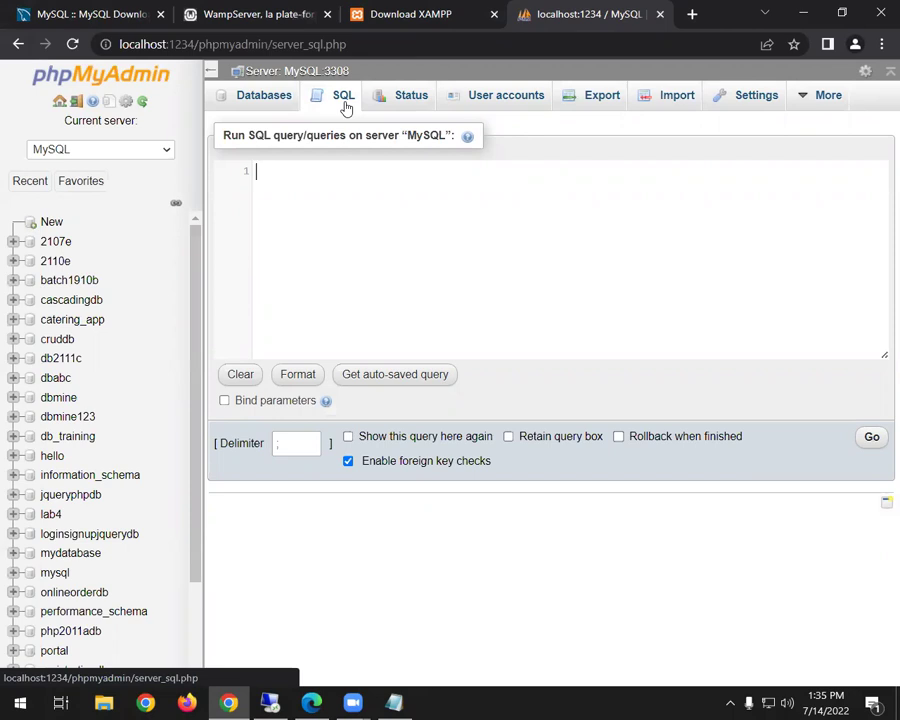
text(cre)
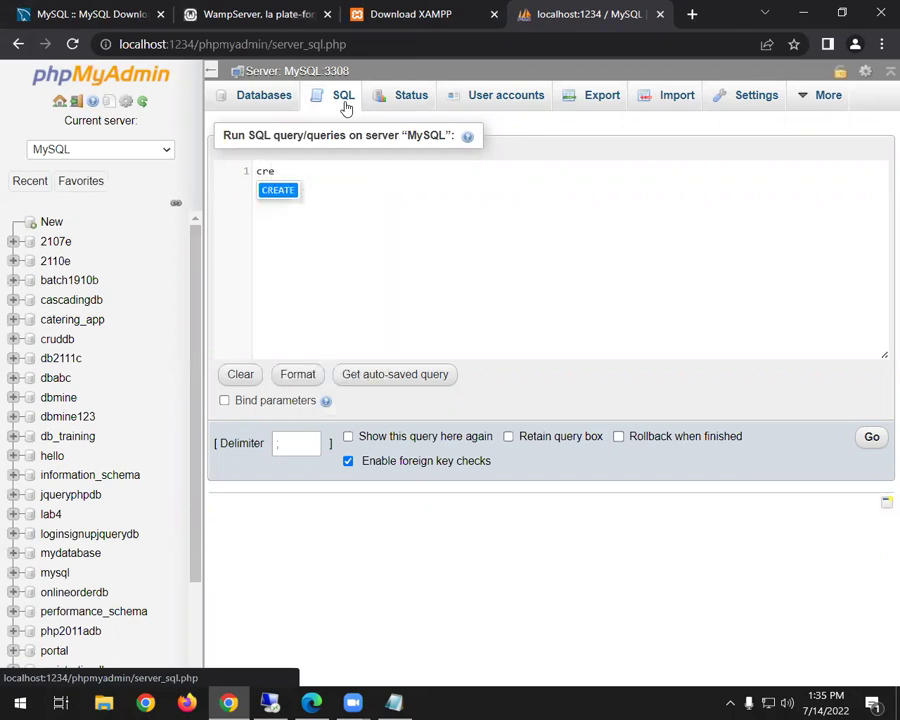
key(Return)
text(database )
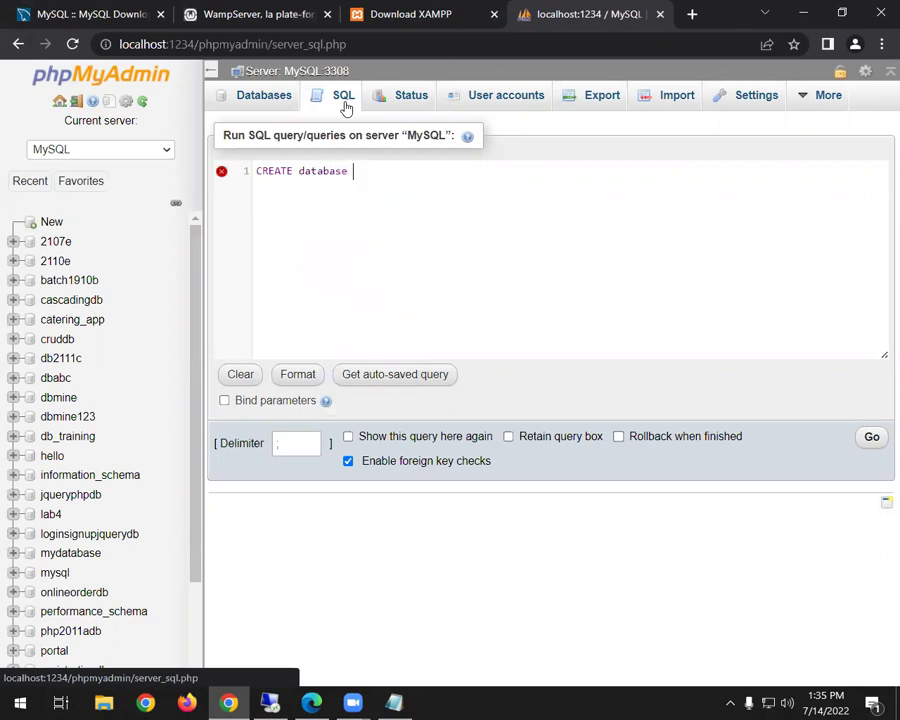
text(AptechDb)
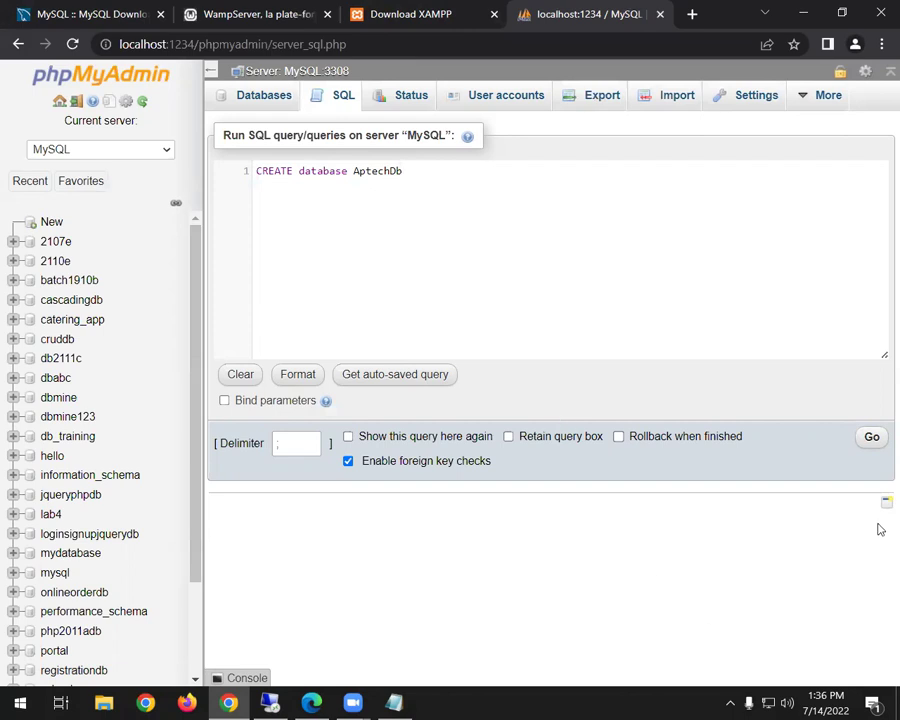
click(870, 440)
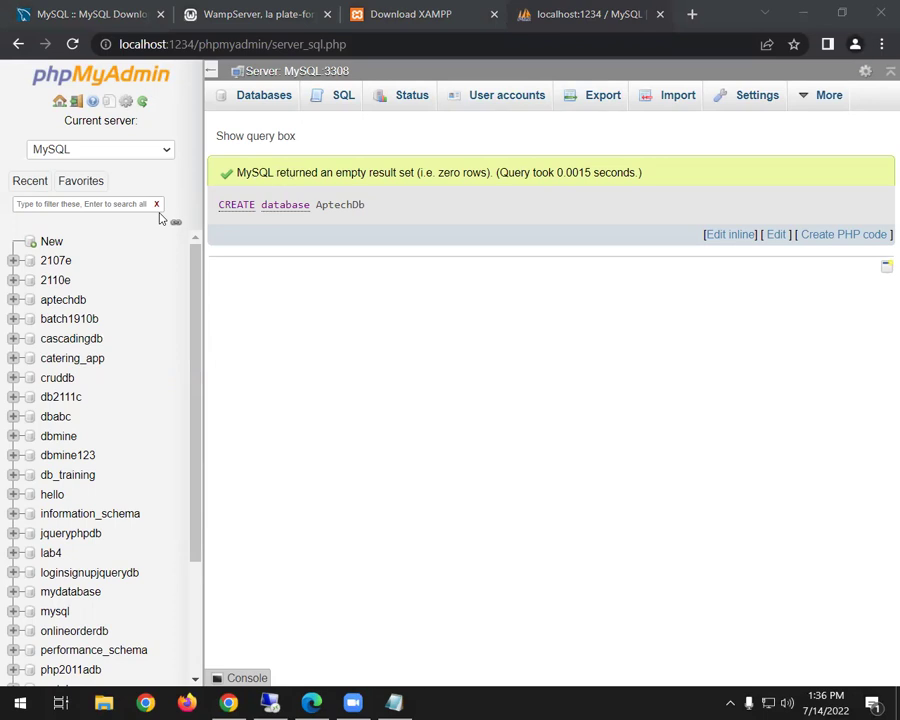
Open the empty aptechdb database and briefly expand, then collapse, the query console
click(58, 302)
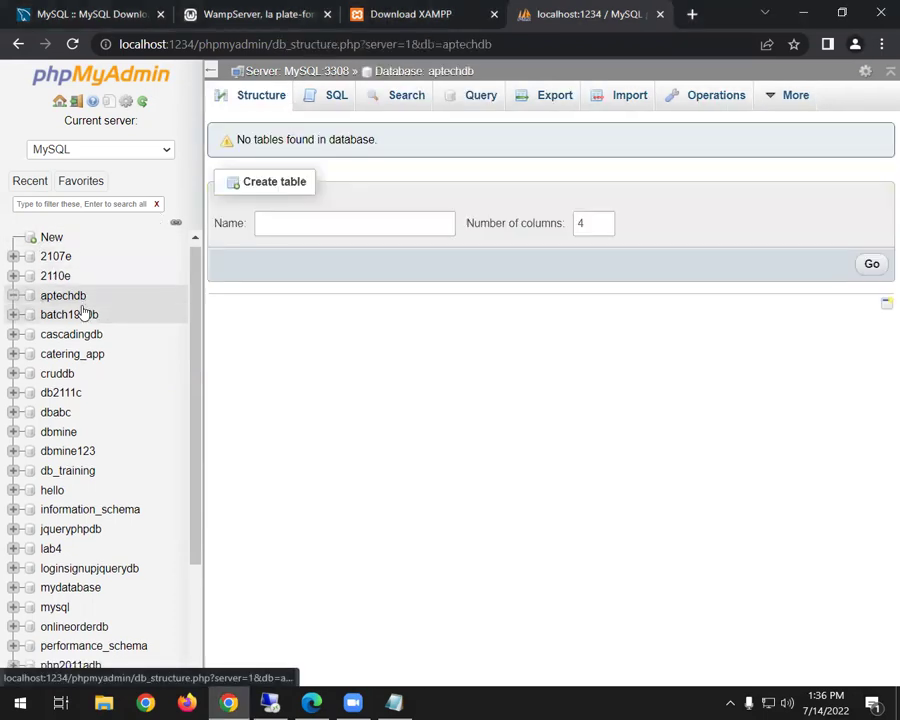
scroll(88, 313, down, 1)
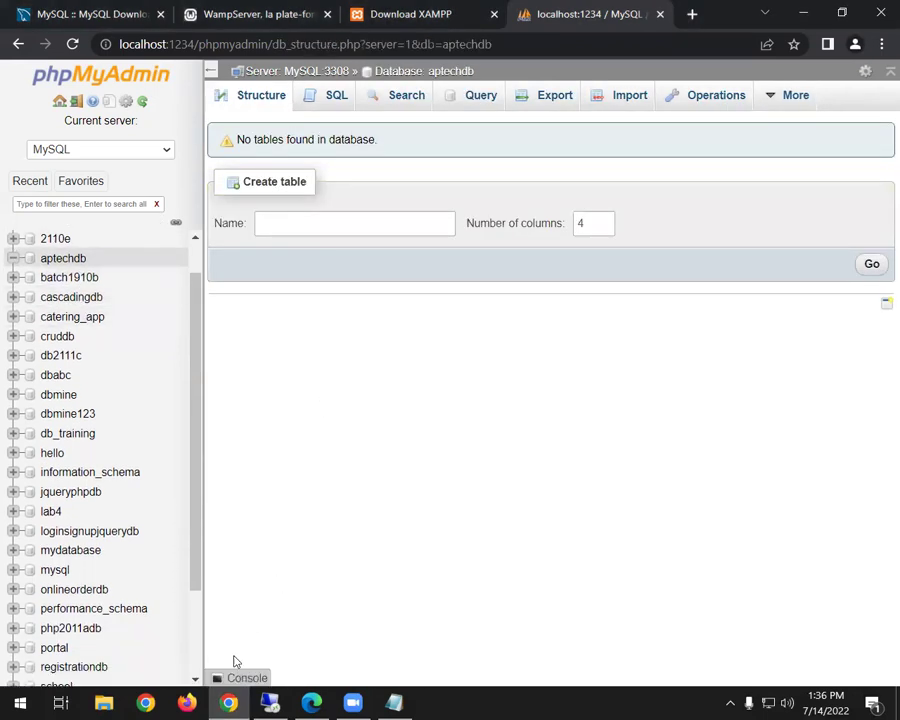
click(247, 679)
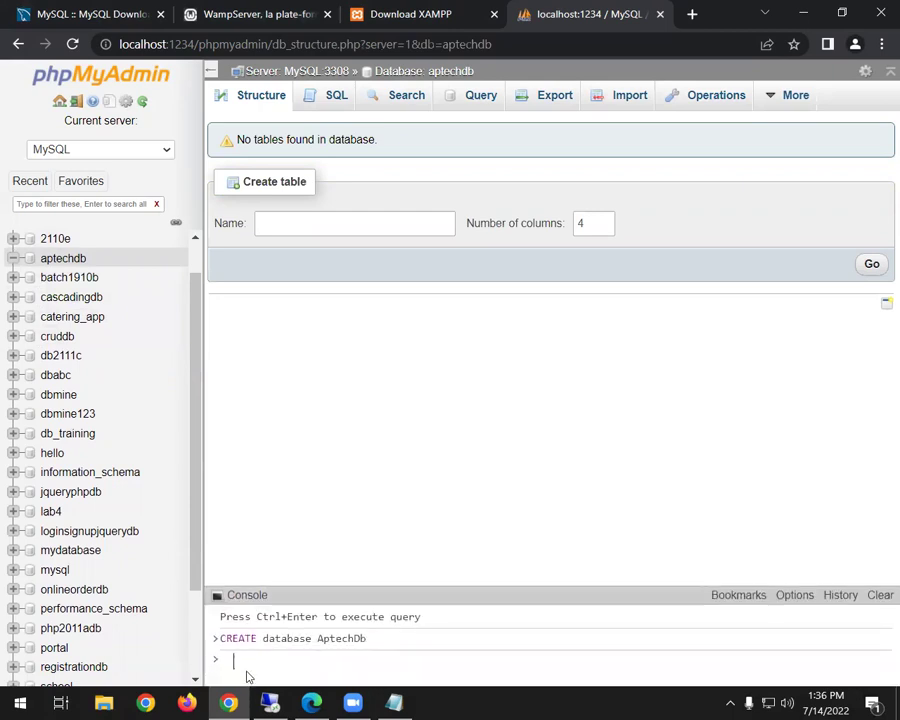
mouse_move(226, 645)
click(233, 596)
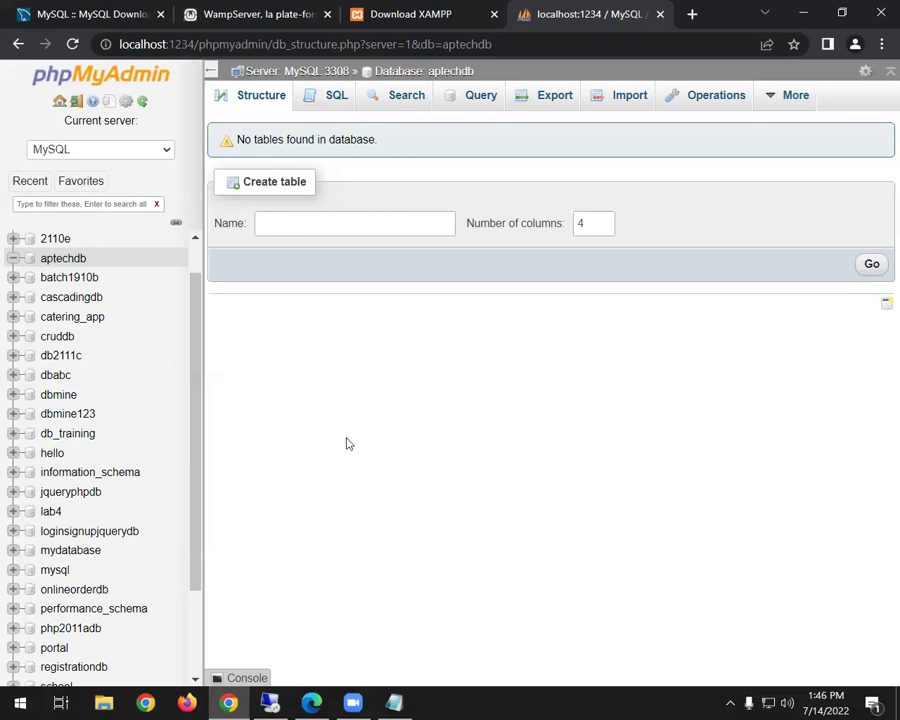
Type CREATE TABLE Batch_2111C in aptechdb's SQL editor, correcting the table name
click(321, 98)
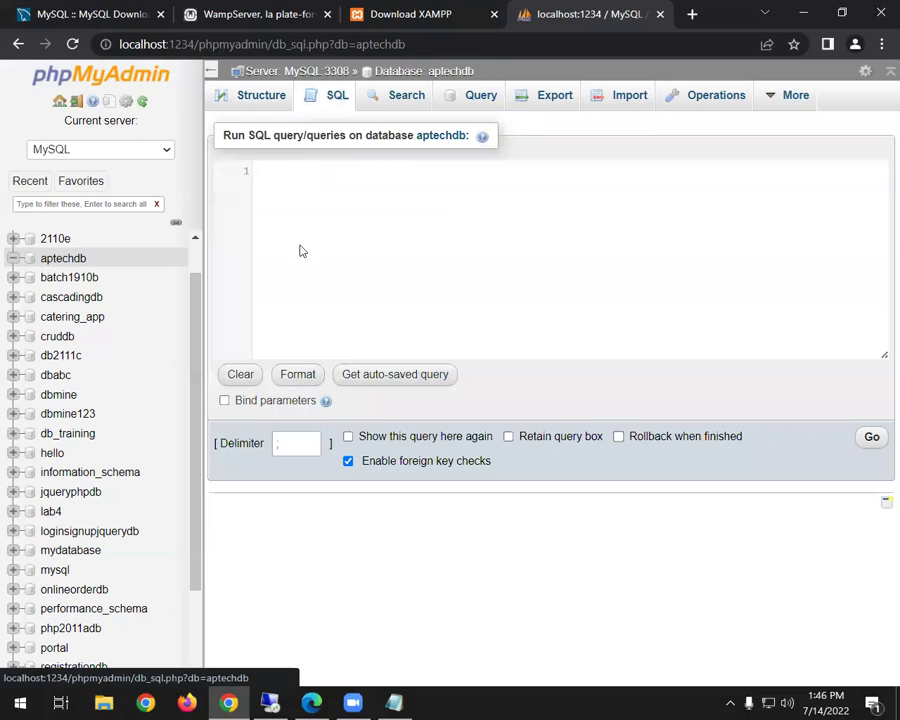
text(Cre)
key(Return)
text(ta)
key(Return)
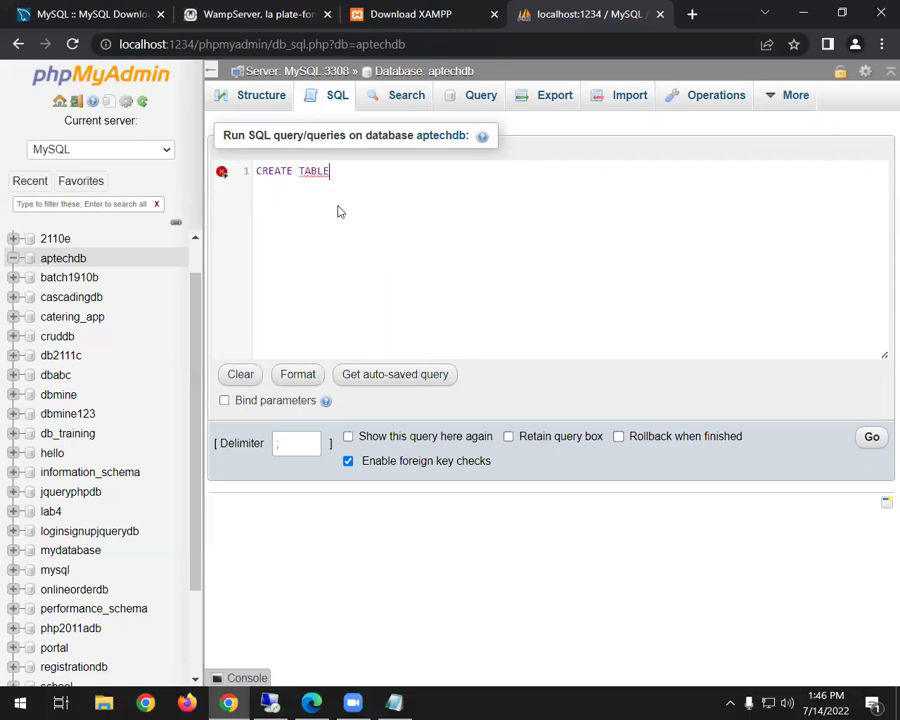
text(Batch_)
text( 211)
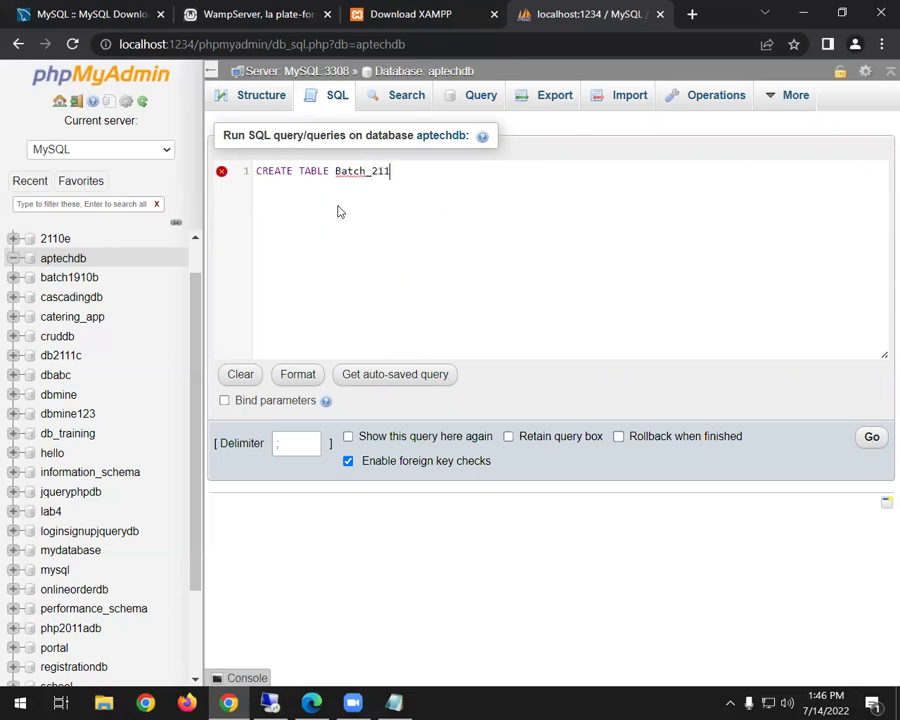
text(C)
key(Left)
text(1)
key(End)
key(Return)
text(())
key(Up)
key(End)
key(BackSpace)
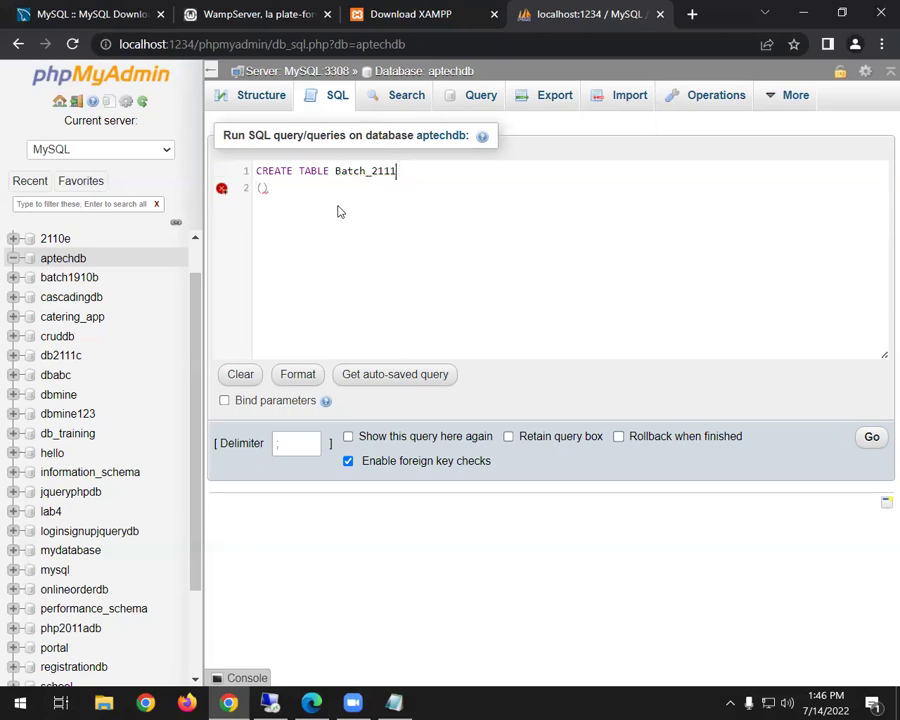
text(C)
key(Down)
key(BackSpace)
key(BackSpace)
Open the column list with '(' and erase a first attempt at the student_id column
text(()
text(stud)
text(ent_id int)
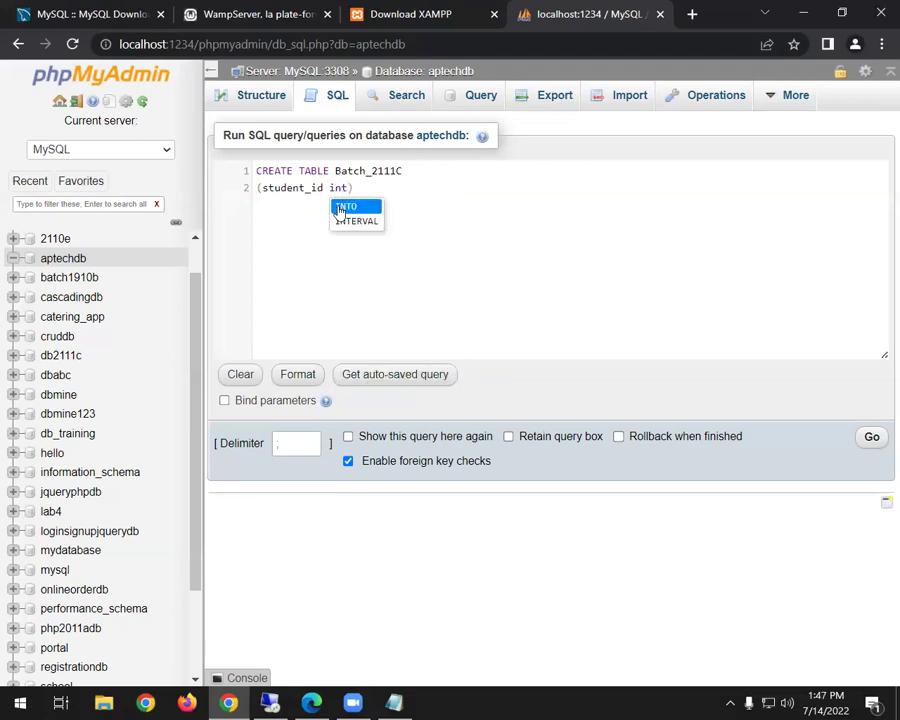
text(e)
key(BackSpace)
key(BackSpace)
key(BackSpace)
key(BackSpace)
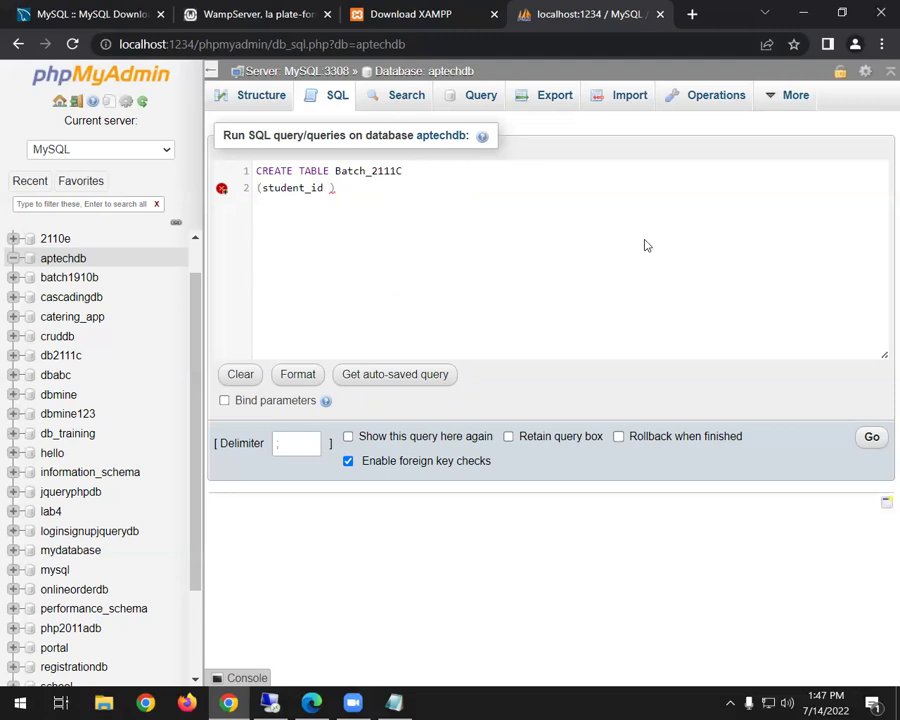
text(va)
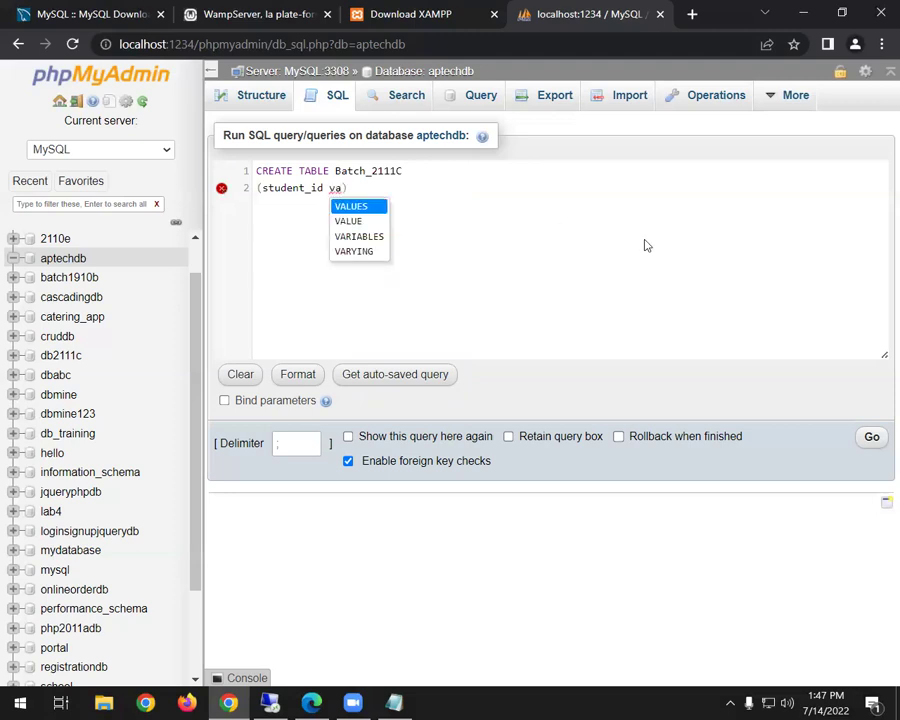
key(BackSpace)
key(BackSpace)
key(BackSpace)
key(BackSpace)
key(BackSpace)
key(BackSpace)
key(BackSpace)
key(BackSpace)
key(BackSpace)
key(BackSpace)
key(BackSpace)
key(BackSpace)
key(BackSpace)
key(BackSpace)
key(BackSpace)
List columns student_id int, student_name varchar(36) and student_age SMALLINT, one per line
text(()
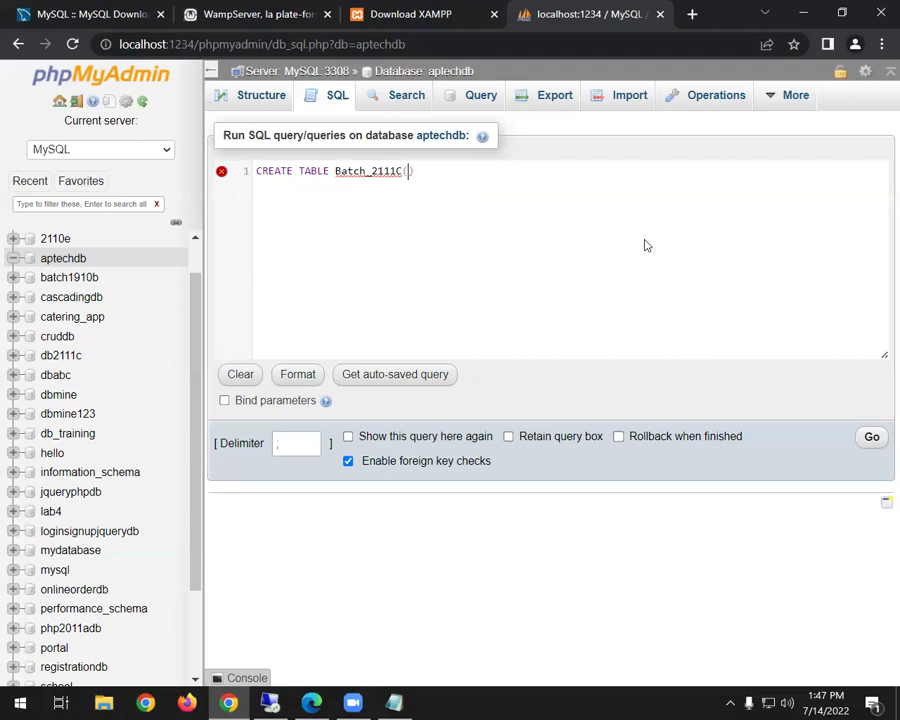
key(Return)
key(Return)
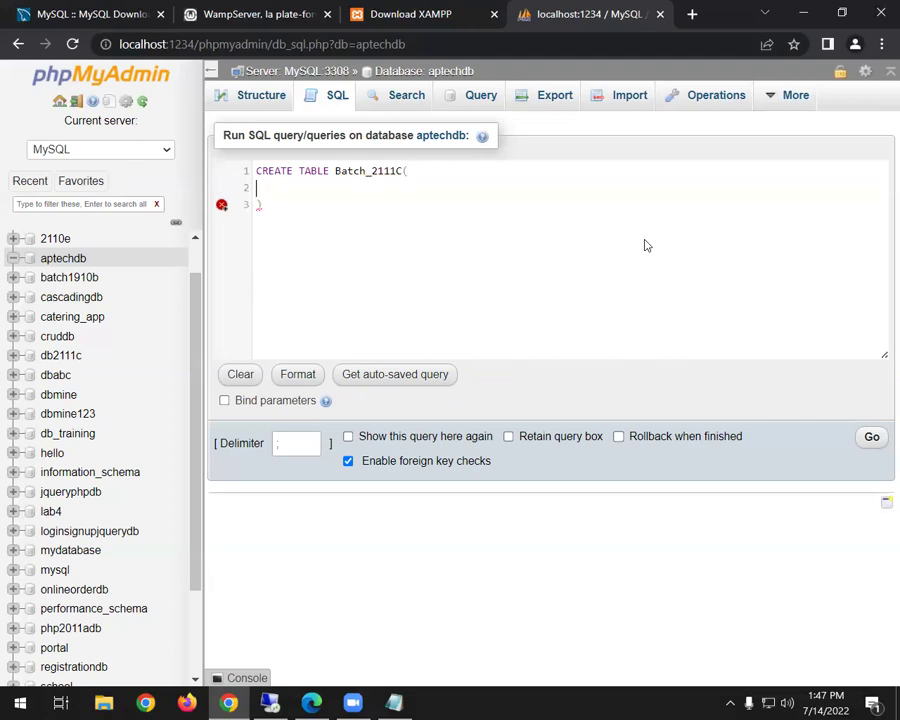
text(student_id int )
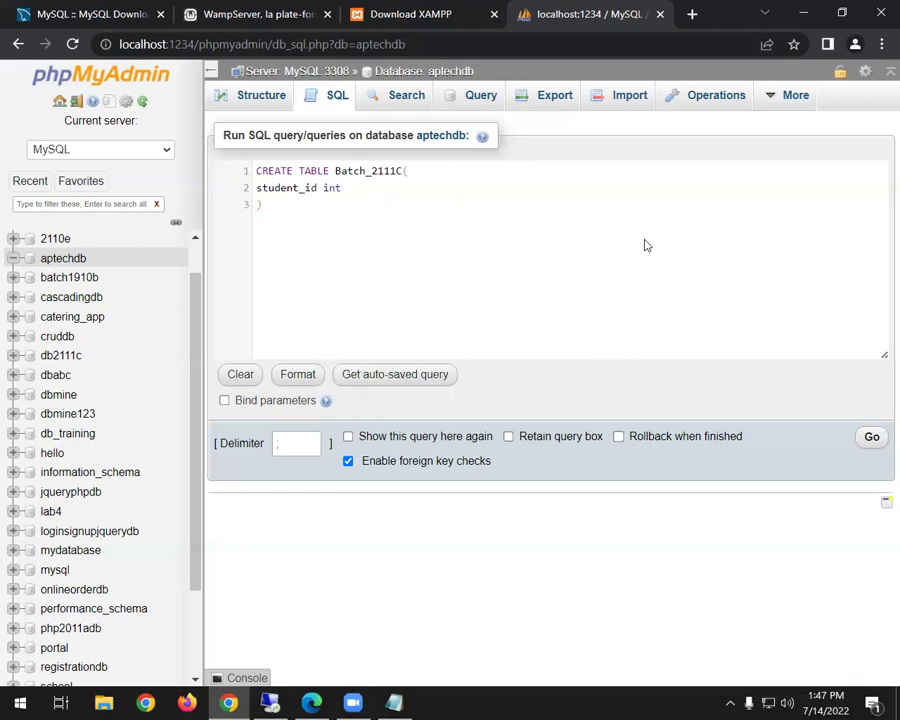
text(,)
key(Return)
key(BackSpace)
text(student_name varchar()
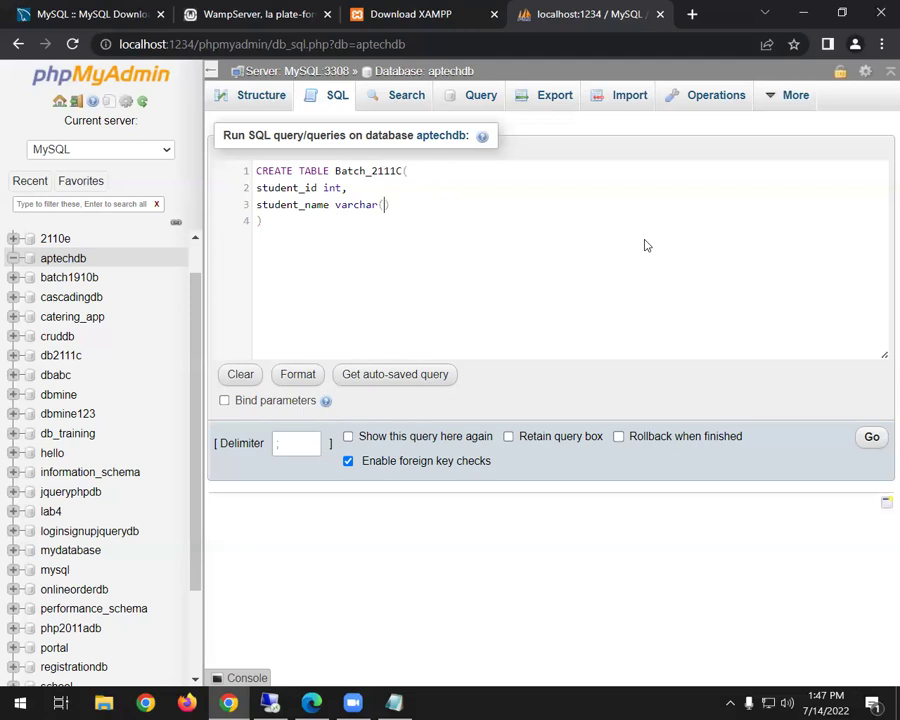
text(36))
text(,)
key(Return)
key(BackSpace)
key(BackSpace)
text(student_i)
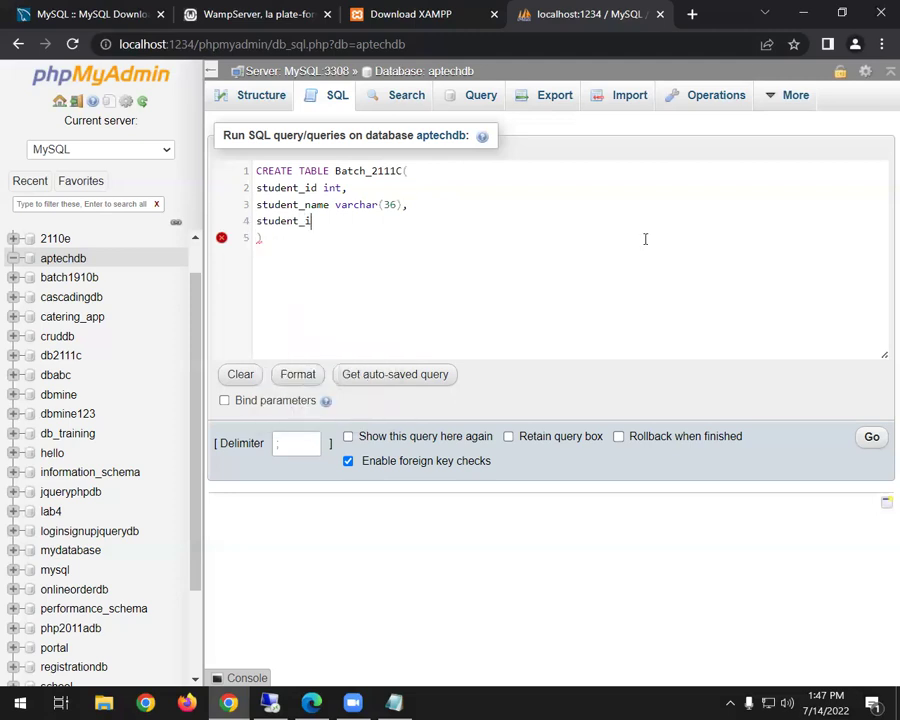
text(ge va)
key(BackSpace)
key(BackSpace)
text(sma)
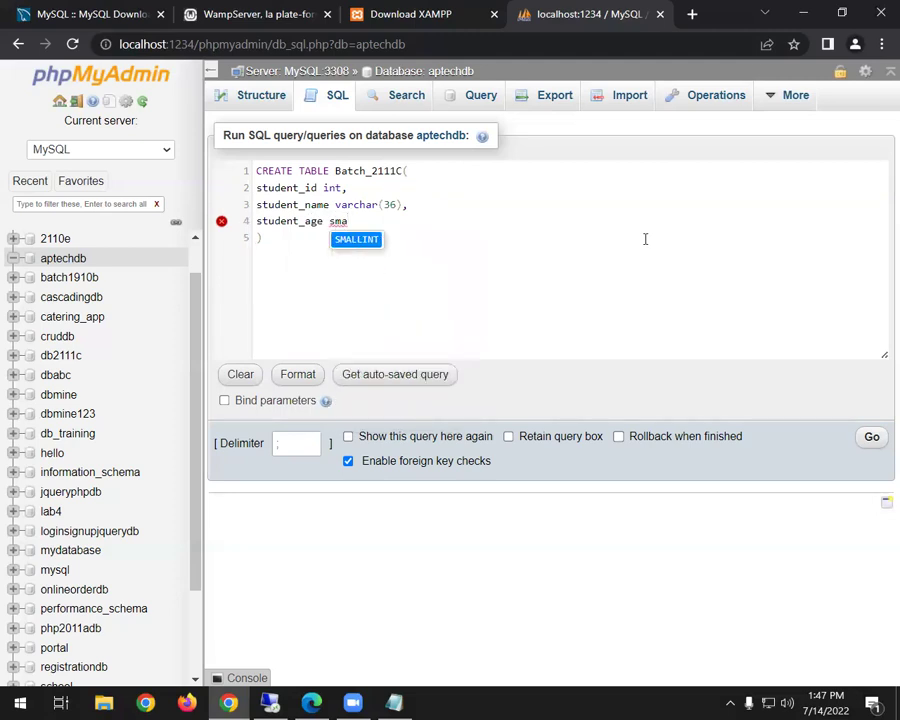
key(Return)
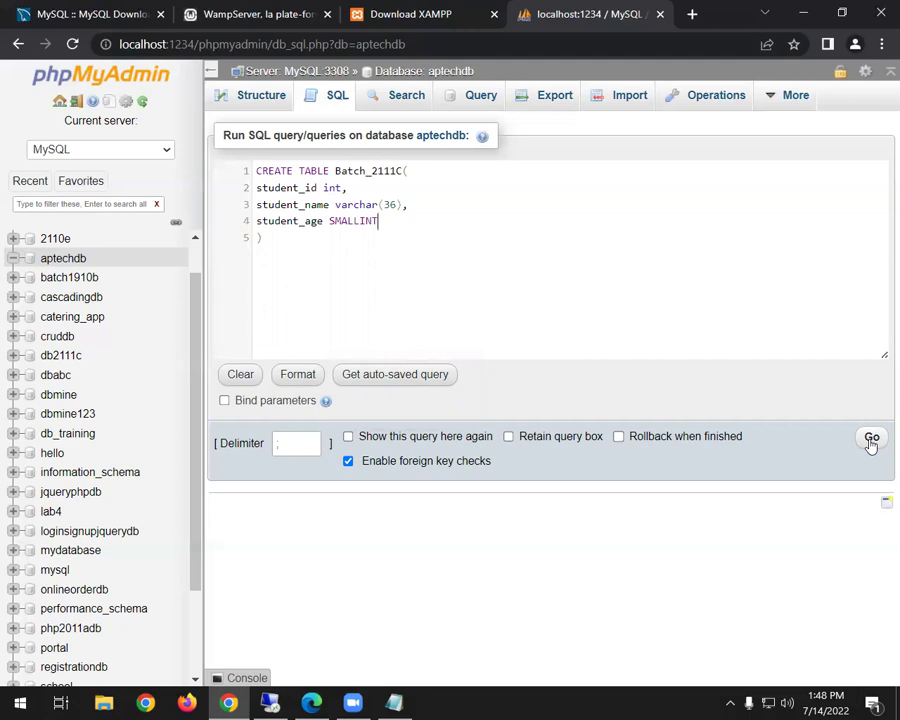
Run the CREATE TABLE query and open the new batch_2111c table
click(871, 439)
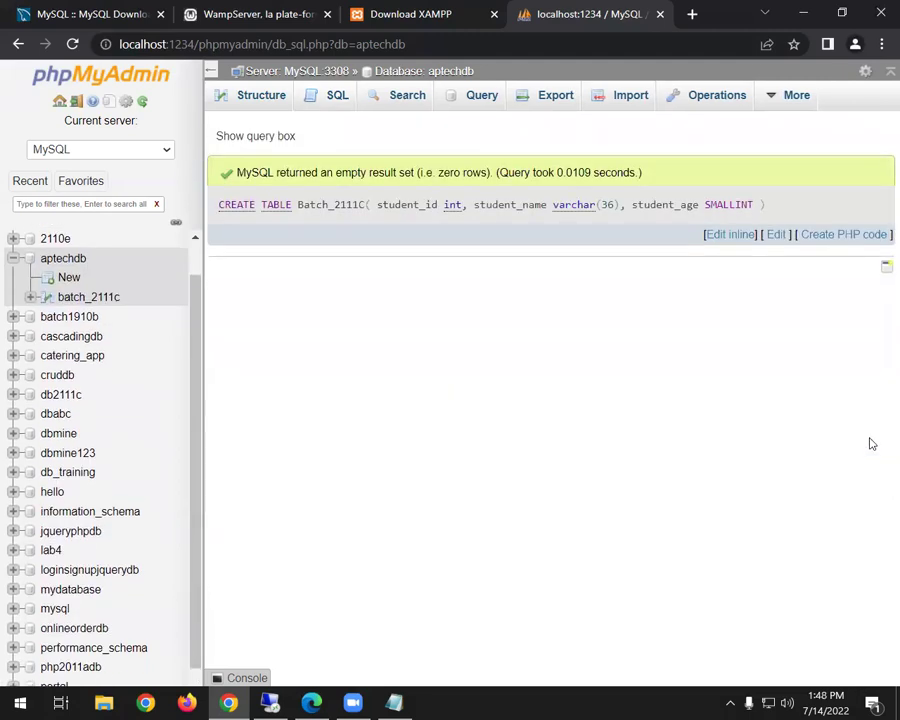
click(88, 300)
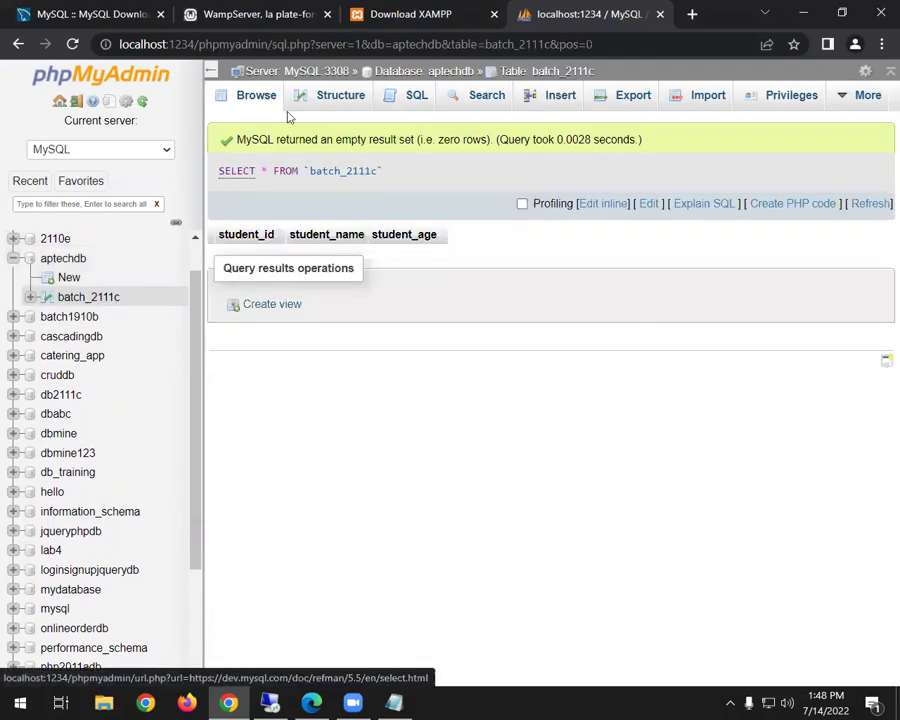
click(319, 104)
Run INSERT into batch_2111c (101,'Ahmed',35) without VALUES, which fails with error #1064
click(405, 96)
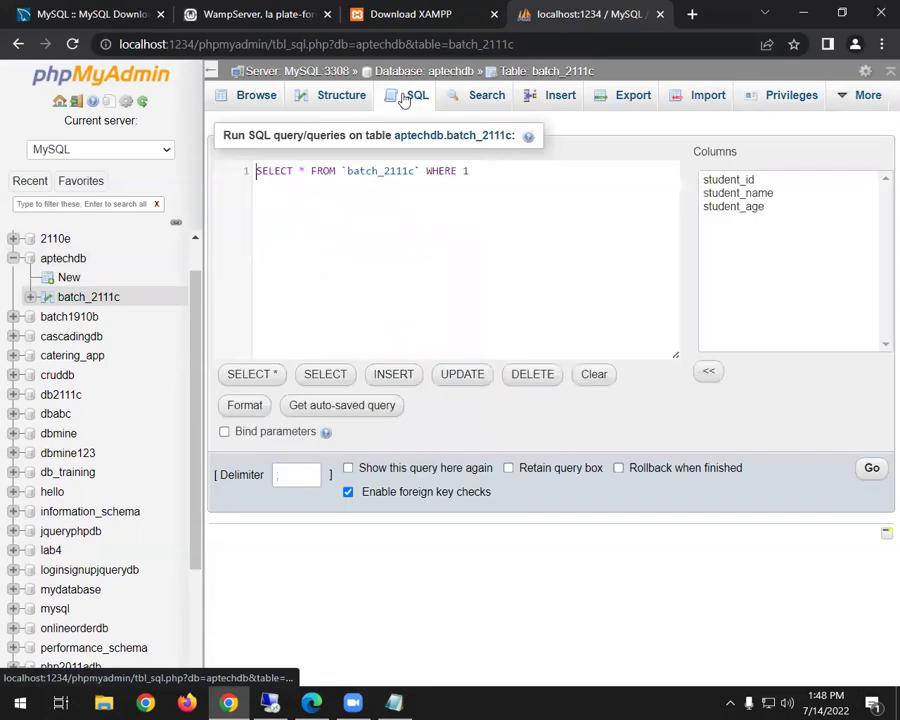
click(474, 176)
key(BackSpace)
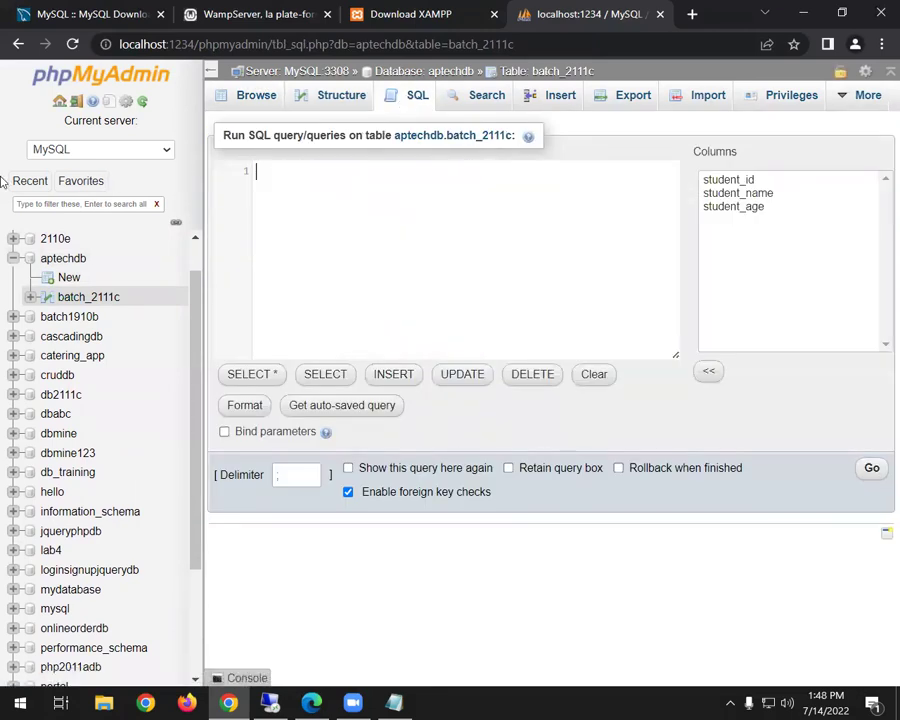
text(In)
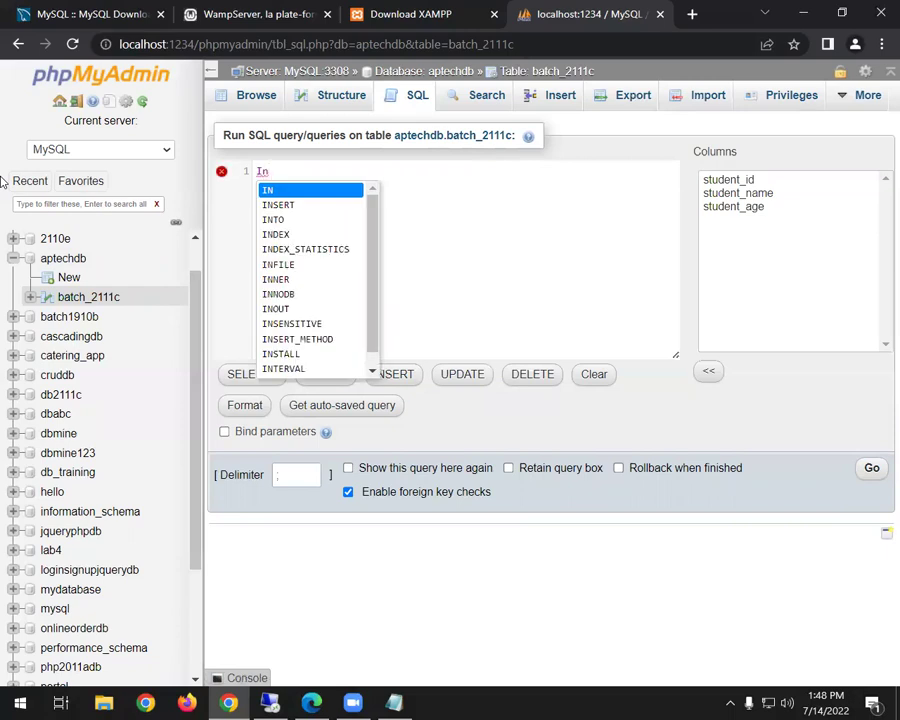
key(Escape)
text(sert into )
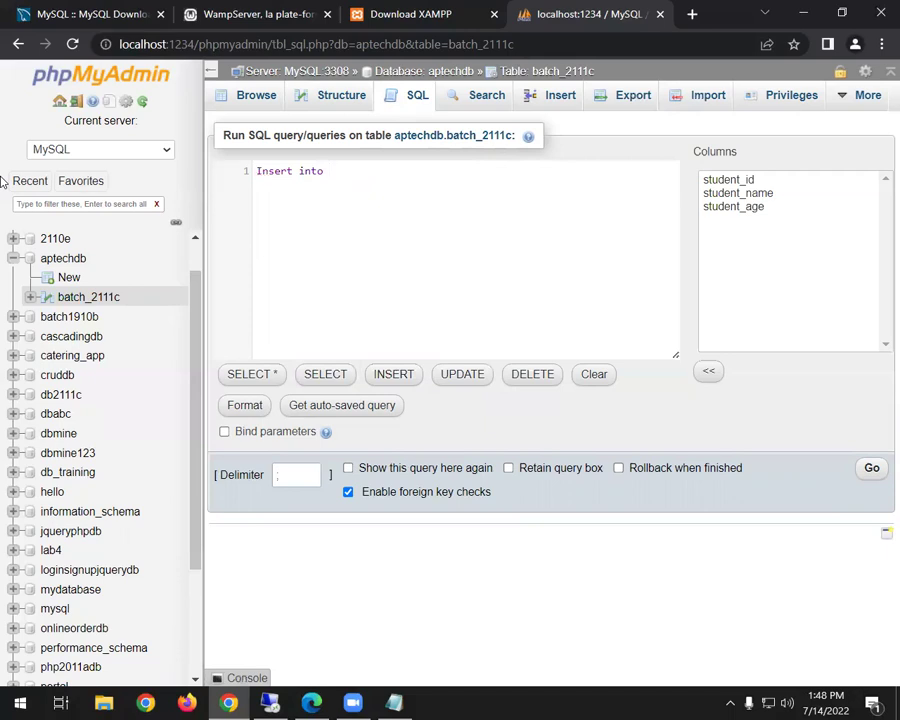
text(batc)
key(Return)
text(()
text(101,'Ahem)
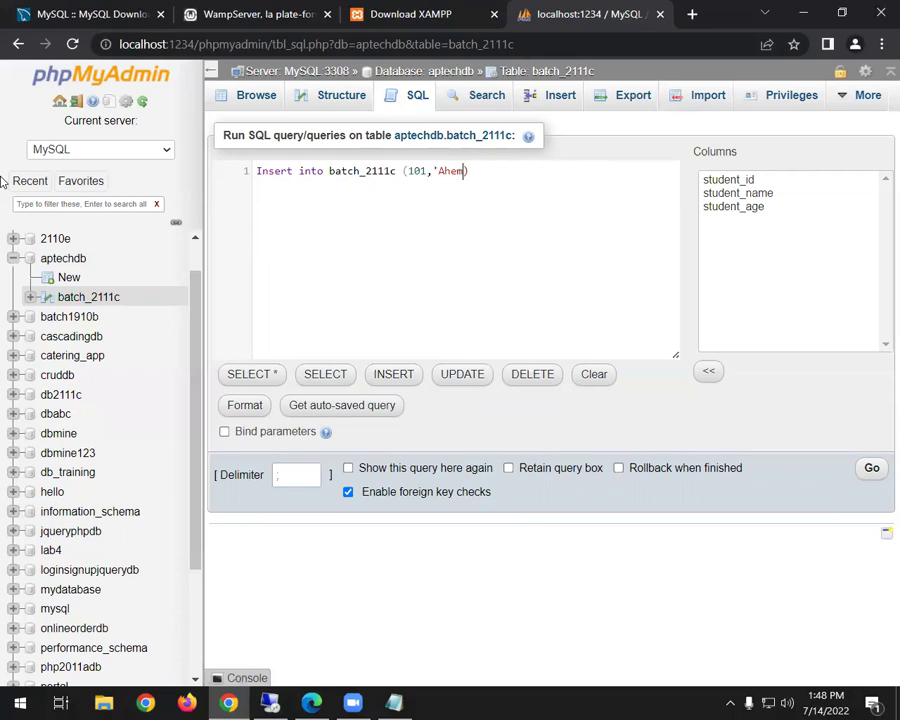
key(BackSpace)
key(BackSpace)
text(med',)
text(35)
click(868, 465)
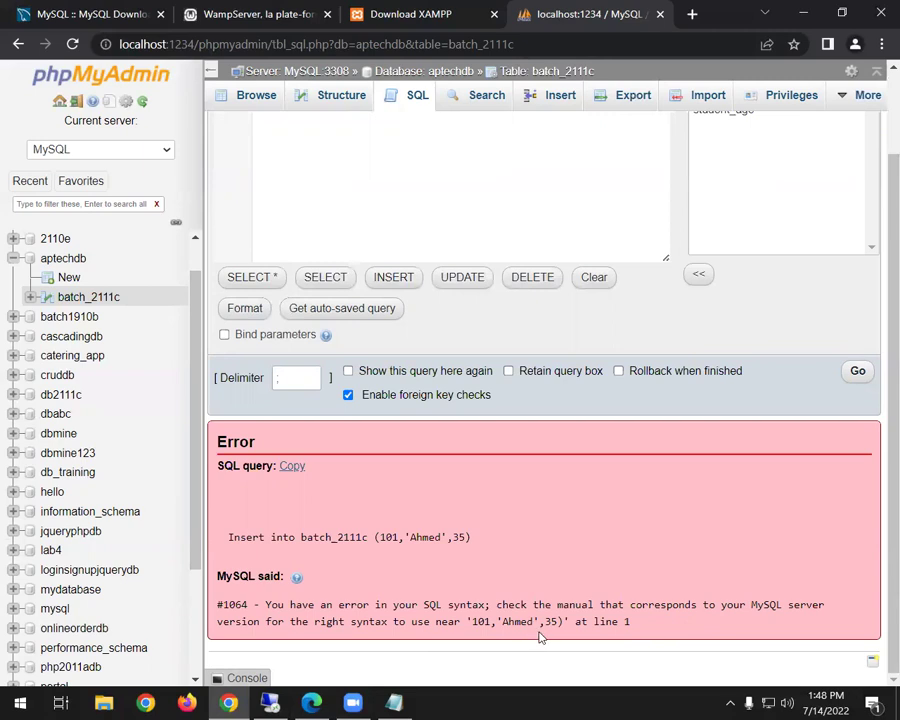
Add the missing VALUES keyword and rerun, inserting row 101, 'Ahmed', 35
scroll(462, 577, up, 2)
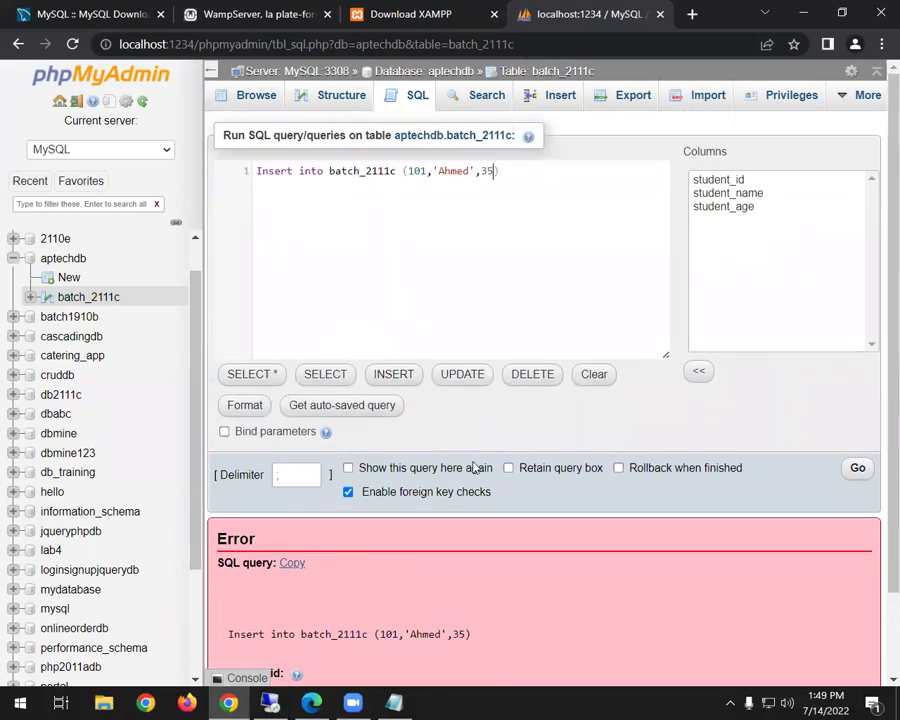
scroll(485, 505, down, 2)
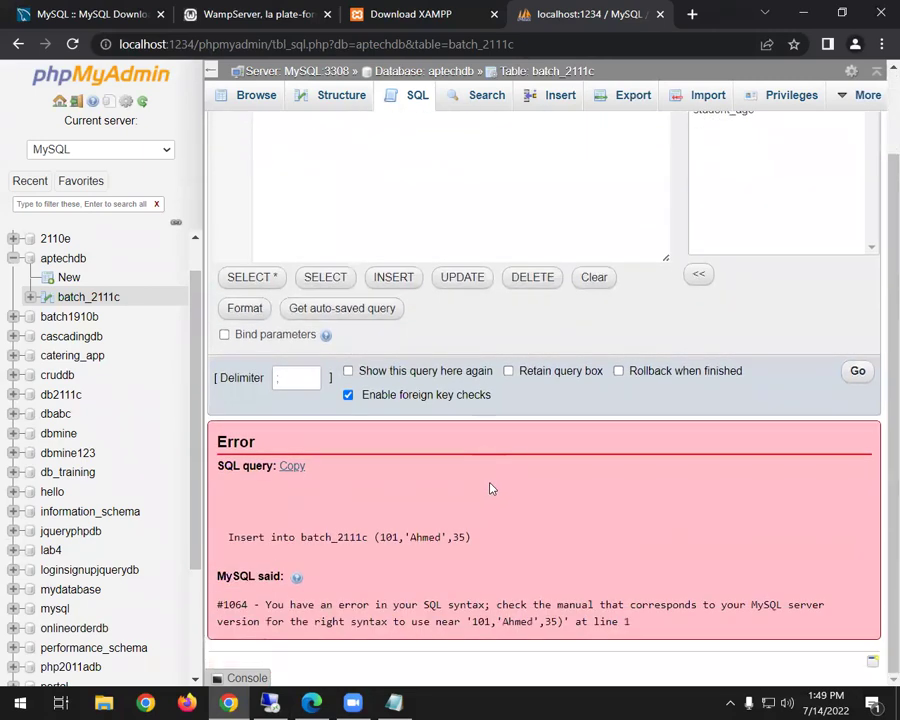
scroll(489, 486, up, 2)
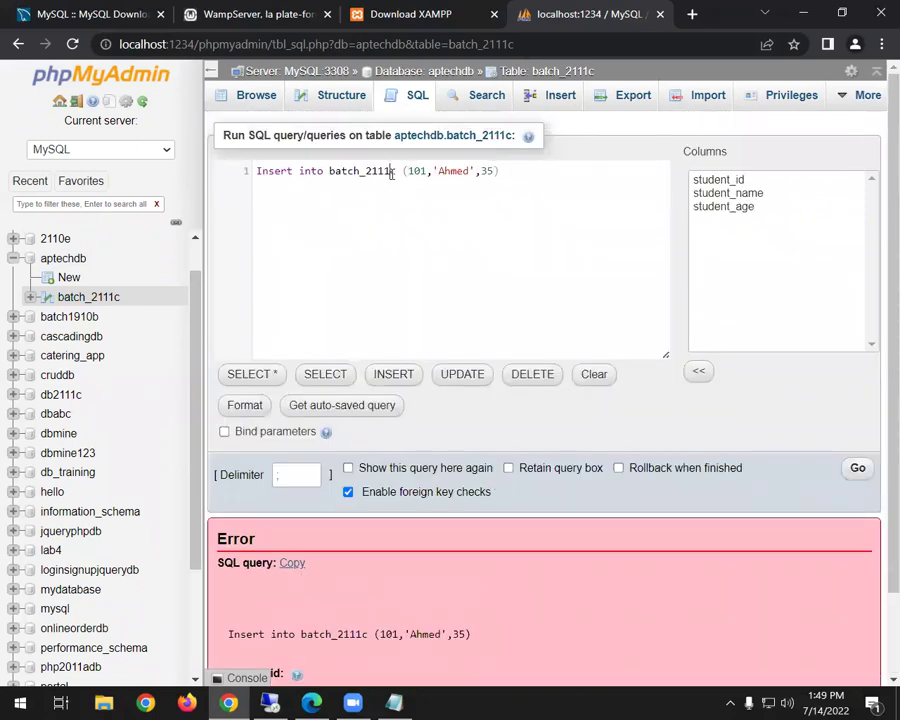
text(val)
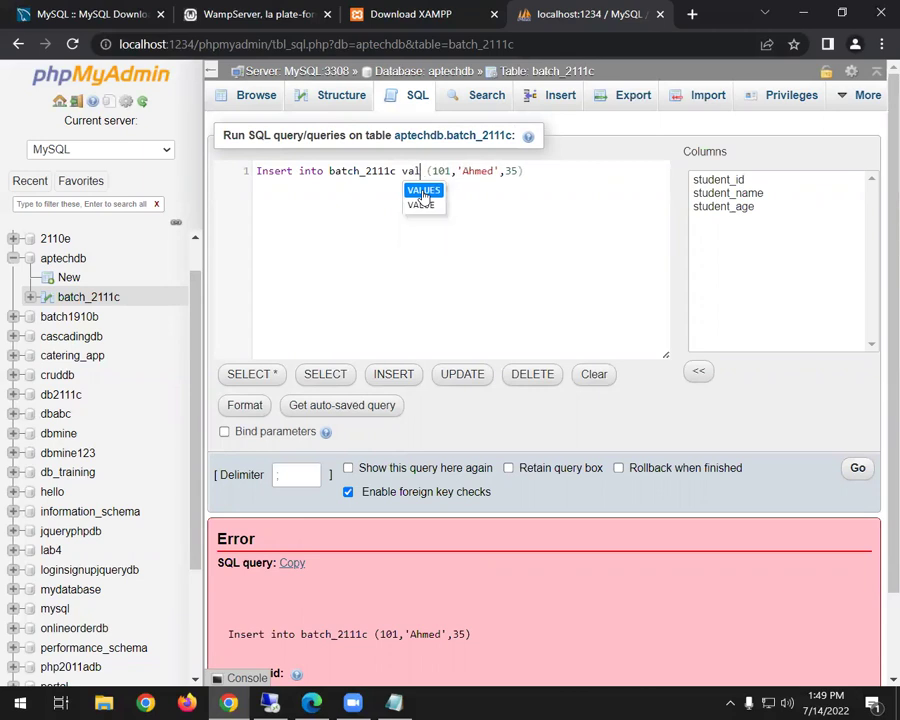
key(Return)
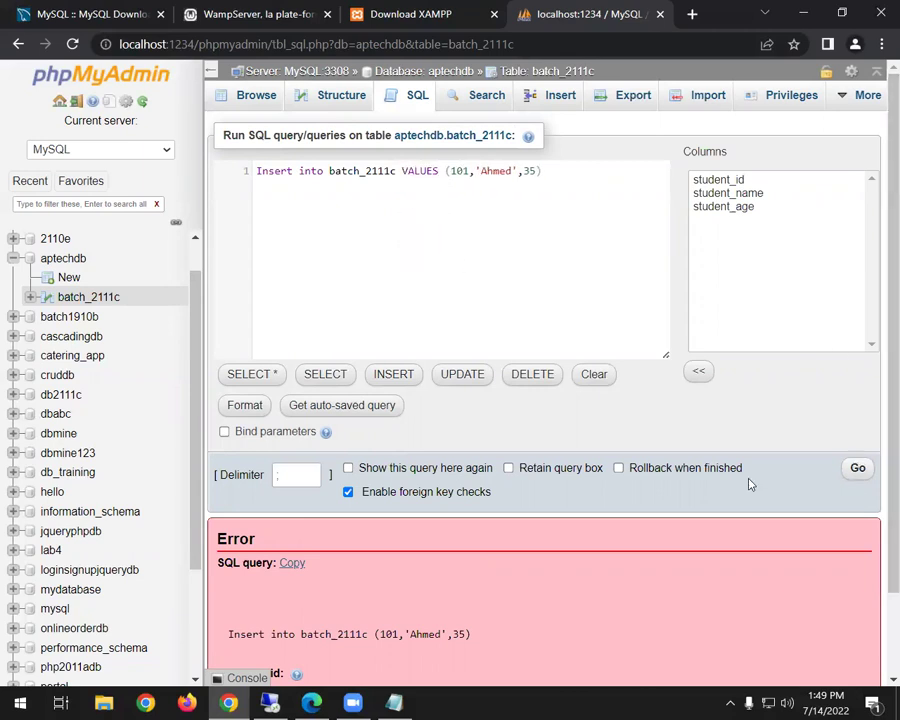
click(862, 469)
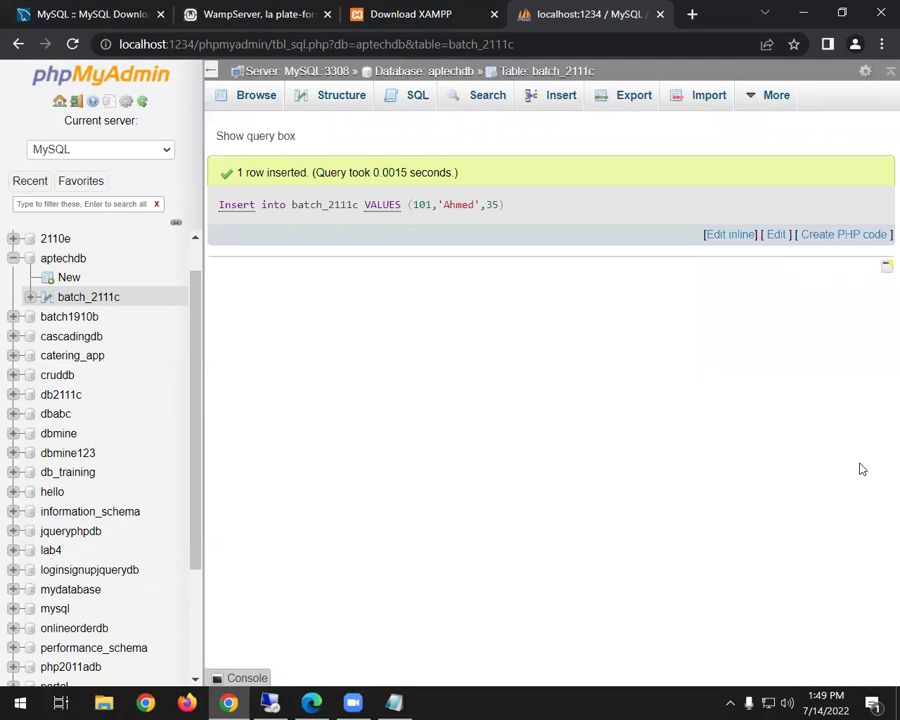
Replace the default query with SELECT * from batch_2111c and run it
click(416, 97)
key(ctrl+a)
key(BackSpace)
text(sele)
key(Return)
text(* from )
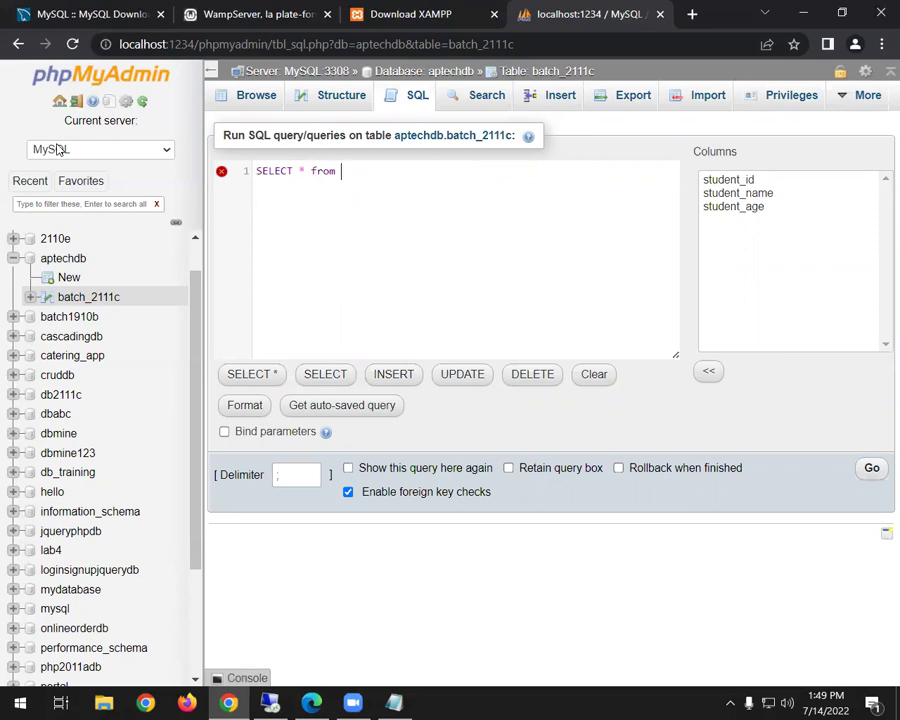
text(bat)
key(Return)
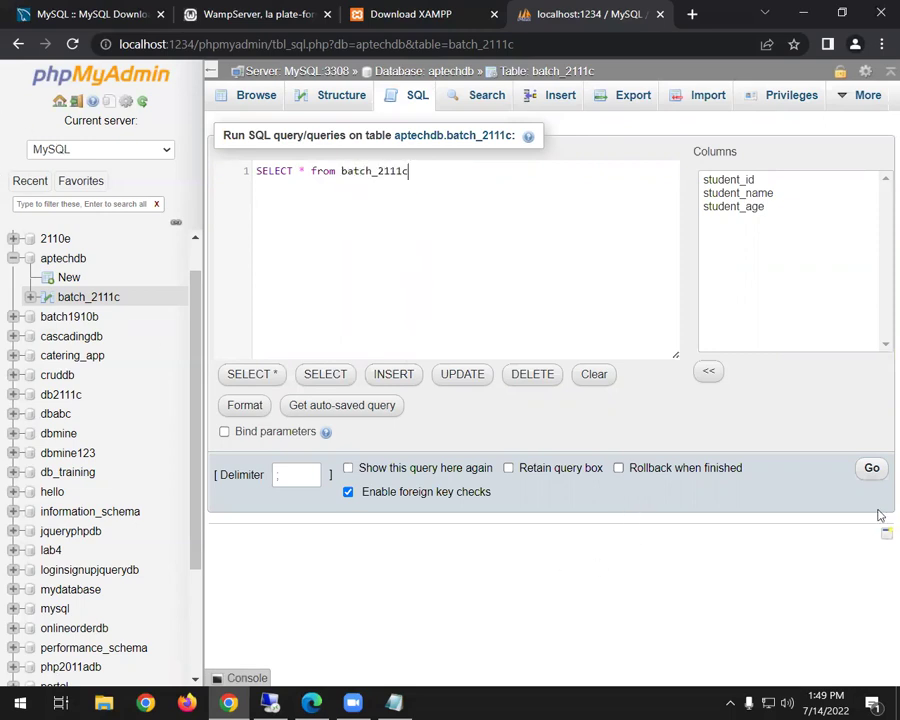
click(870, 468)
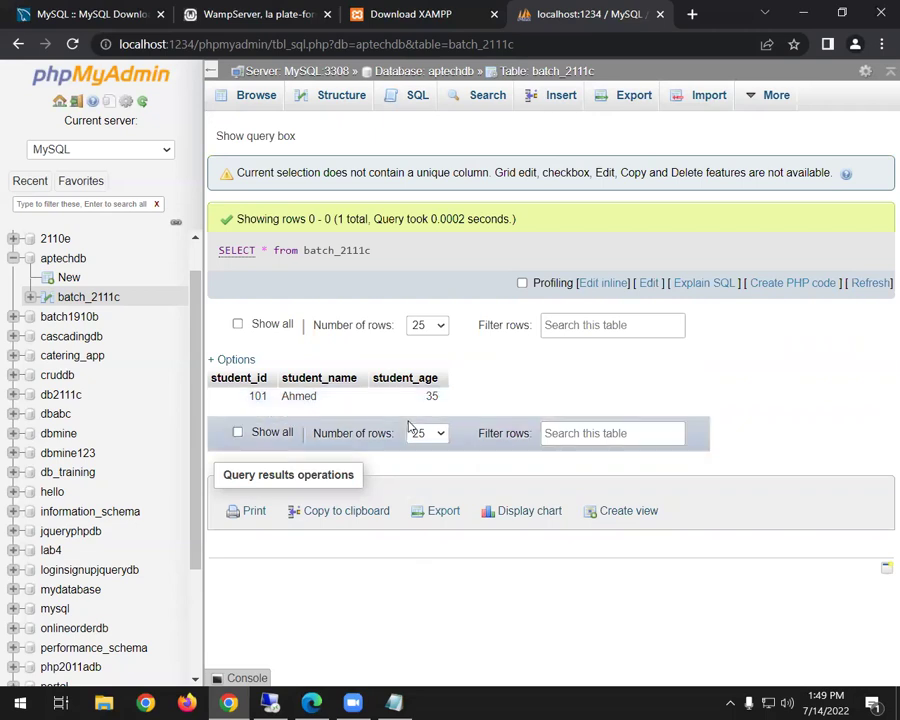
Add a '1. DDL (DATA DEFINITION LANGUAGE)' heading listing CREATE, ALTER and DROP
click(395, 703)
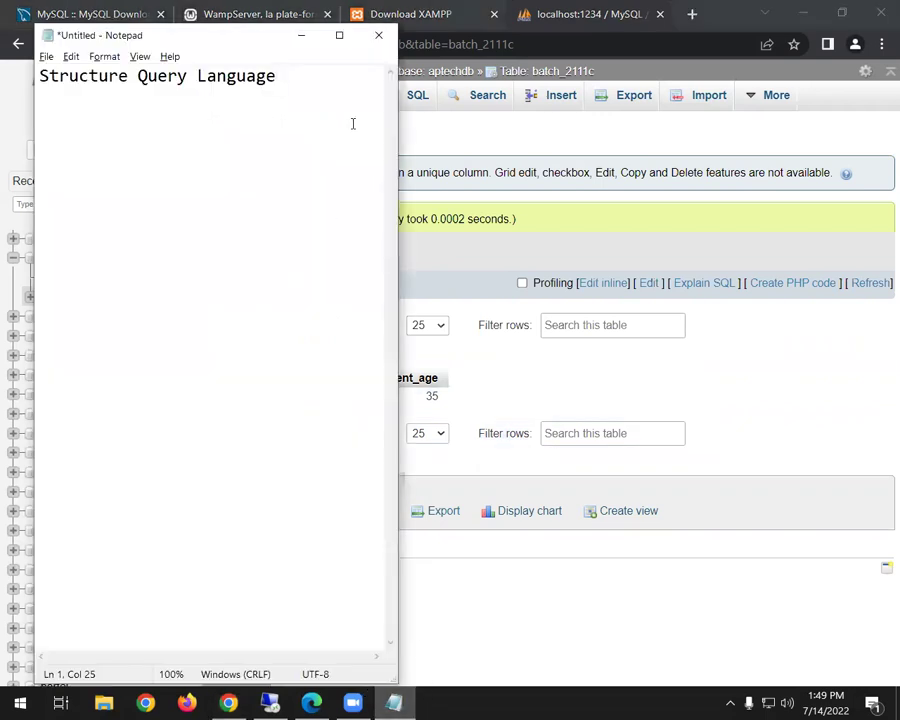
key(Return)
text(1. )
text(DDL (DATA DEFINITION LANGUAGE))
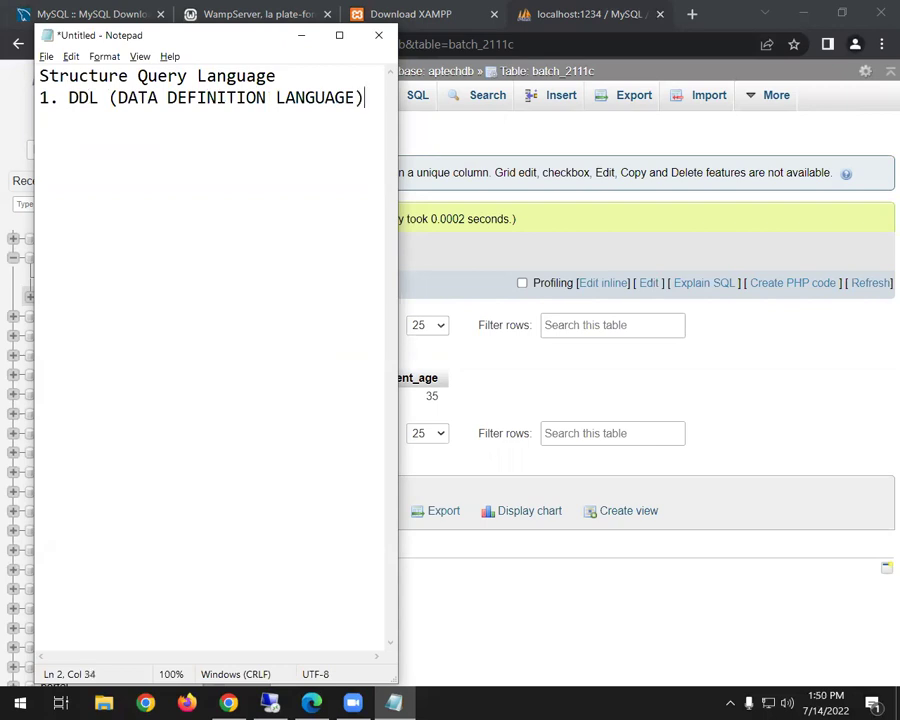
key(Return)
text(CREATE)
key(Return)
text(ALTER)
key(Return)
text(DE)
key(BackSpace)
text(ROP)
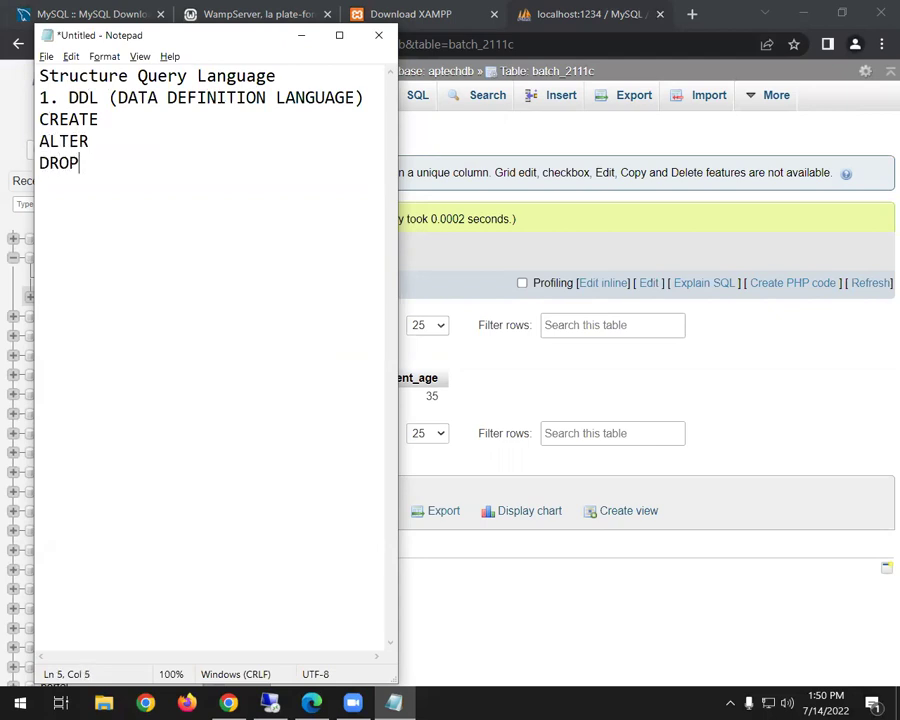
key(Return)
key(Return)
Add a '2. DML (DATA MANUPULATION LANGUAGE)' heading listing INSERT, UPDATE, SELECT, DELETE, and widen the window
text(2. DML )
text((DATA MANUPULATION LANGU)
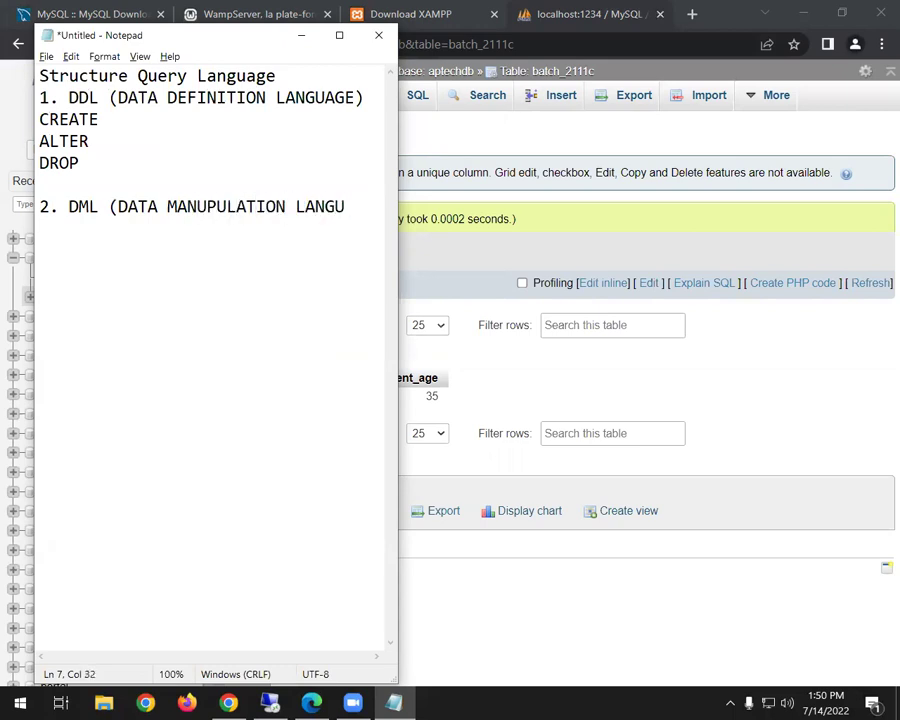
text(AG)
text(E))
key(Return)
text(1.)
key(BackSpace)
key(BackSpace)
key(BackSpace)
text(INSERT)
key(Return)
text(UPDAT)
key(BackSpace)
text(ATE)
key(Return)
text(SELE)
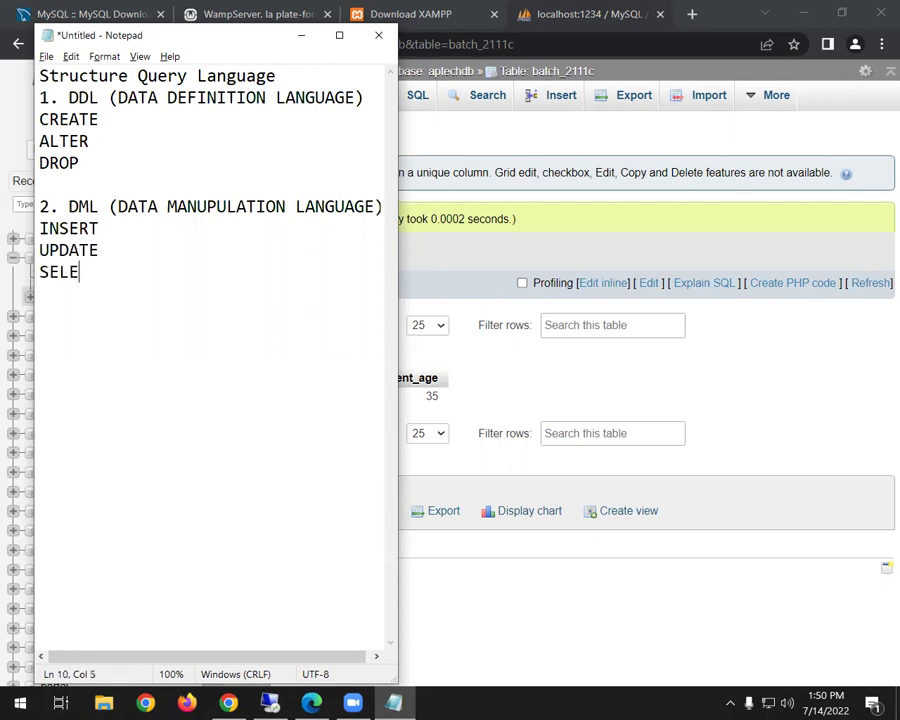
text(CT)
key(Return)
text(DELETE)
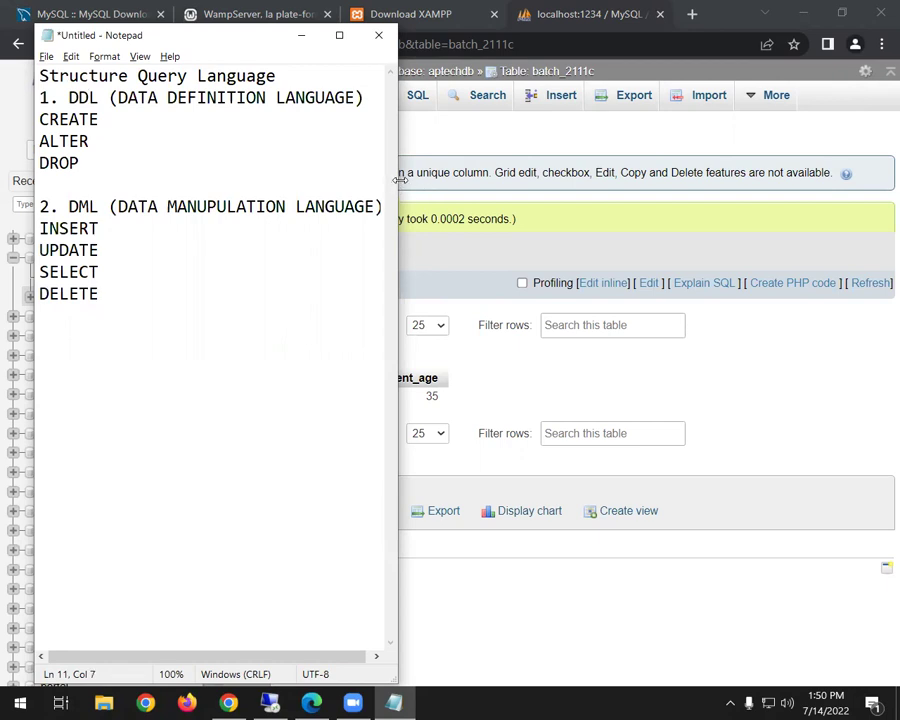
drag(397, 127, 473, 127)
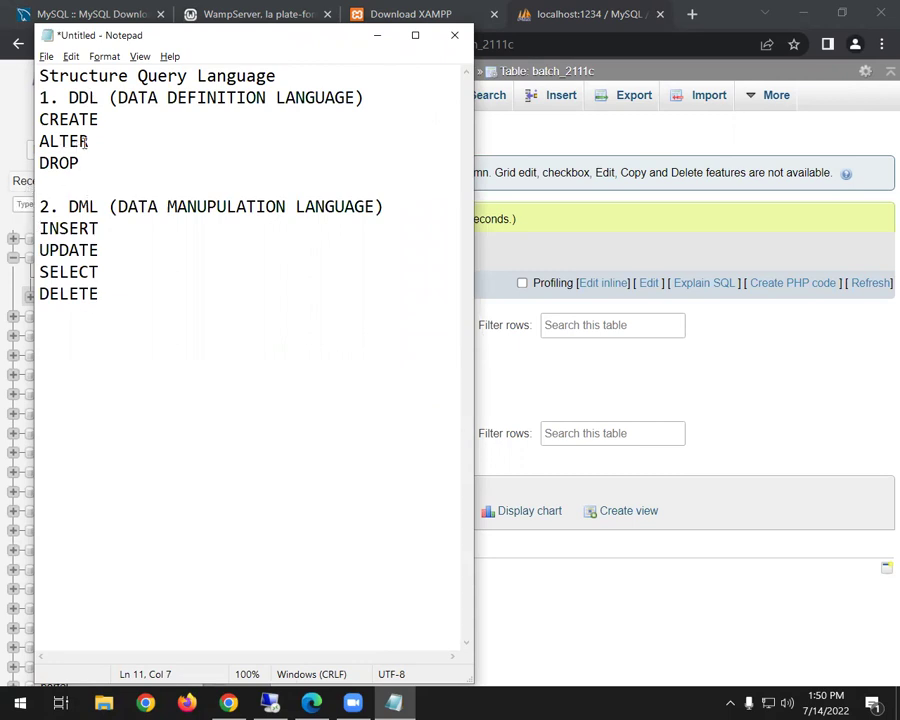
Under the DDL heading, add 'ON TABLE , STORED PROCEDURE , TRIGGER , VIEWS' and widen the window
click(108, 118)
click(378, 98)
key(Return)
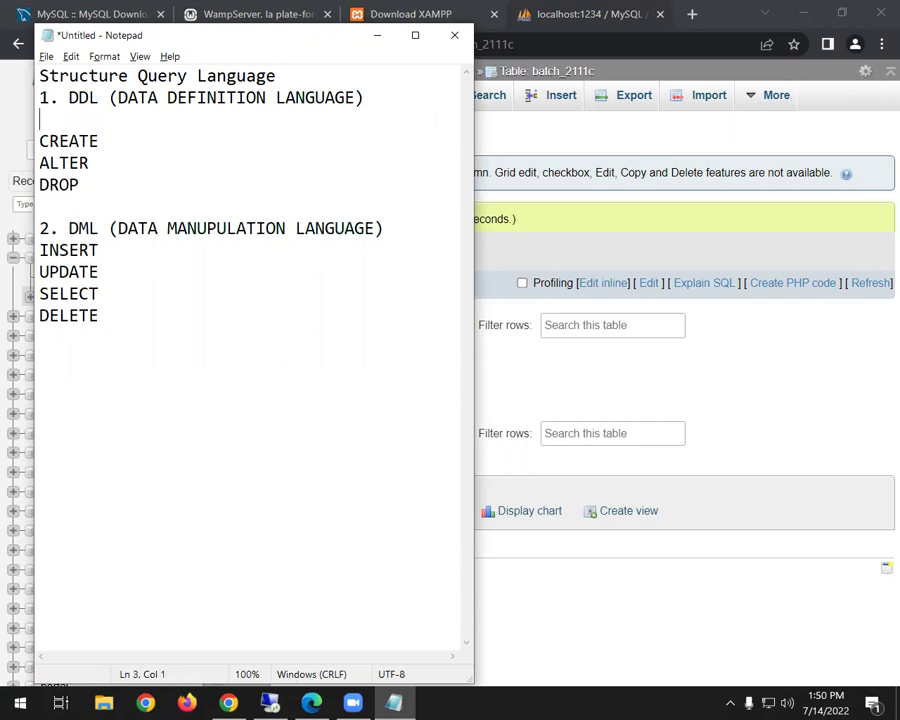
text(ON TABLE , STORED PROCU)
key(BackSpace)
text(EDURE , TRIGGER , VIEWS)
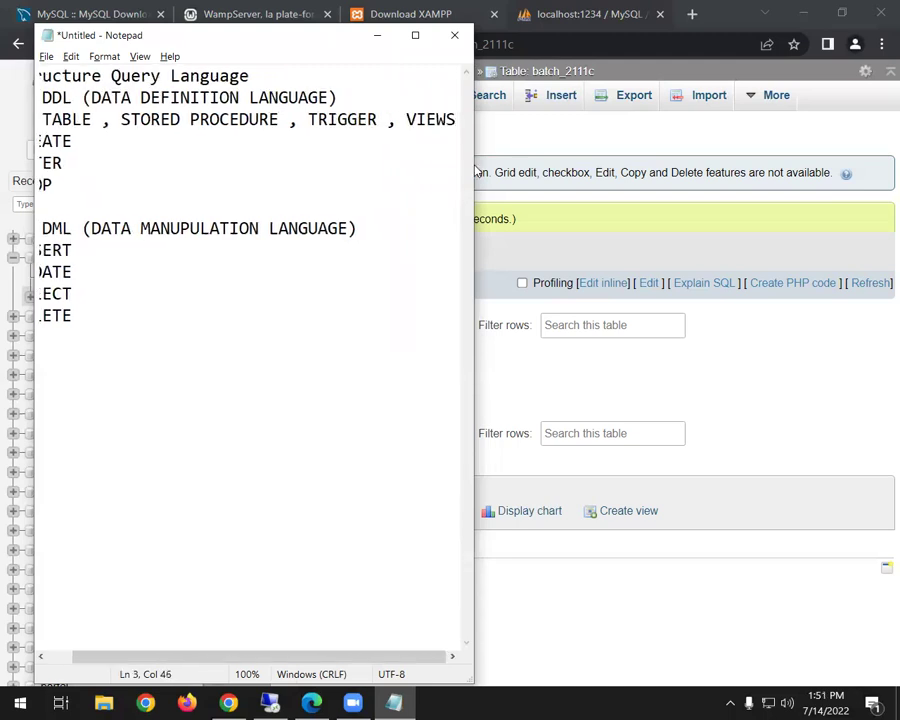
drag(474, 172, 553, 172)
Under the DML heading, add the line 'ON DATA'
click(402, 232)
key(Return)
text(ON DATA)
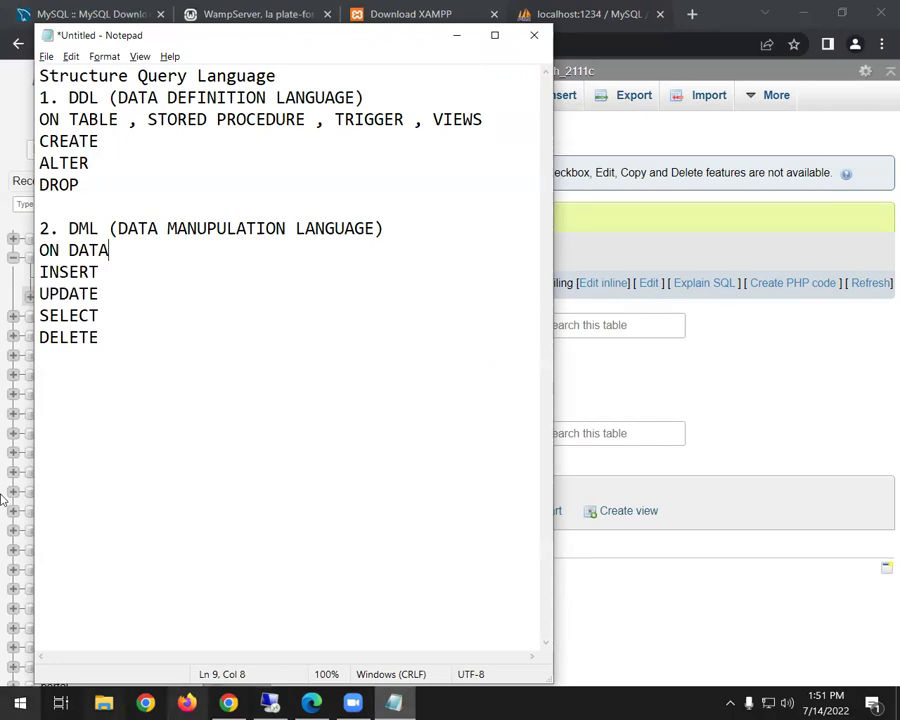
Minimize Notepad, review the executed-query history in the console, then bring up the Start menu
click(462, 40)
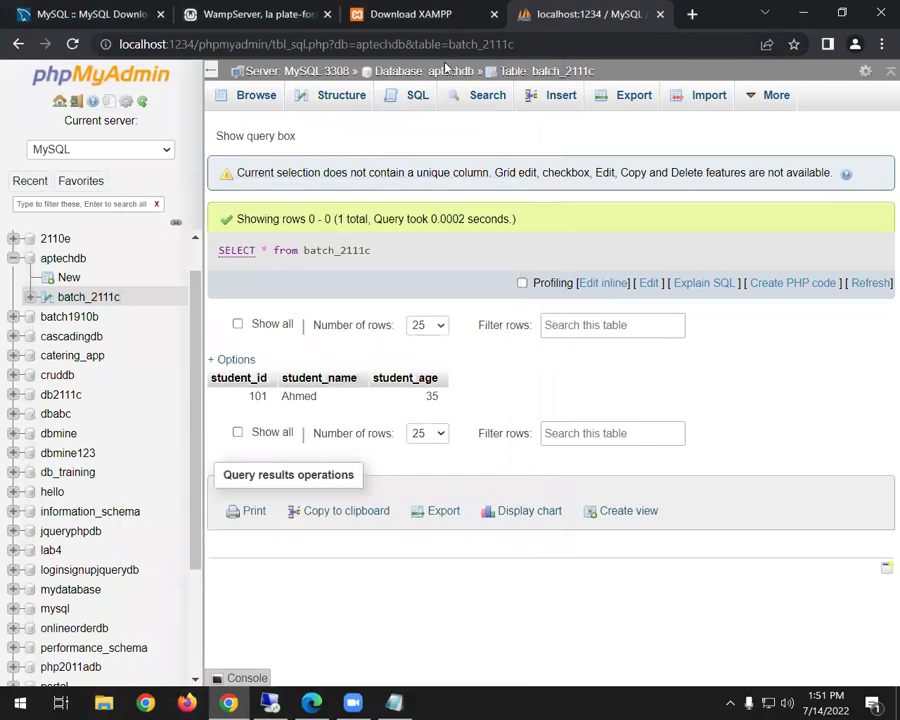
click(238, 678)
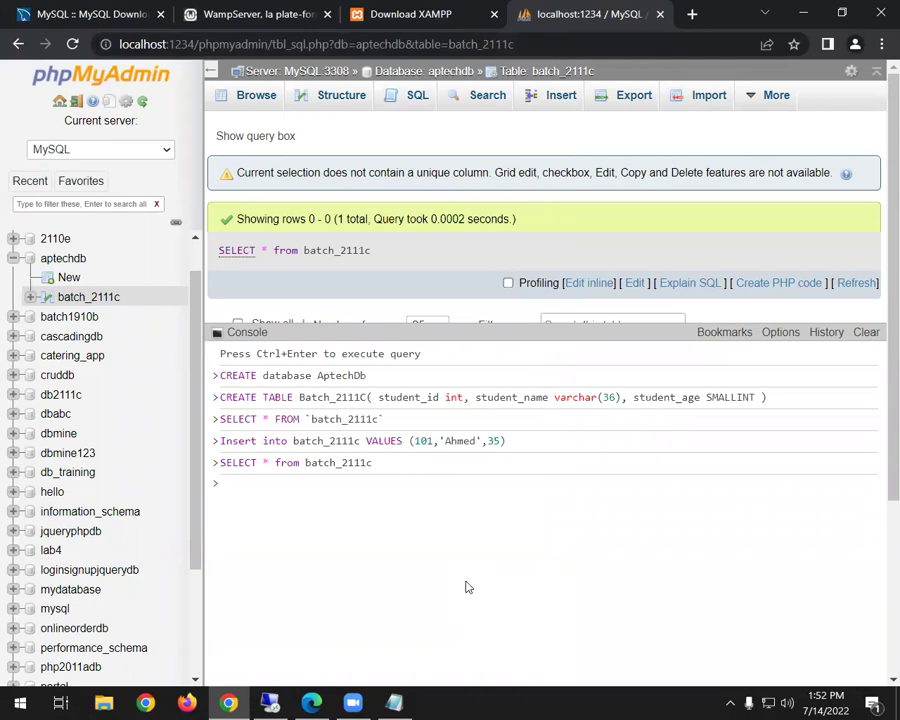
mouse_move(490, 331)
mouse_down()
mouse_move(500, 528)
mouse_move(495, 685)
mouse_up()
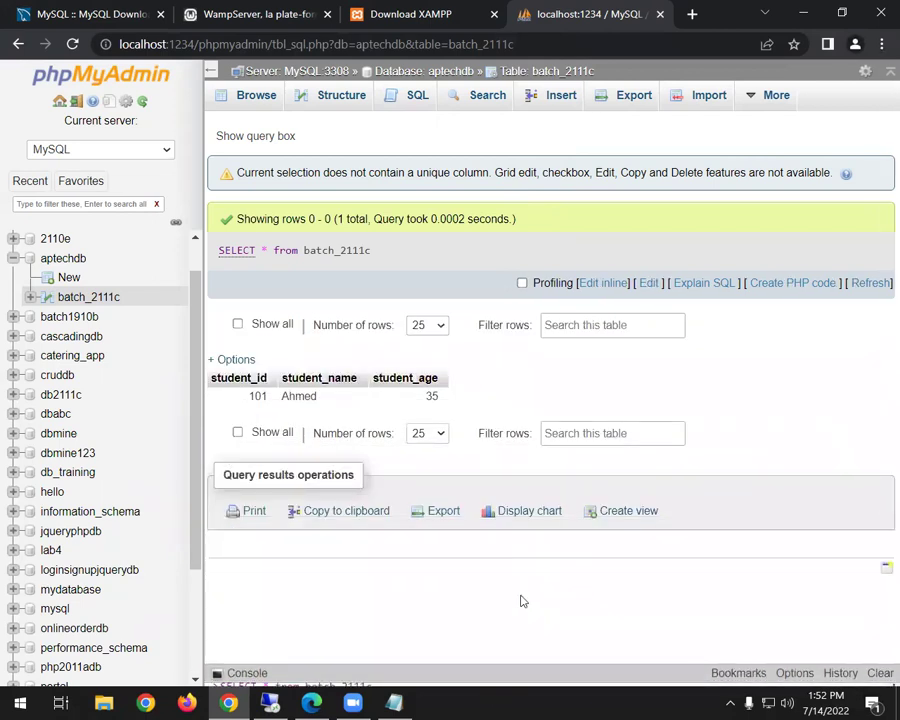
key(super)
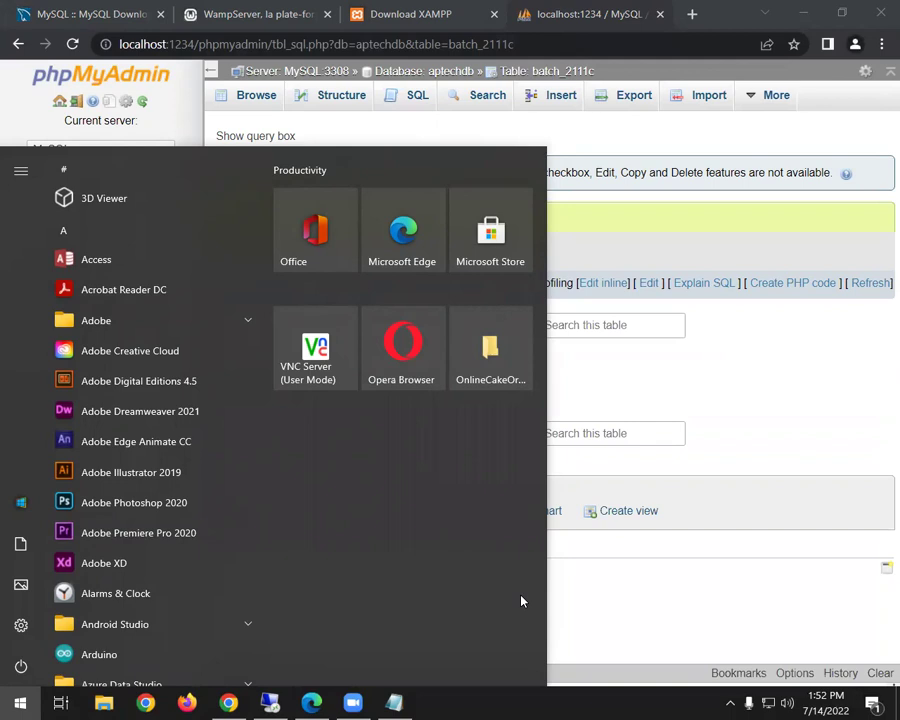
Open \\200.100.100.254 and sign in with a different domain account's user name and password
text(\200.100.100.254)
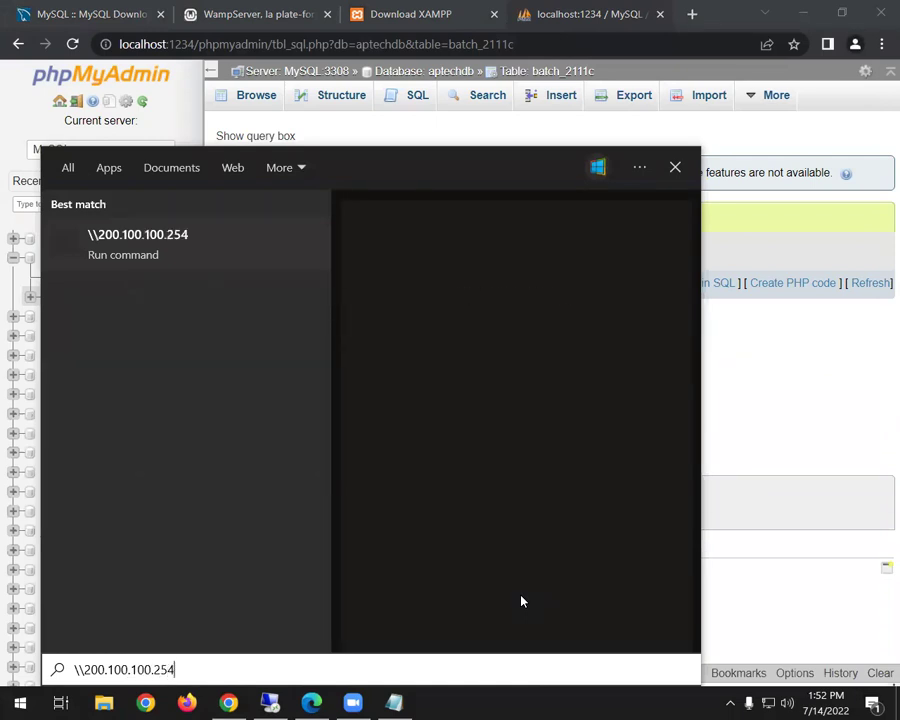
key(Return)
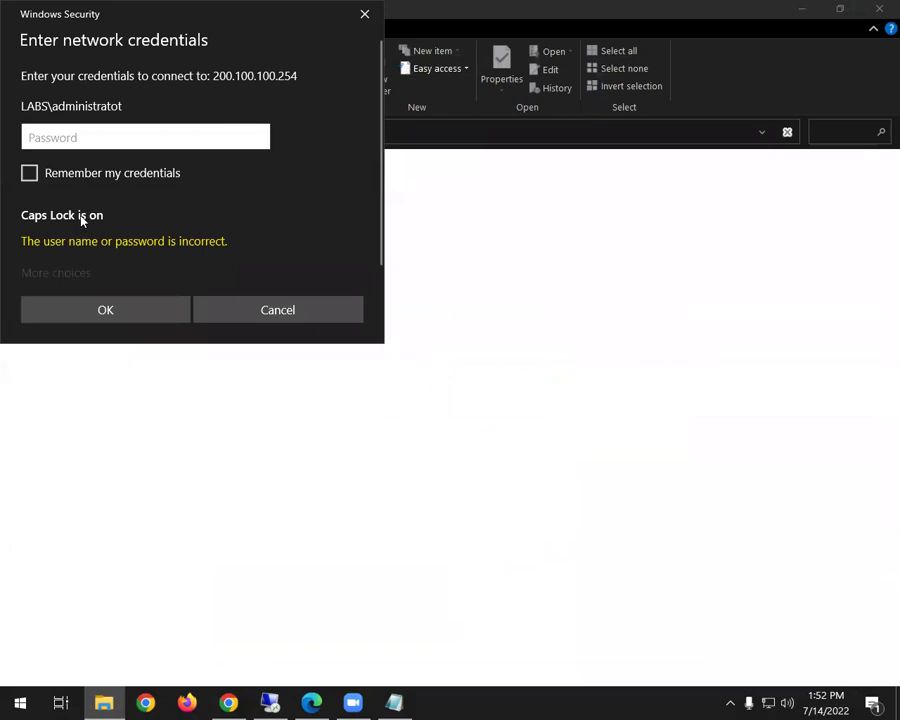
click(58, 274)
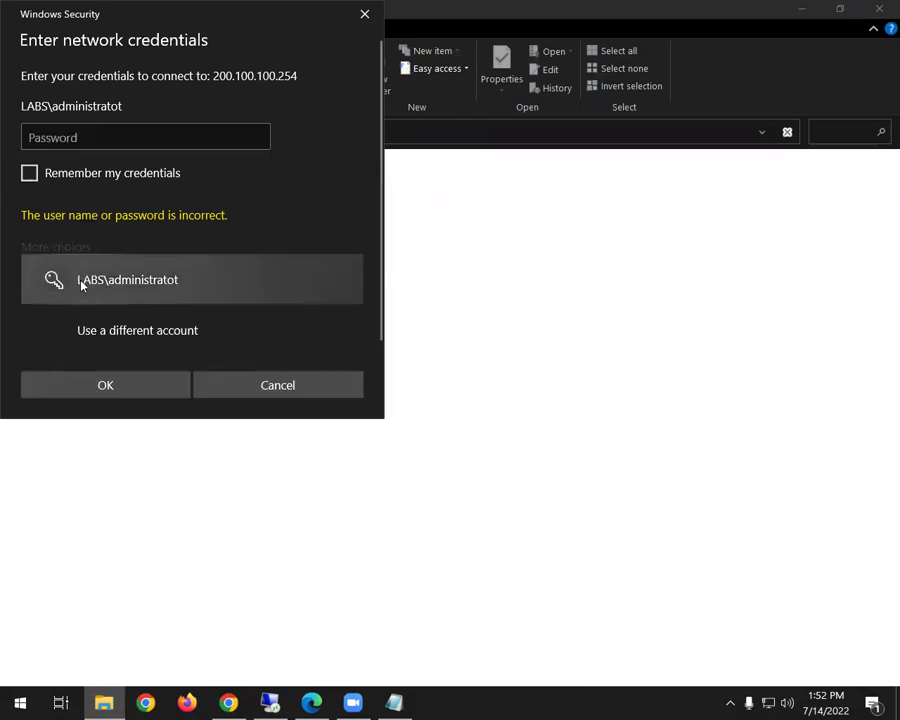
click(100, 327)
text(DCAPTECH\zaman)
key(Tab)
text(*******)
key(Return)
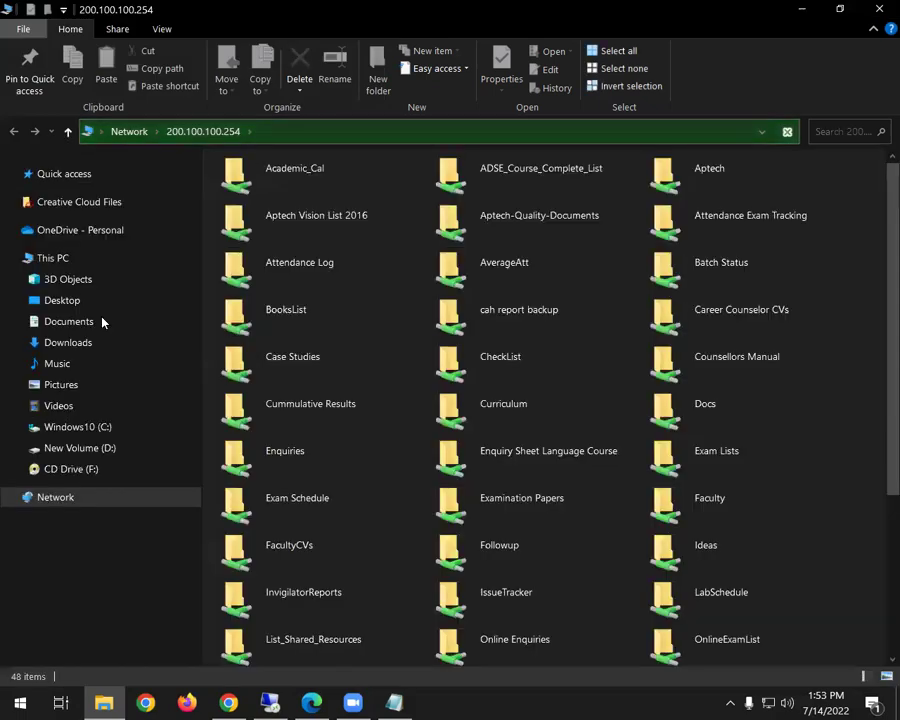
Browse Curriculum > Curriculum-7062 > 7062-Sem-2 > XPs and widen the Name column
double_click(521, 422)
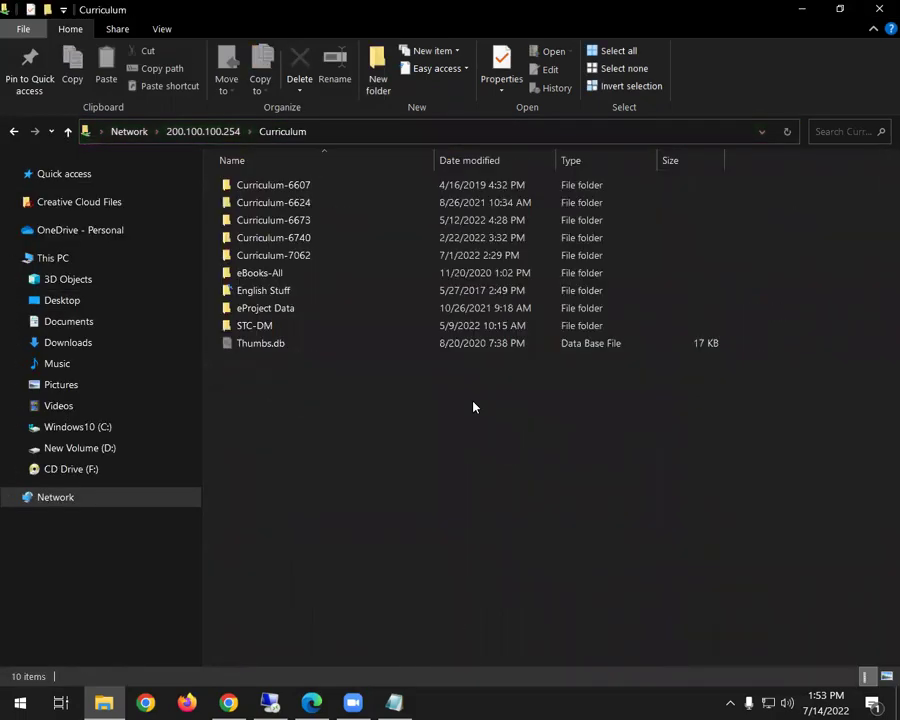
double_click(313, 257)
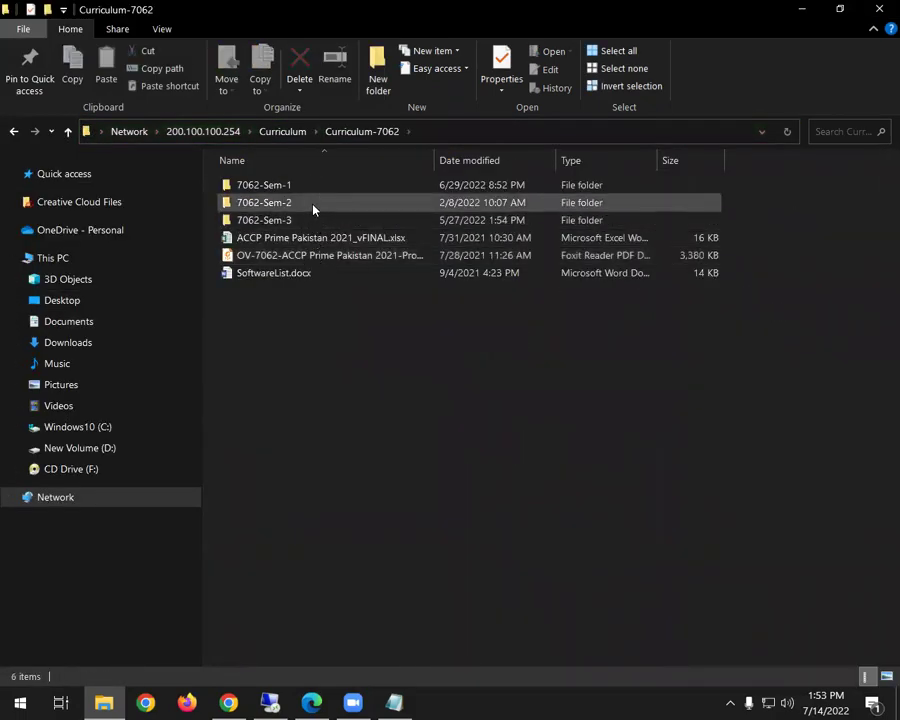
double_click(313, 203)
double_click(305, 221)
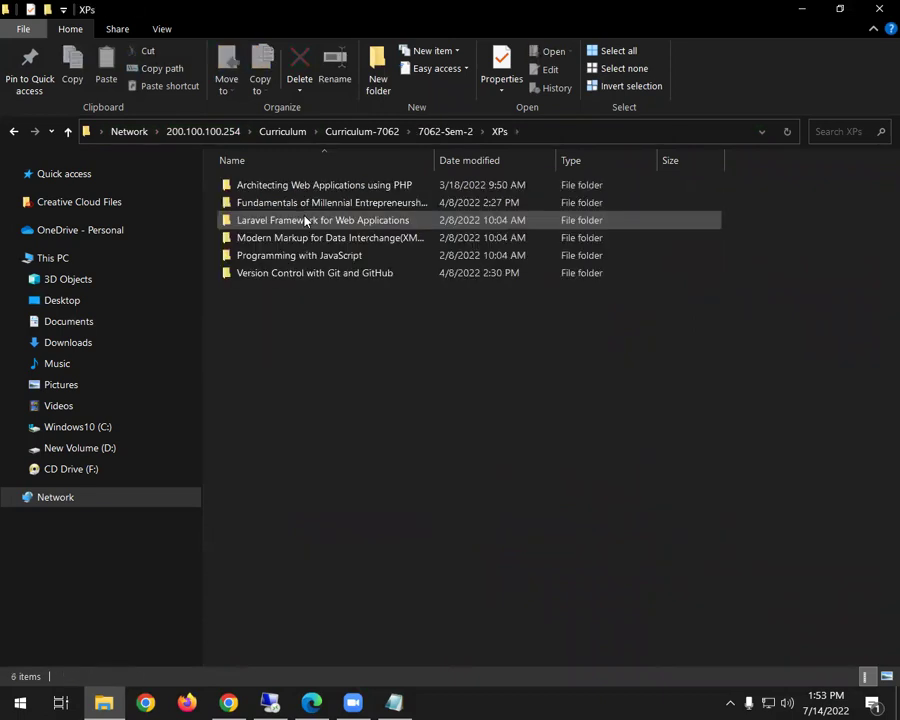
double_click(436, 157)
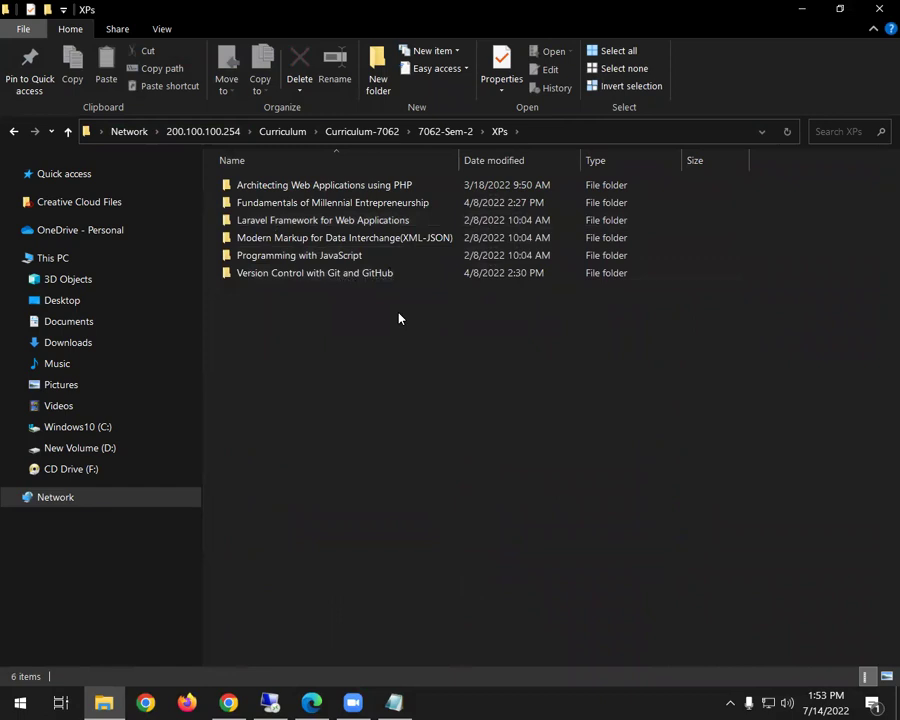
Go back and open Session 1.pdf from Curriculum-6740 > 6740-Sem-3 > XP > Storing and Manipulating Data with MySQL
click(13, 132)
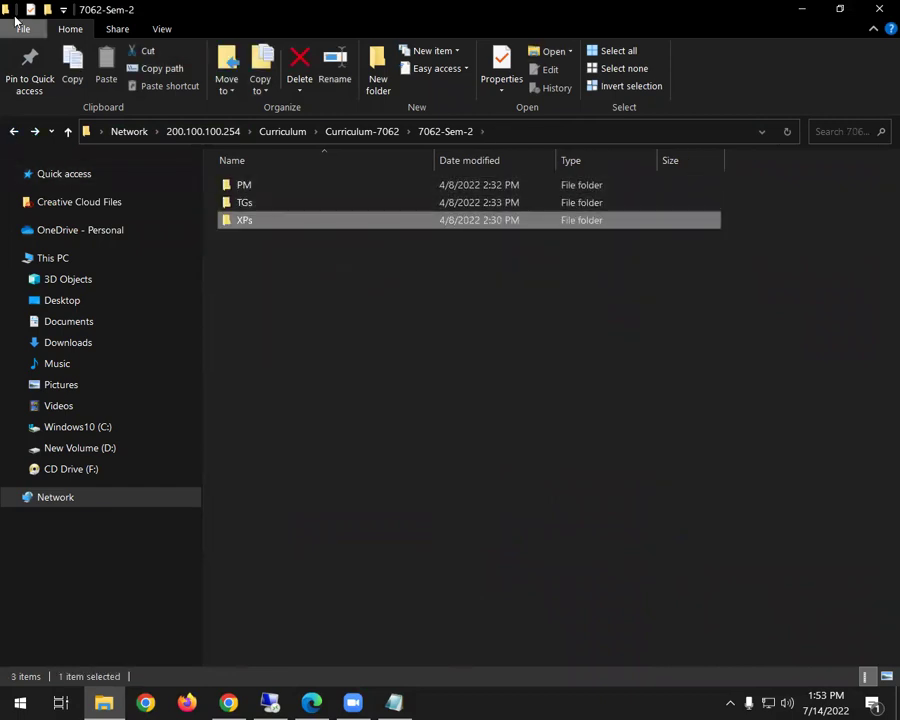
click(13, 130)
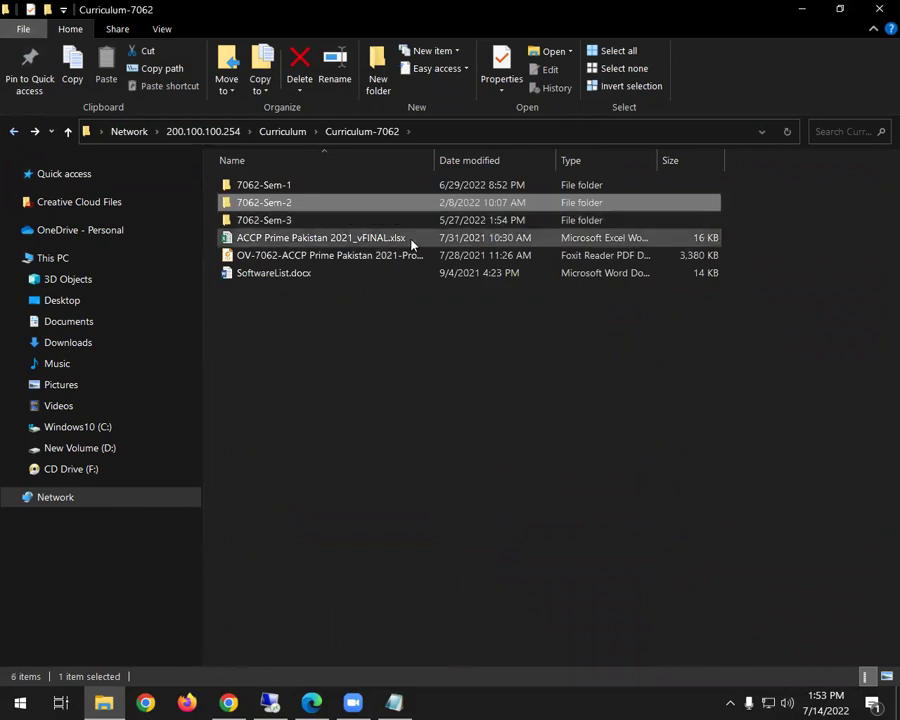
click(10, 132)
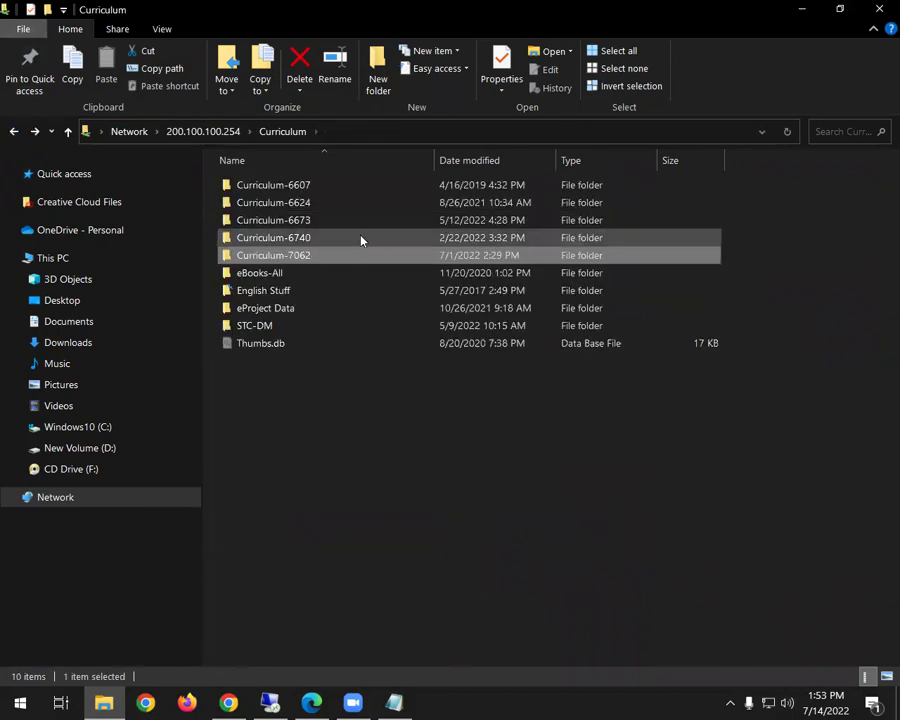
double_click(362, 238)
double_click(371, 203)
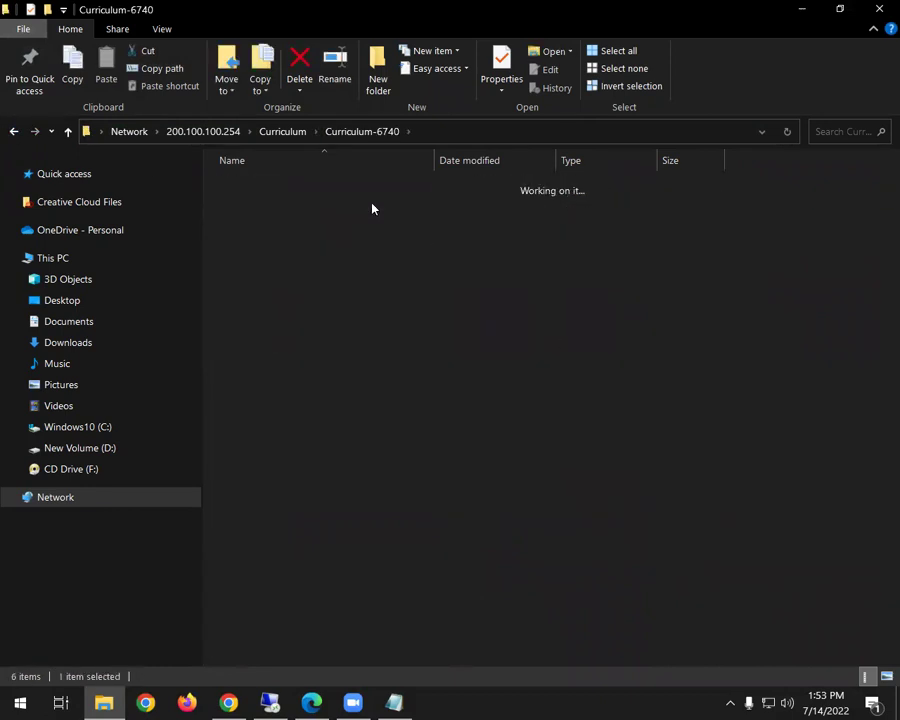
double_click(358, 220)
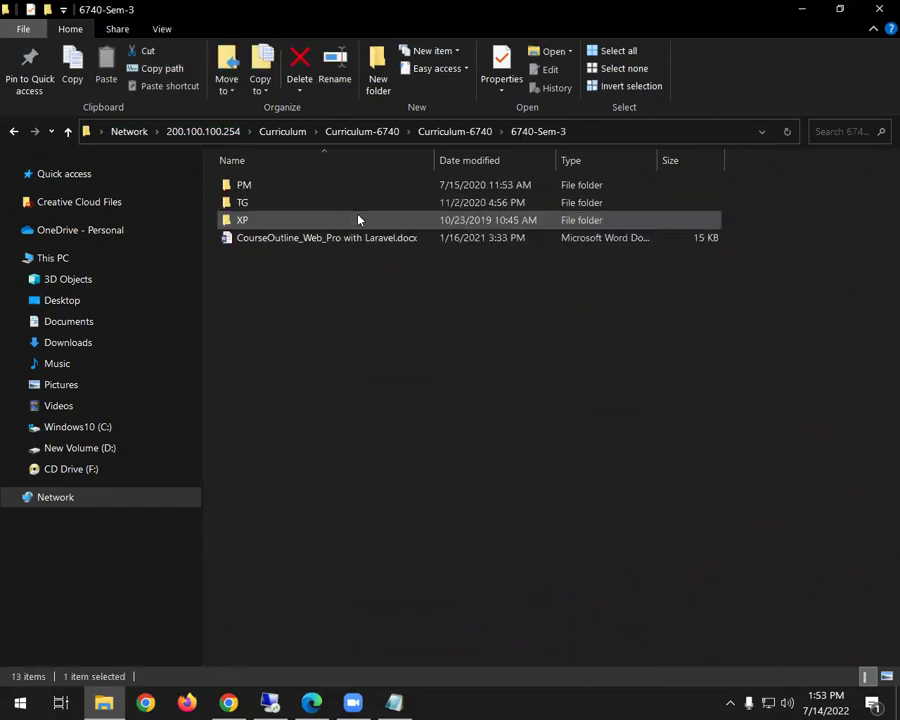
double_click(358, 220)
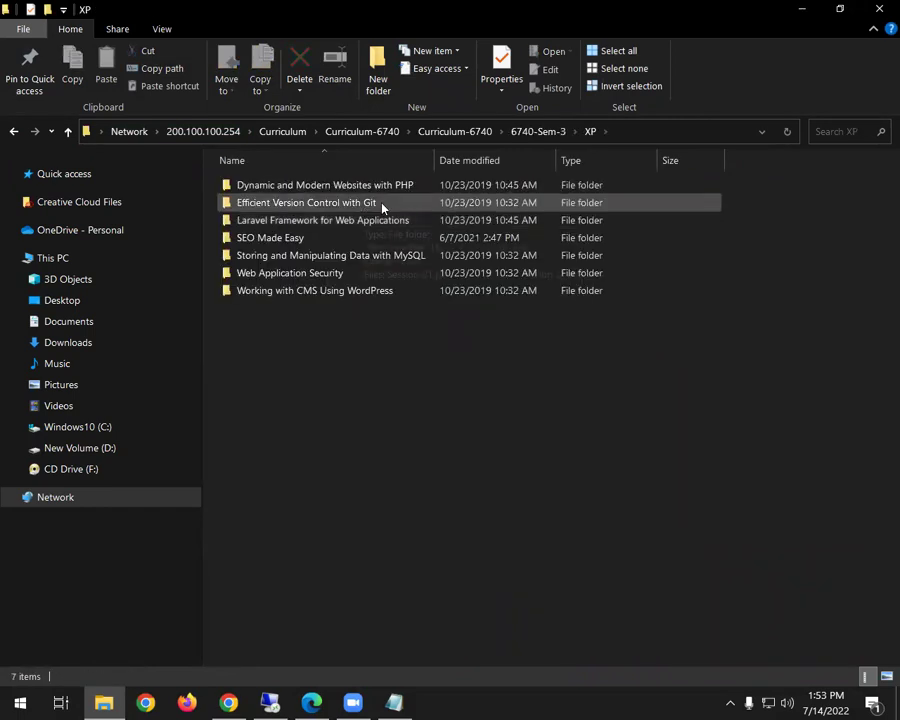
click(390, 258)
double_click(390, 258)
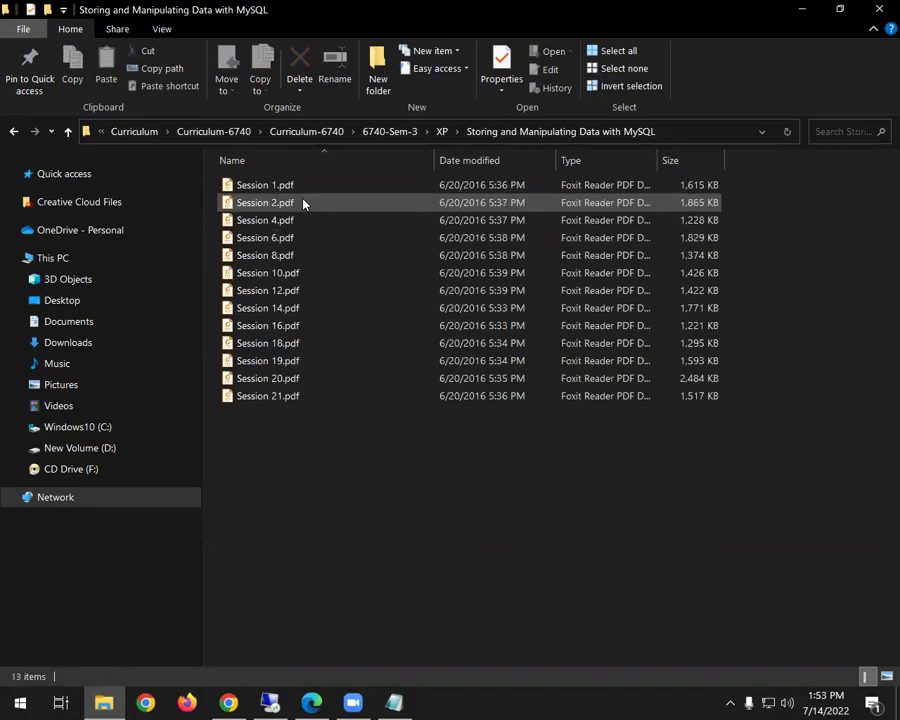
key(Return)
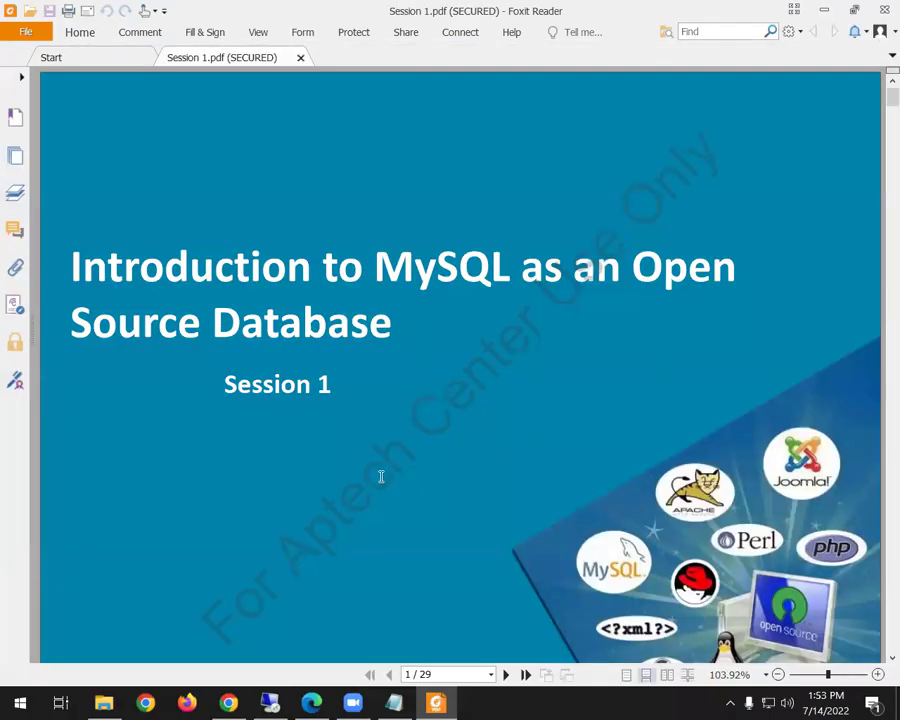
Scroll past the Objectives slide to page 3 of 29, 'Overview of MySQL'
scroll(378, 478, down, 3)
scroll(378, 478, up, 3)
scroll(378, 478, down, 3)
scroll(378, 478, down, 2)
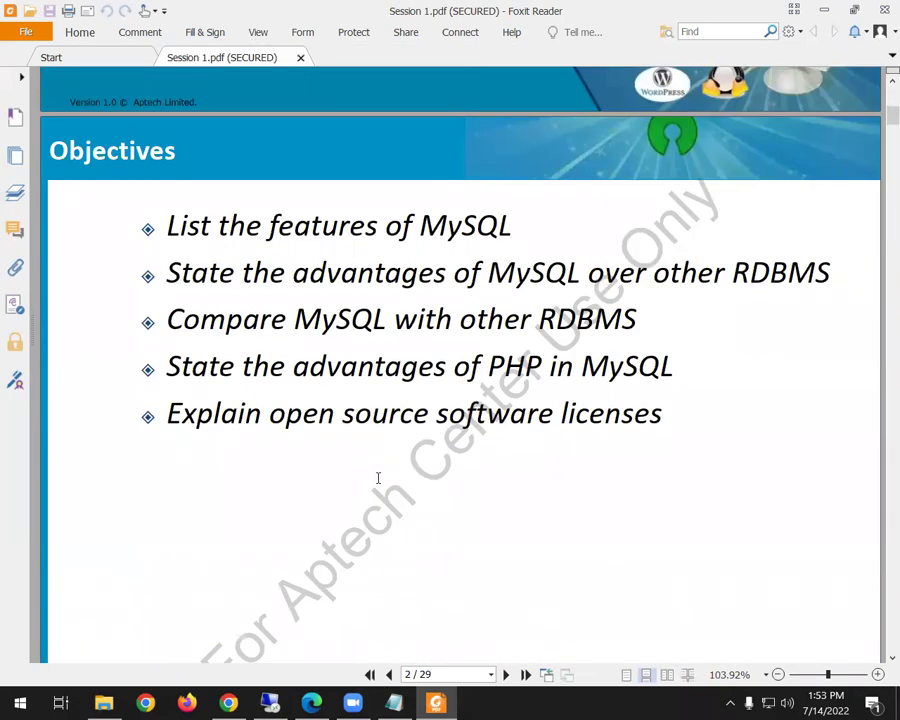
scroll(378, 478, down, 4)
scroll(378, 478, down, 1)
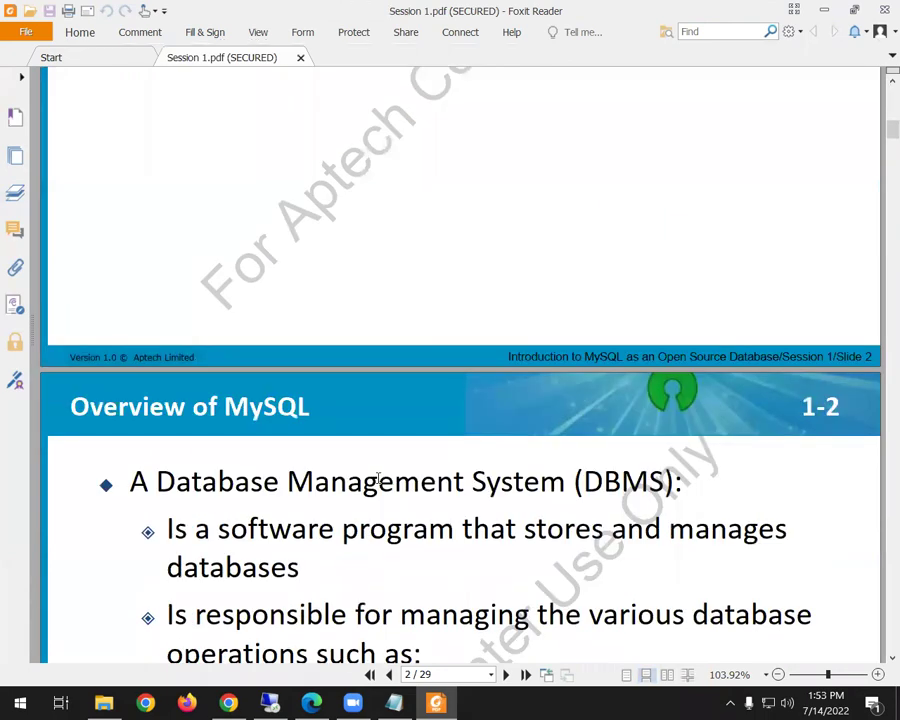
scroll(378, 478, down, 4)
scroll(378, 481, down, 1)
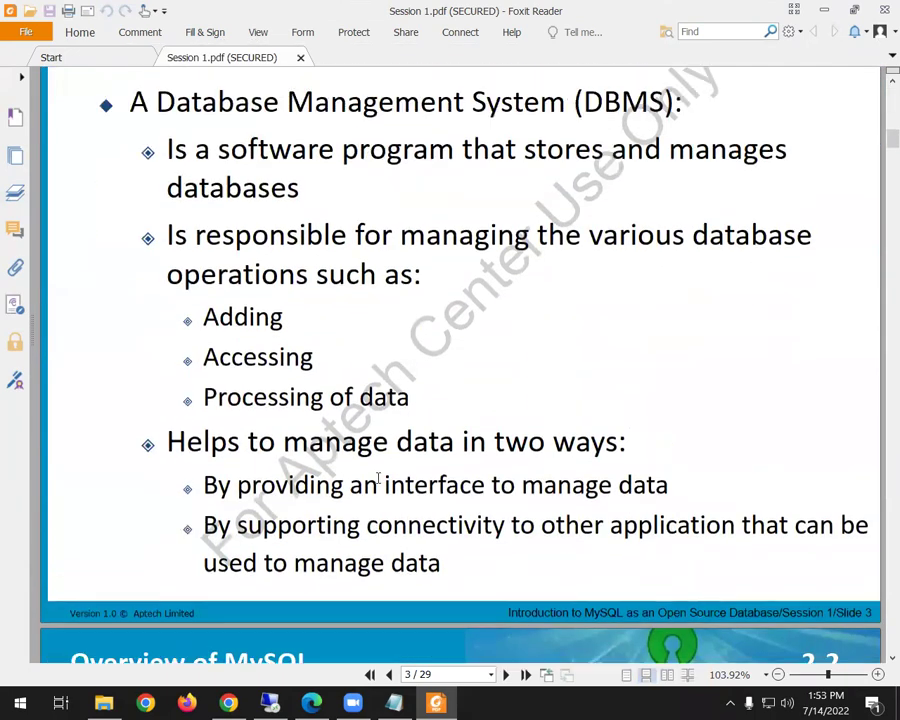
scroll(378, 478, up, 1)
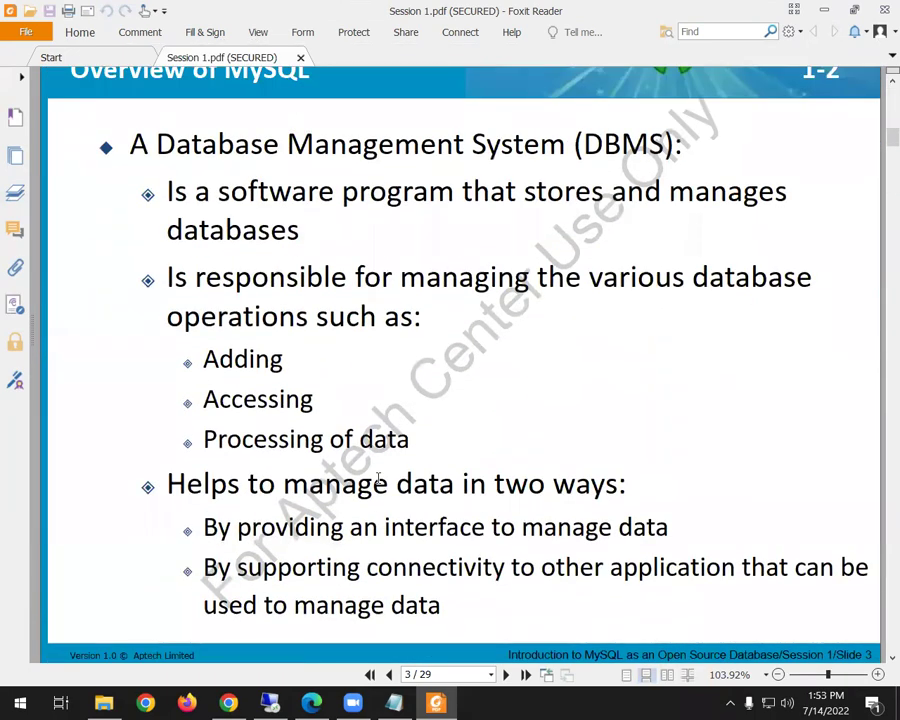
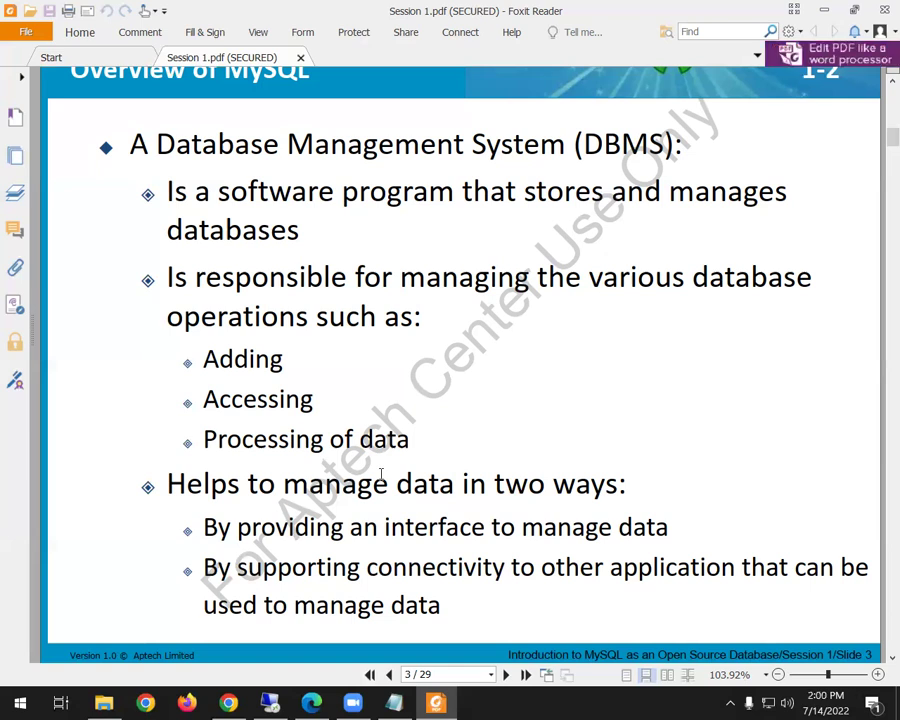
In Chrome, search 'homeshop' in a new tab and open the Home Shopping store
click(229, 703)
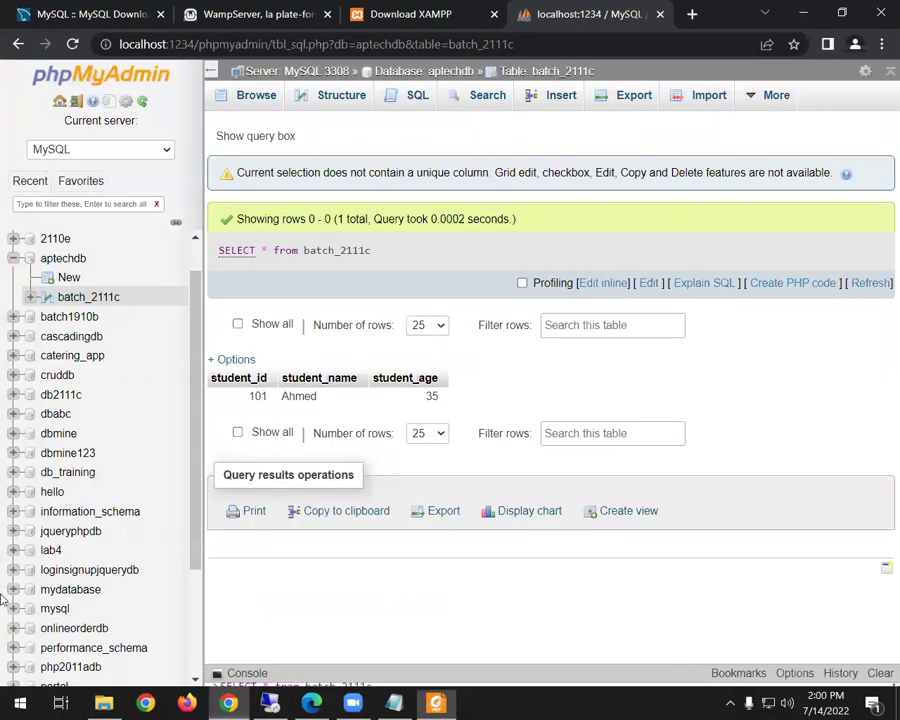
click(270, 14)
click(610, 14)
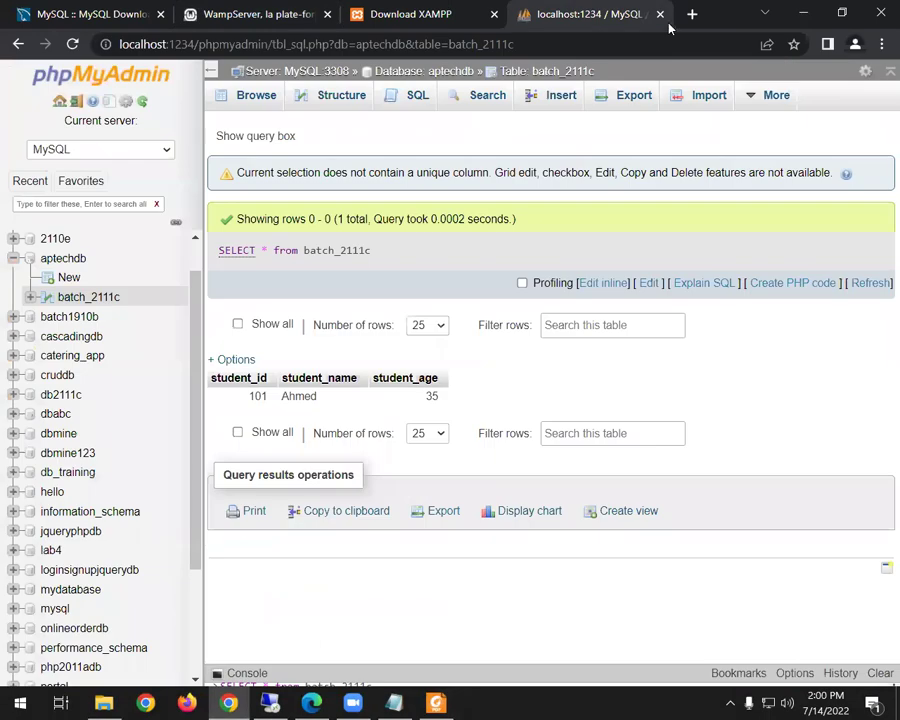
click(694, 14)
text(h)
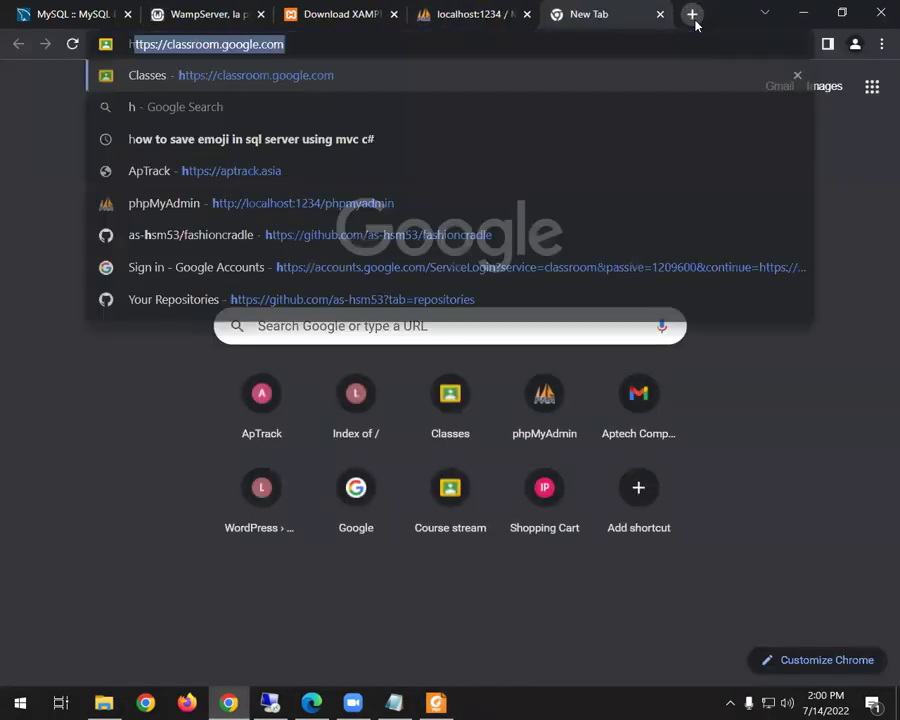
text(omeshop)
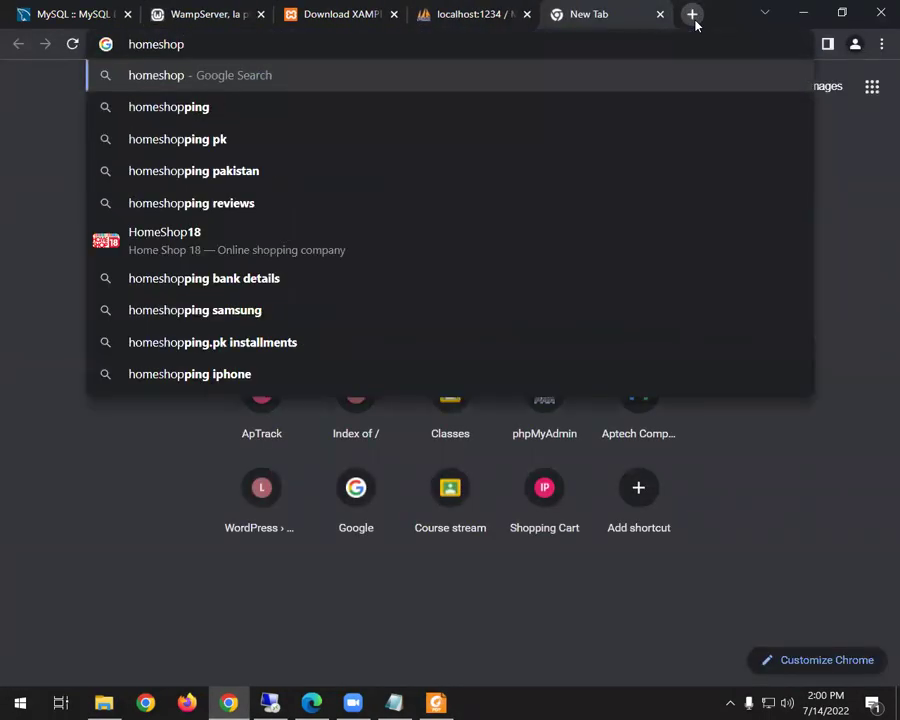
key(Down)
key(Return)
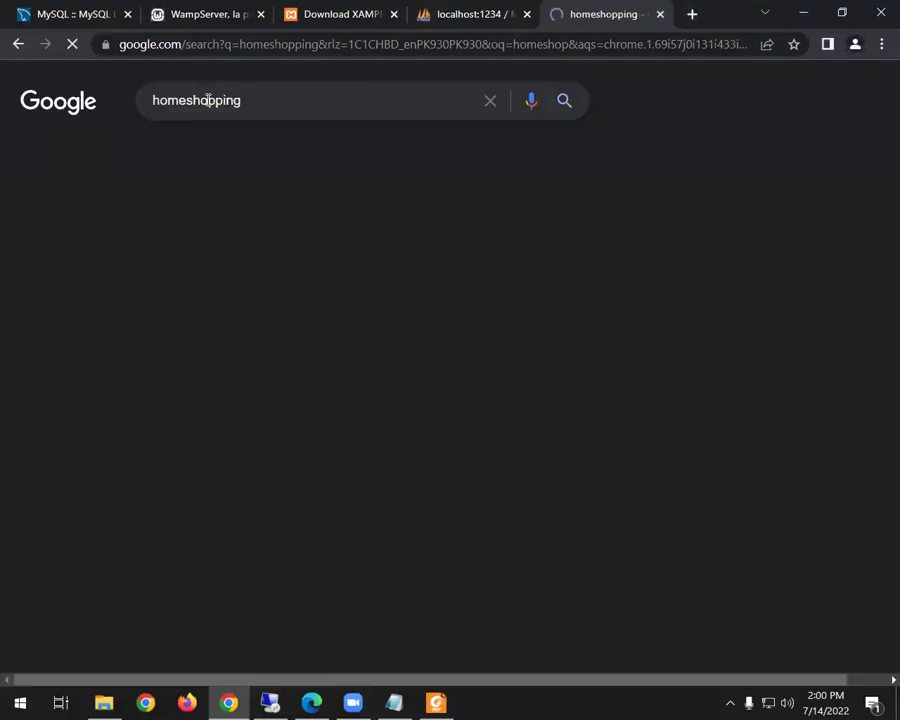
click(170, 245)
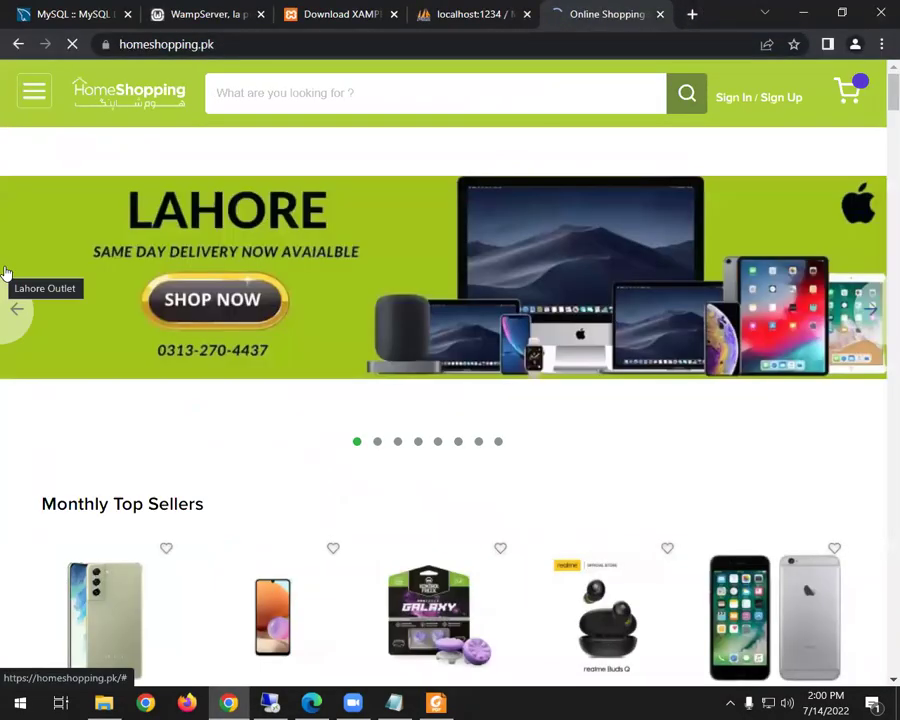
Browse HomeShopping.pk's top sellers, smartphones and gaming products
scroll(5, 270, down, 3)
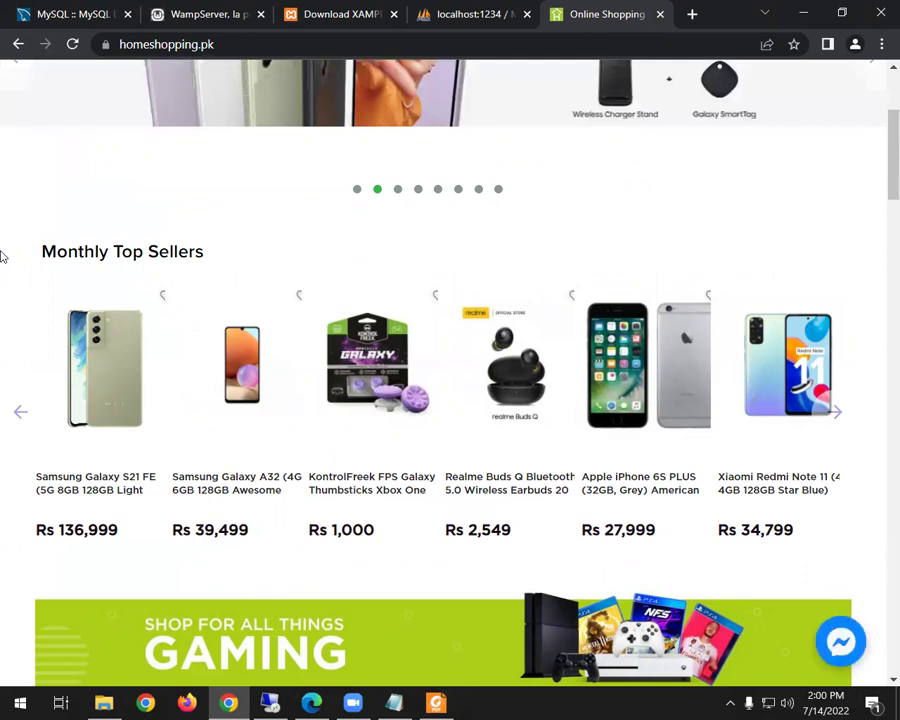
scroll(2, 257, down, 1)
scroll(2, 250, down, 2)
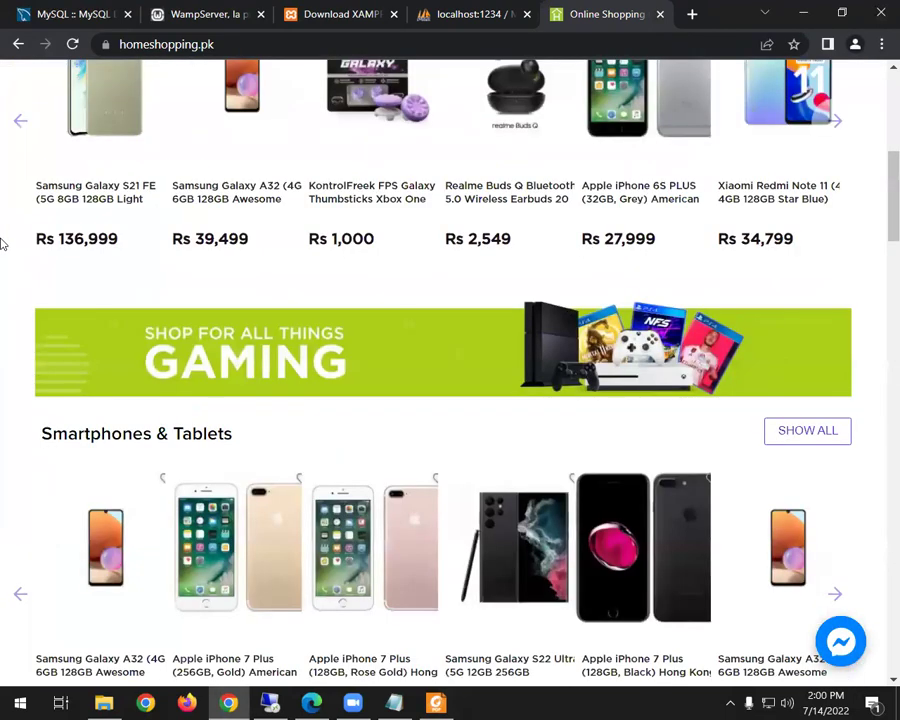
scroll(2, 243, down, 4)
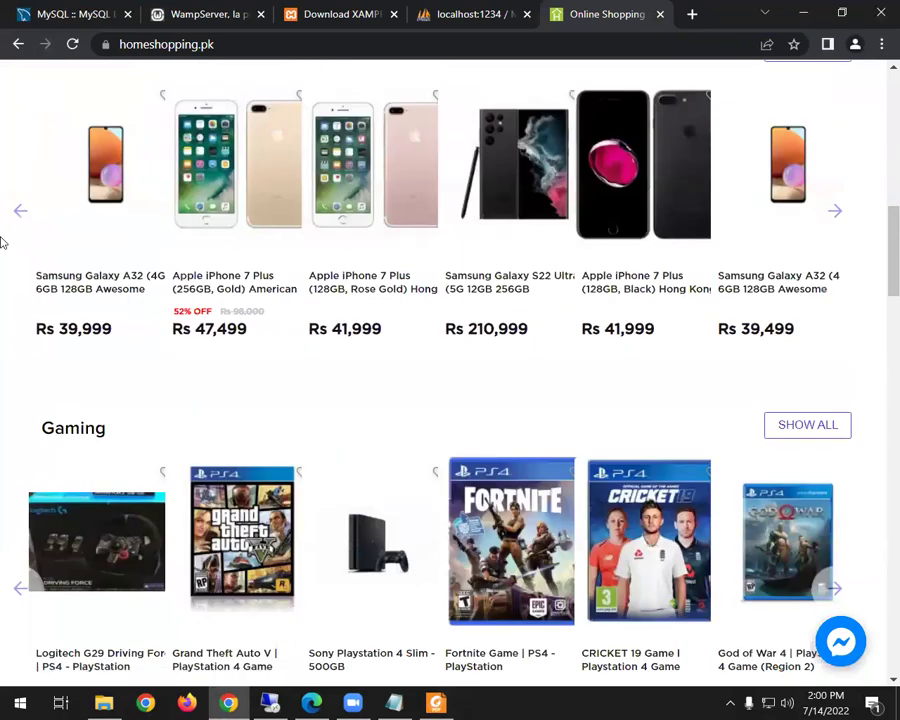
scroll(2, 241, up, 1)
scroll(2, 241, up, 4)
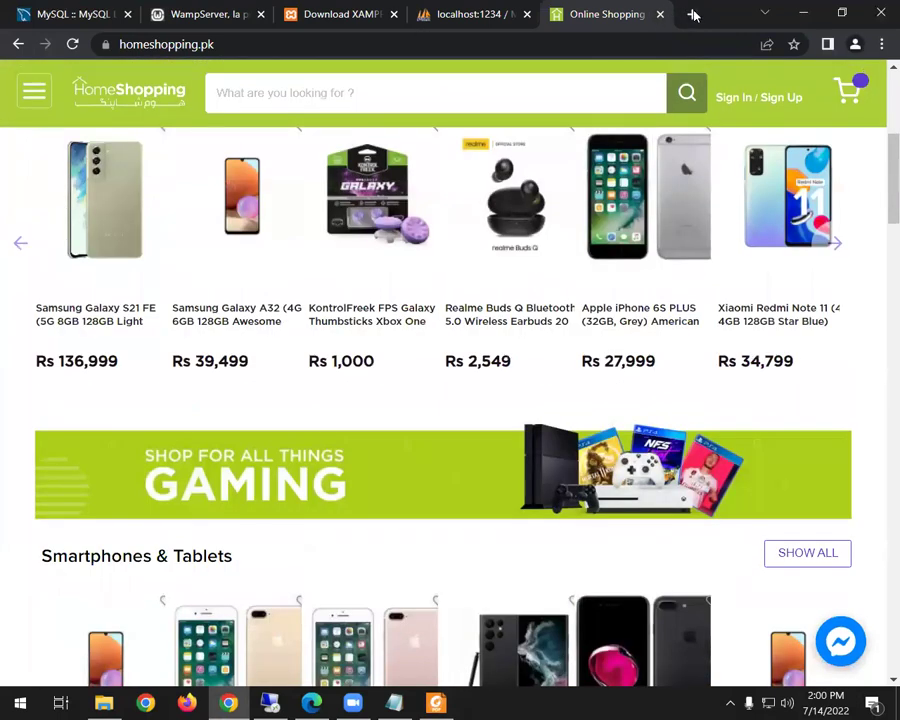
click(692, 14)
Search for 'daraz' and open the Daraz.pk site from the results
text(daraz)
key(Return)
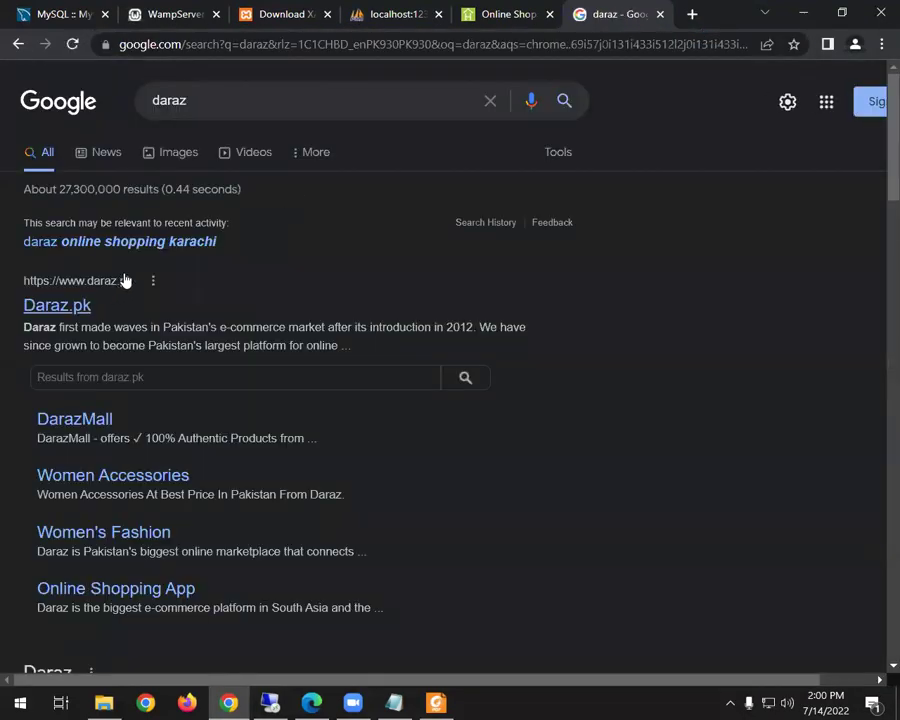
click(52, 310)
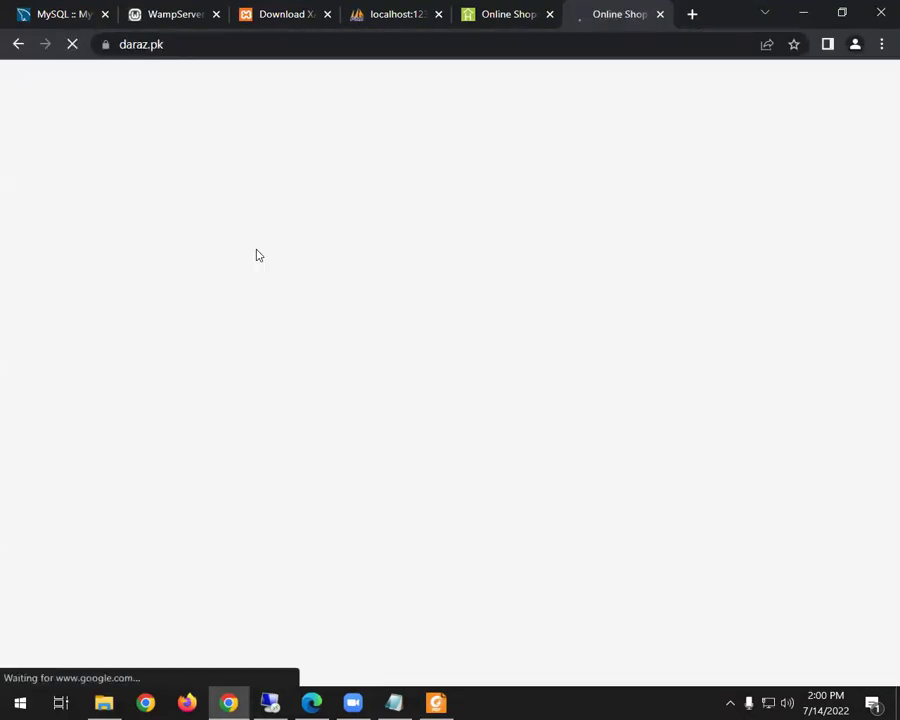
mouse_move(101, 257)
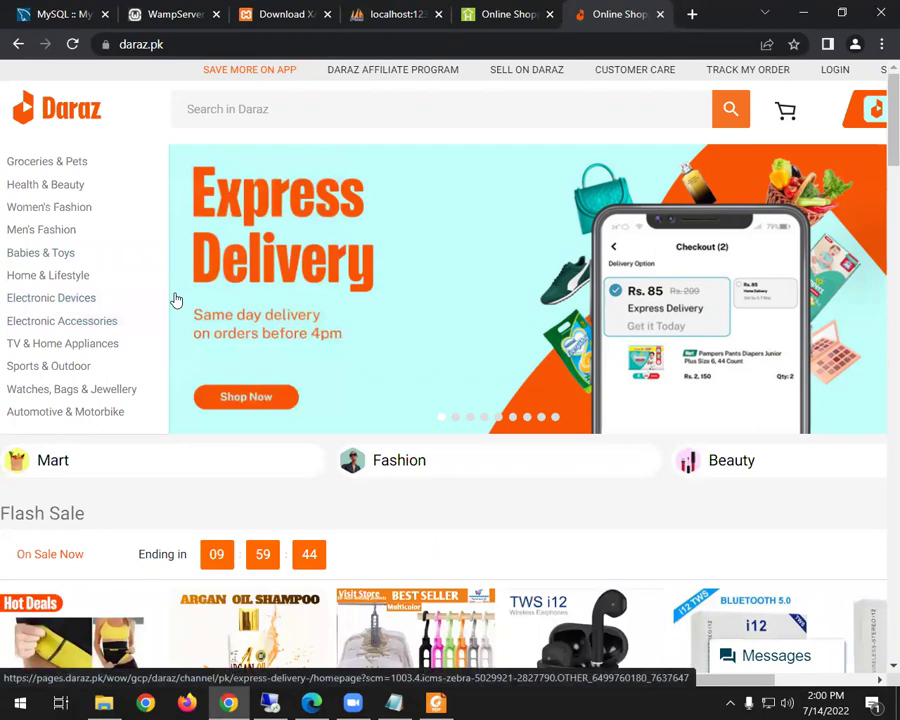
Look through Daraz.pk's official stores, categories and Just For You products, then return to the top
scroll(175, 297, down, 1)
scroll(175, 297, down, 2)
scroll(175, 300, down, 7)
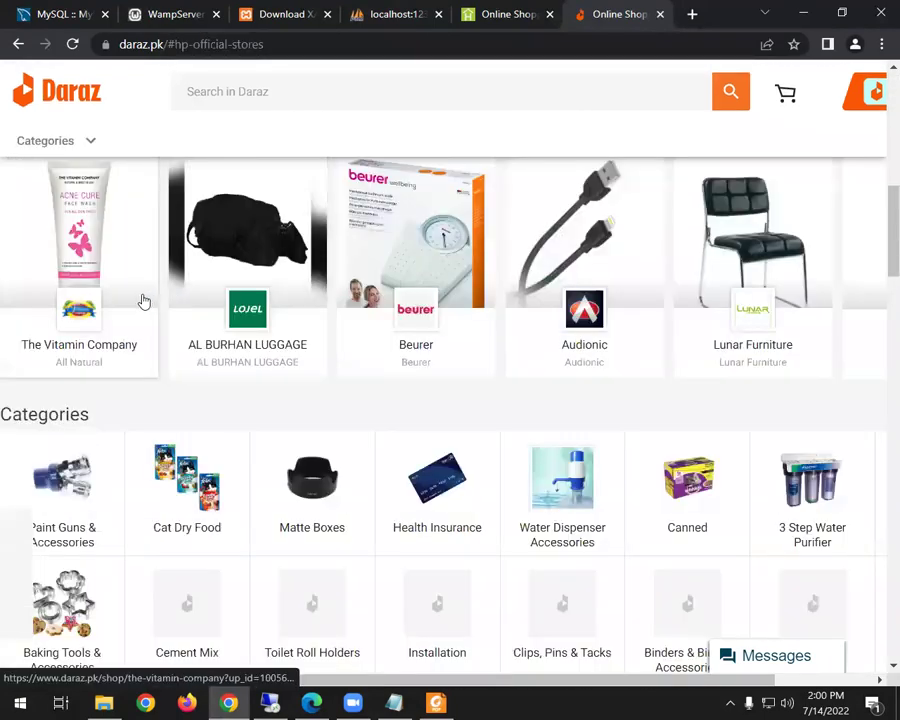
scroll(141, 300, down, 5)
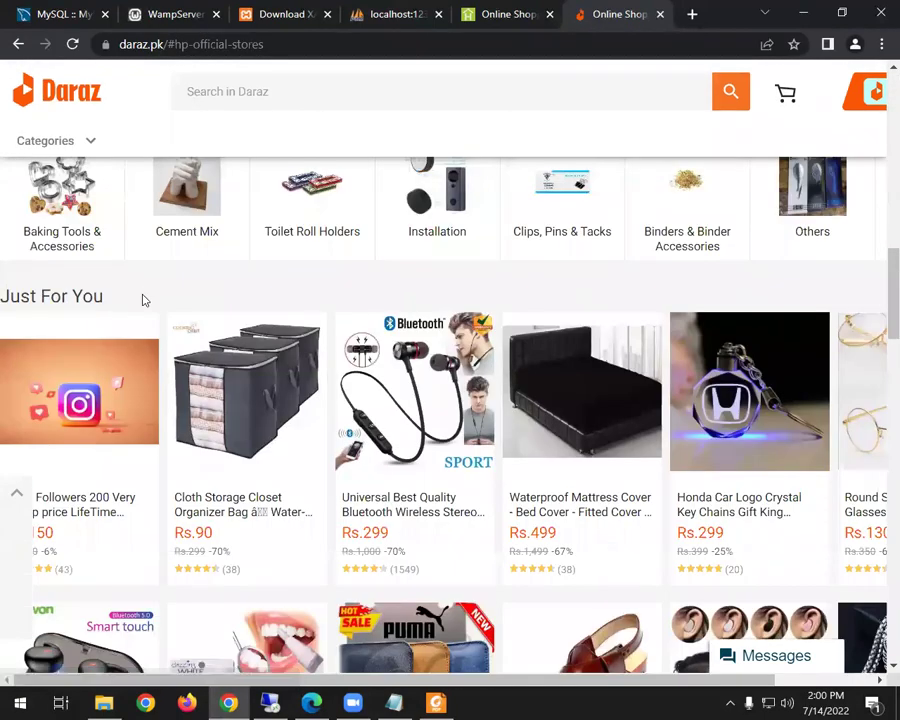
scroll(143, 300, down, 5)
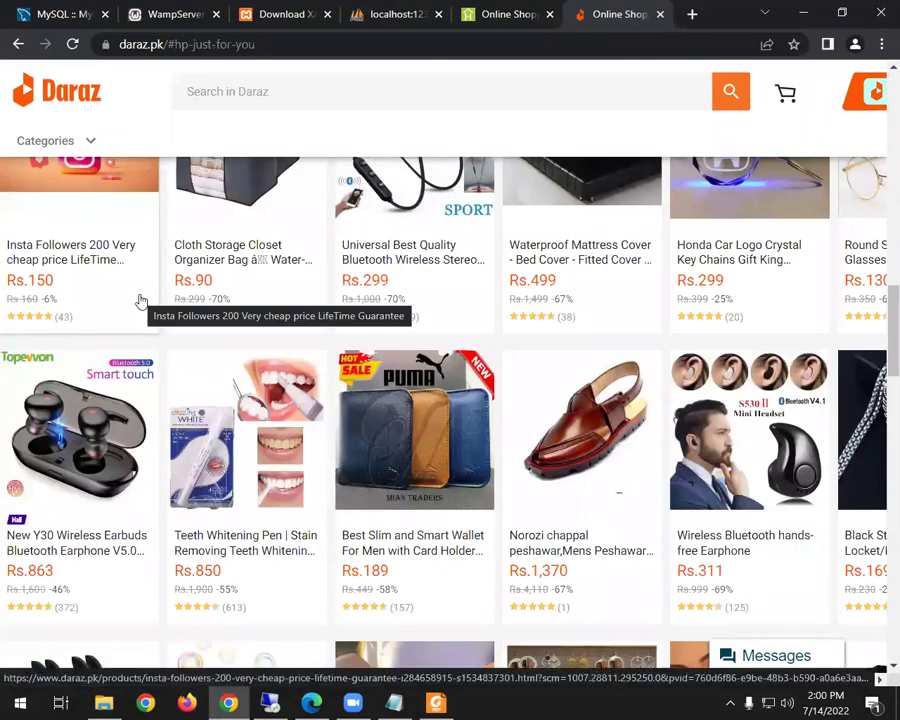
scroll(141, 302, down, 5)
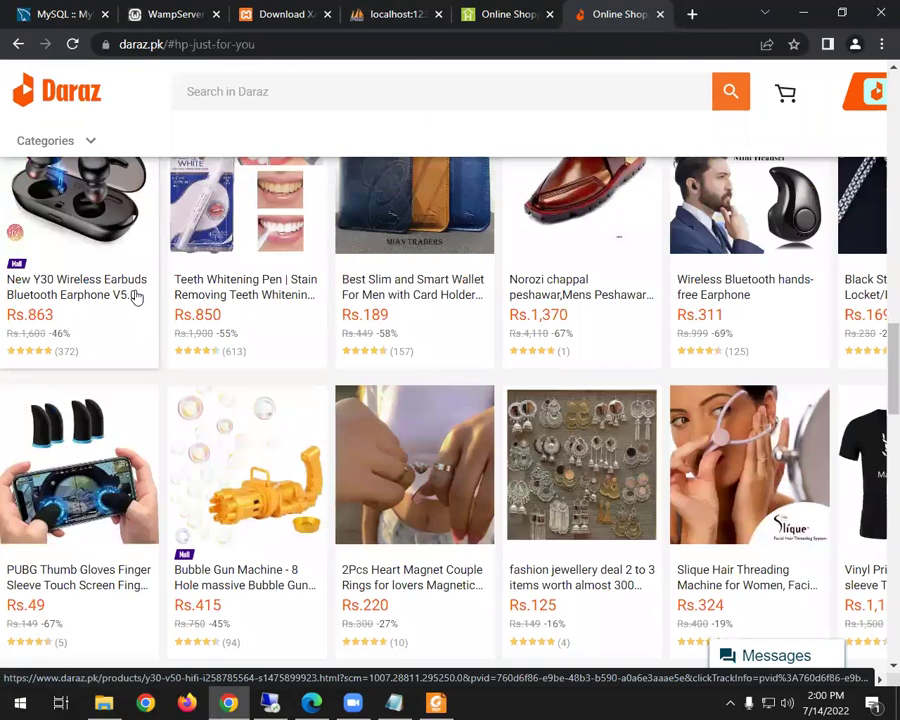
scroll(138, 298, down, 8)
scroll(130, 294, down, 3)
scroll(120, 286, up, 10)
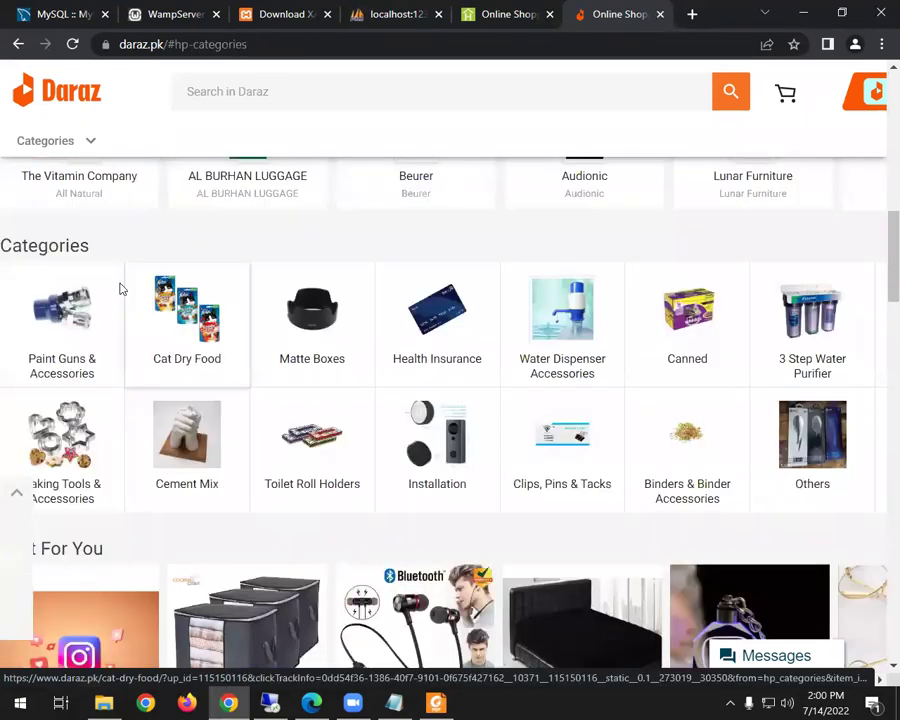
scroll(94, 278, up, 10)
mouse_move(77, 259)
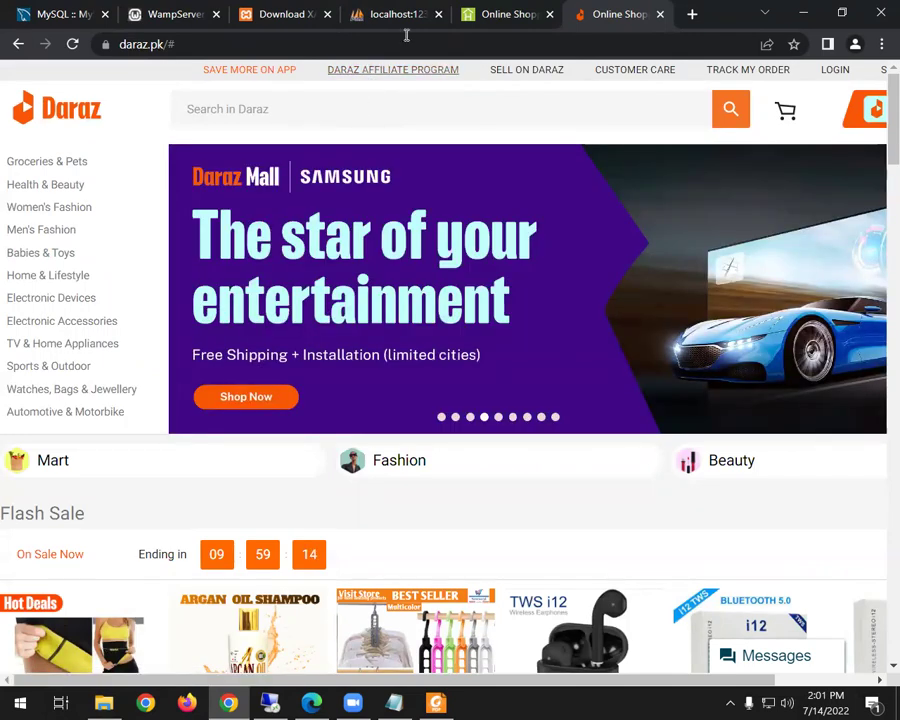
Back on HomeShopping.pk, close the Messenger chat popup and browse its gaming, TV and laptop sections
click(488, 10)
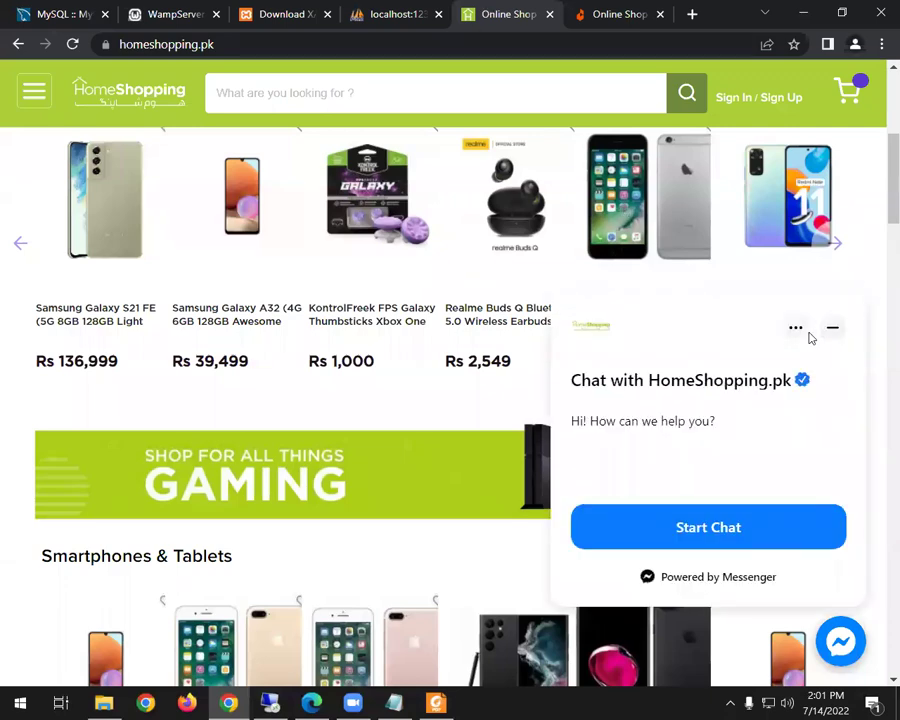
click(830, 330)
scroll(520, 285, up, 4)
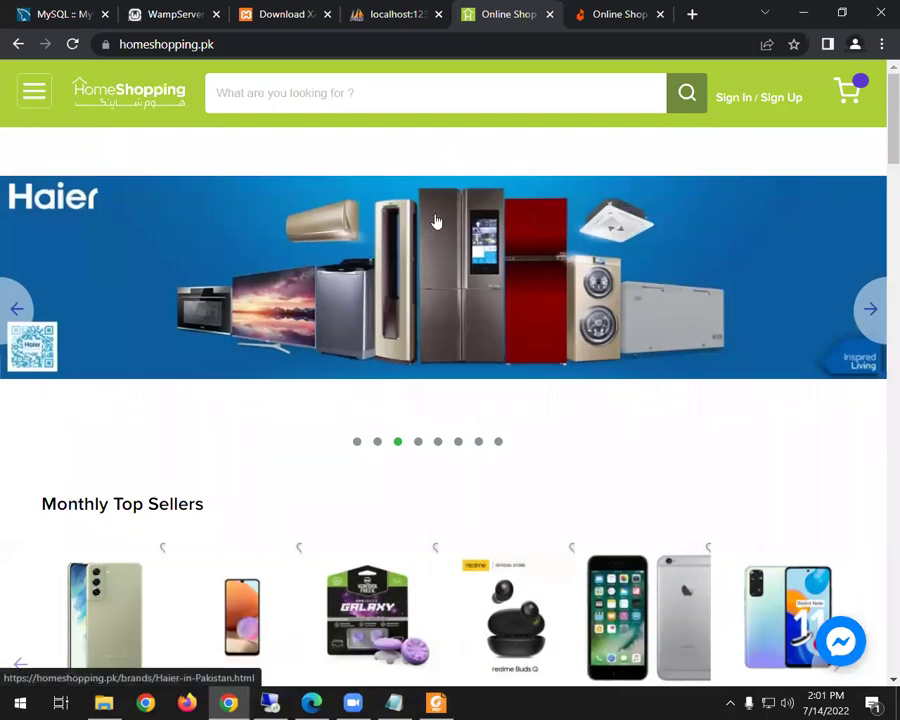
scroll(337, 329, down, 5)
scroll(330, 320, down, 5)
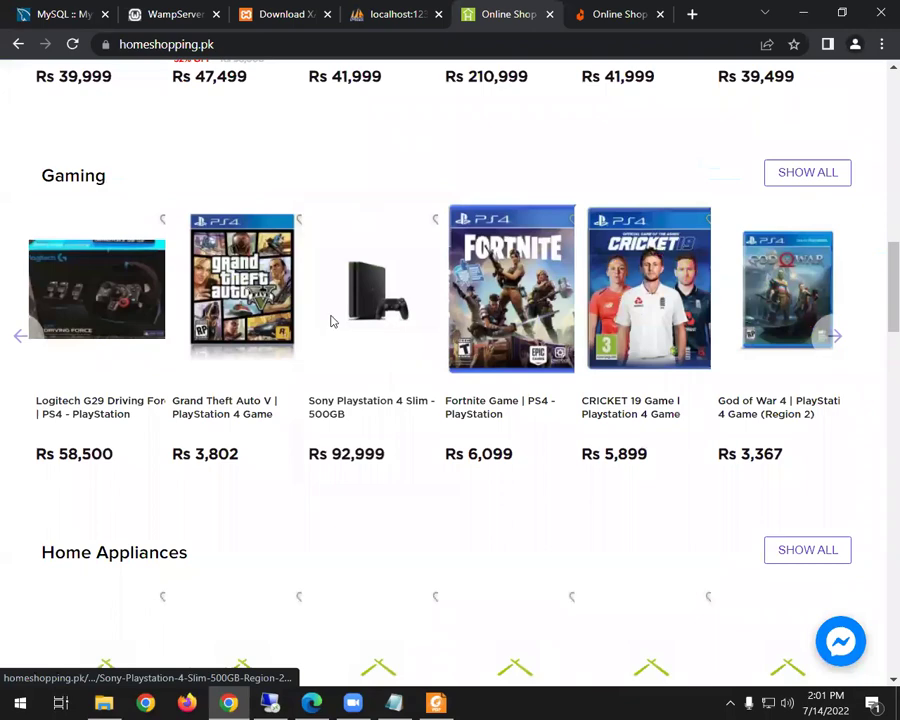
scroll(330, 320, down, 5)
scroll(330, 320, up, 5)
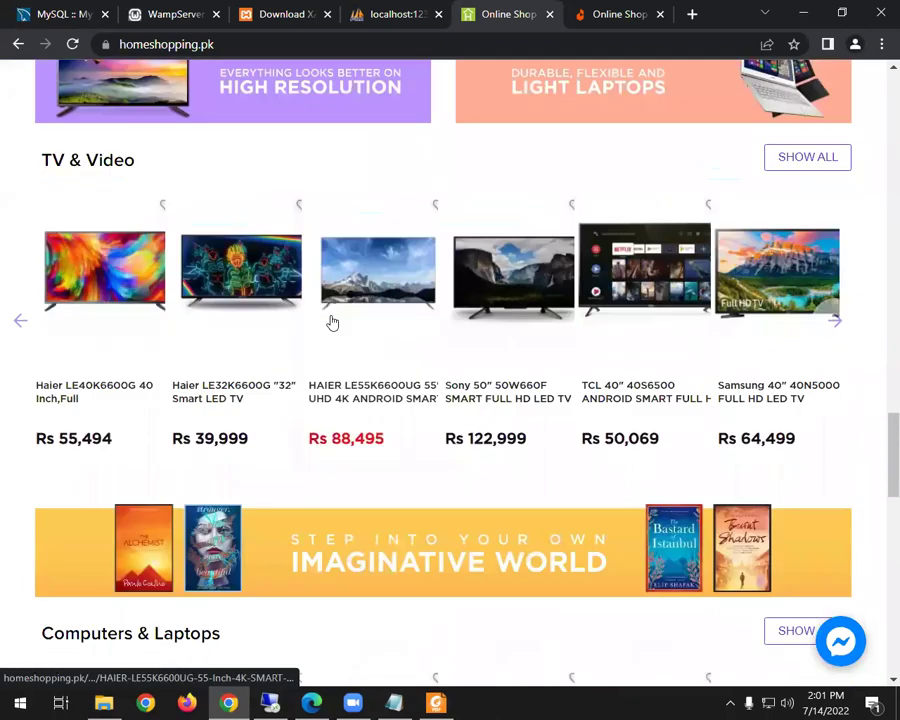
scroll(333, 320, up, 10)
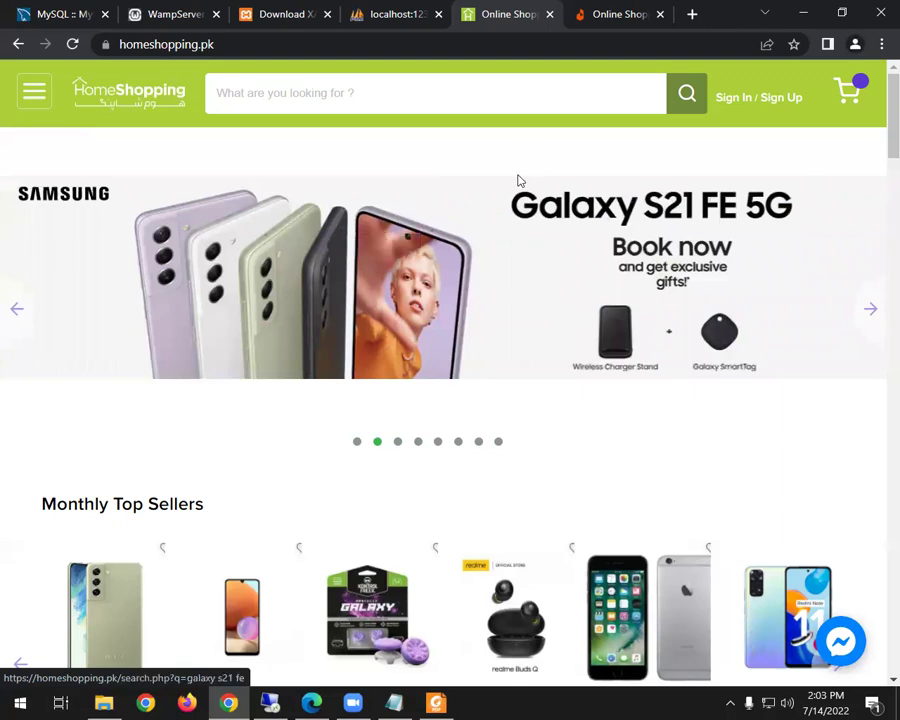
scroll(221, 187, down, 3)
Page the Foxit MySQL slides to slide 4, 'Overview of MySQL 2-2', then go back to Chrome's XAMPP download page
click(300, 8)
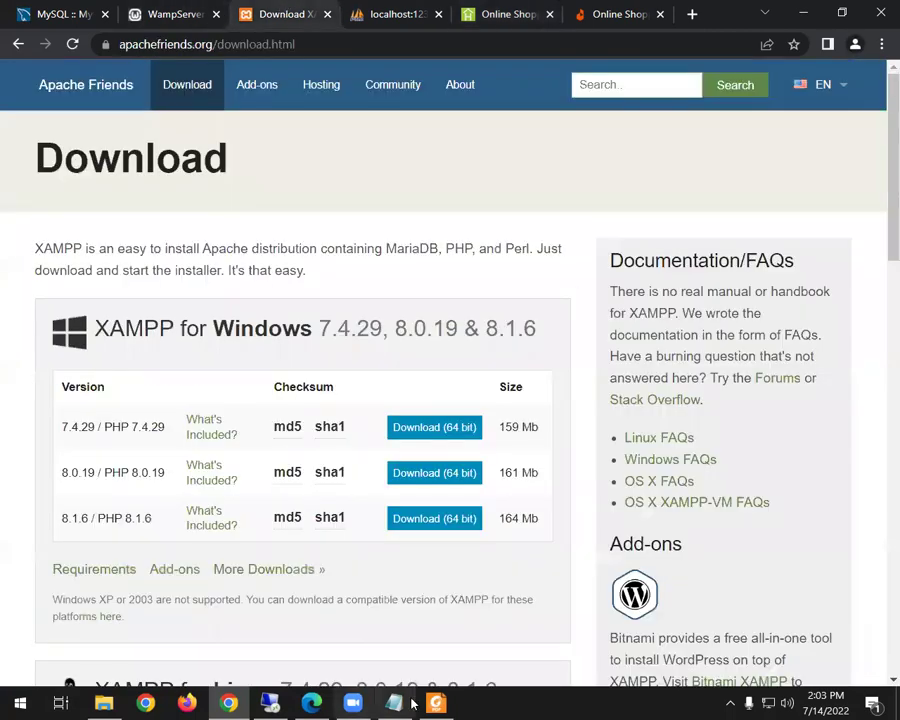
click(435, 703)
scroll(376, 499, down, 3)
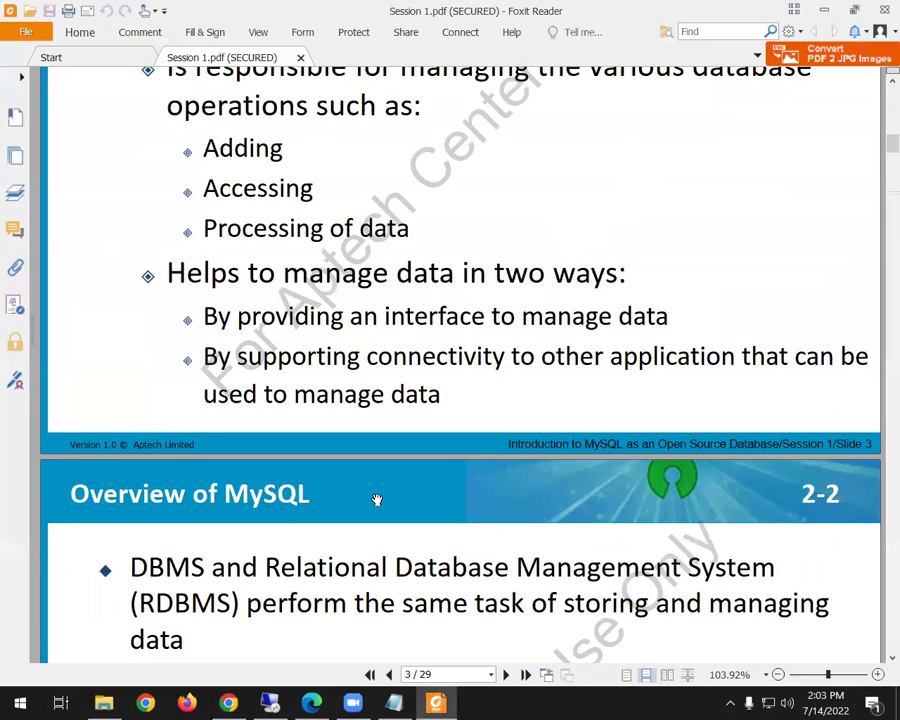
scroll(376, 499, down, 3)
scroll(376, 499, down, 1)
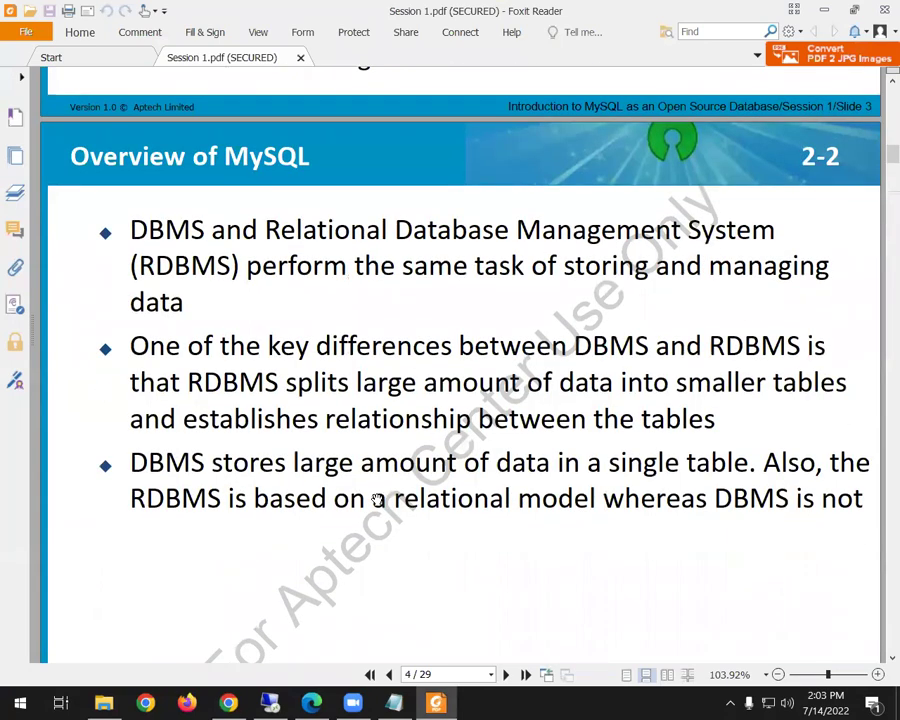
scroll(377, 499, down, 6)
scroll(377, 499, up, 5)
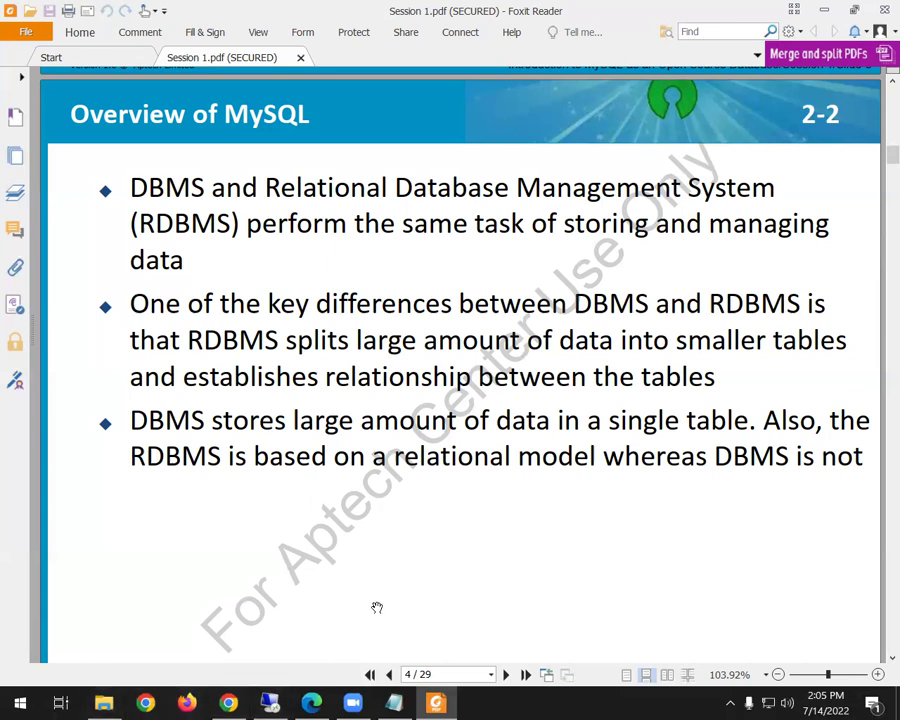
click(228, 703)
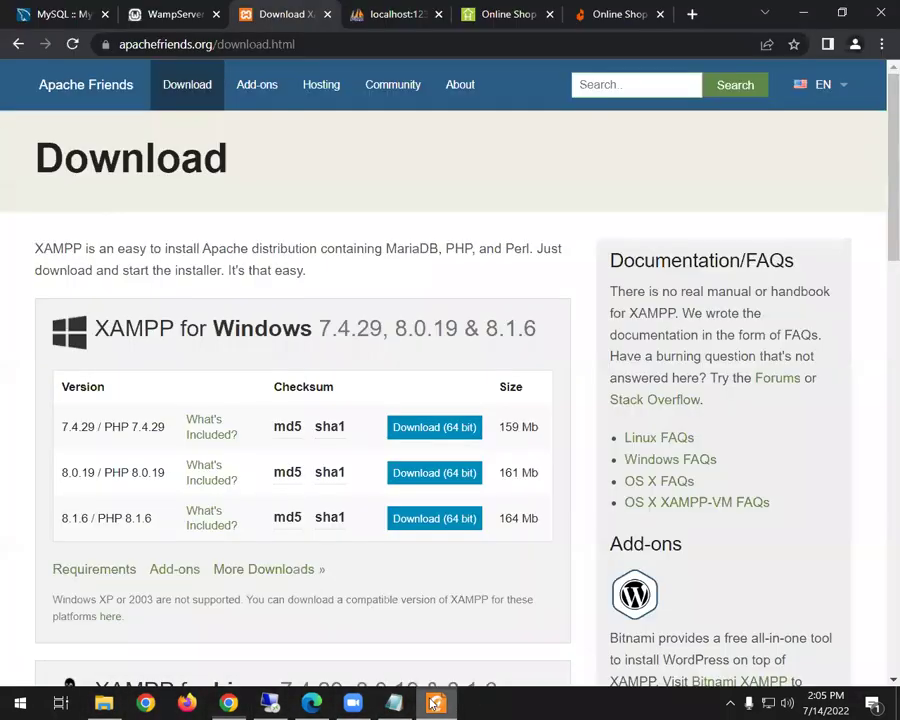